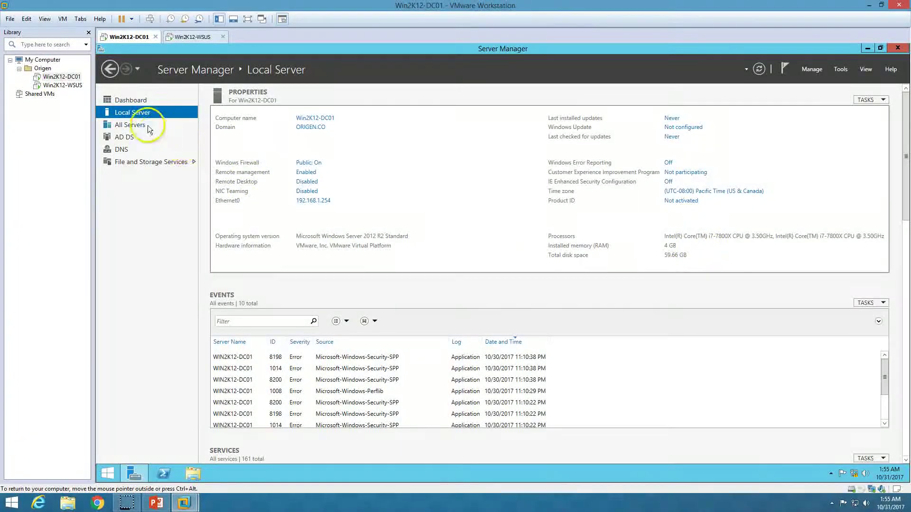
- Show the domain controller's Server Manager Dashboard, then minimize it and refresh the desktop
click(132, 100)
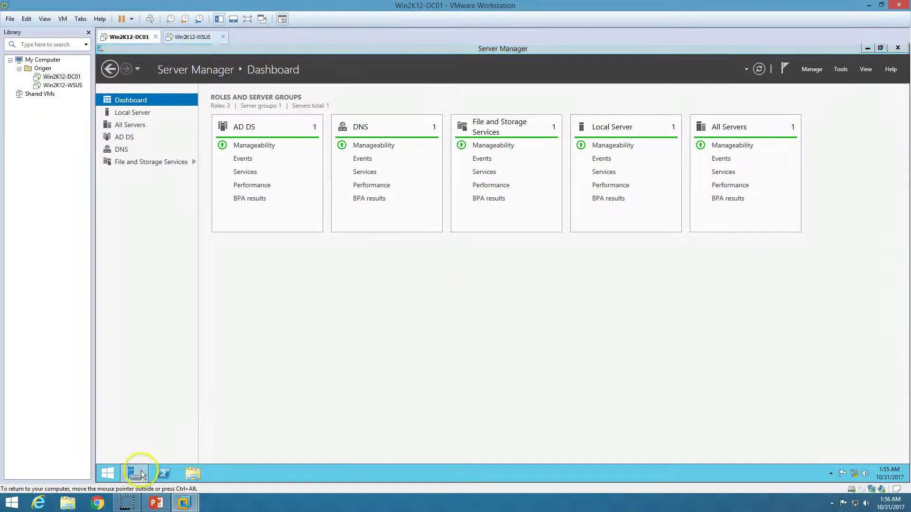
click(136, 473)
right_click(309, 244)
click(335, 271)
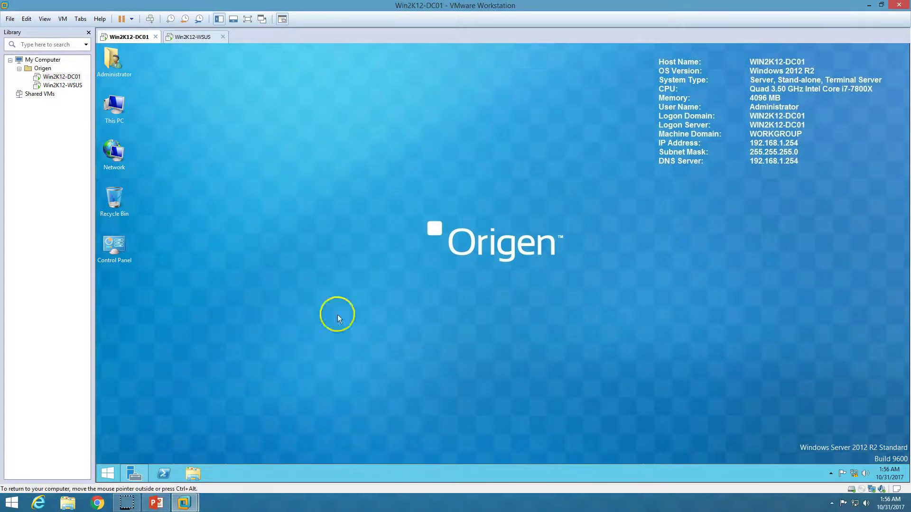
- Restore Server Manager, view the Demo Environment slide, then switch to the Win2K12-WSUS VM
click(136, 474)
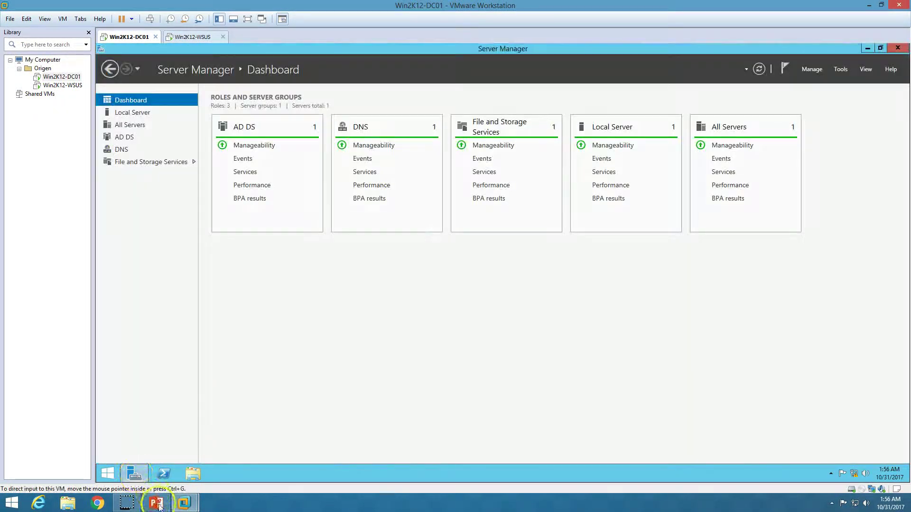
click(156, 503)
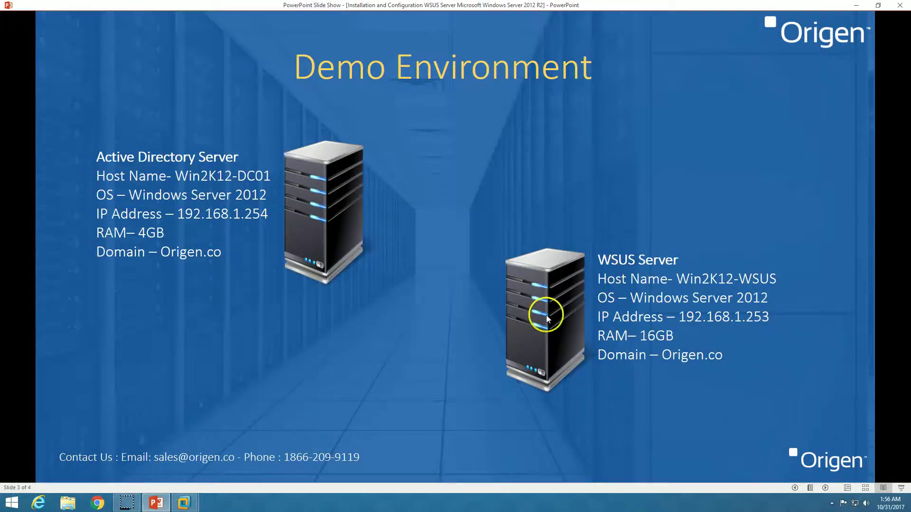
click(183, 503)
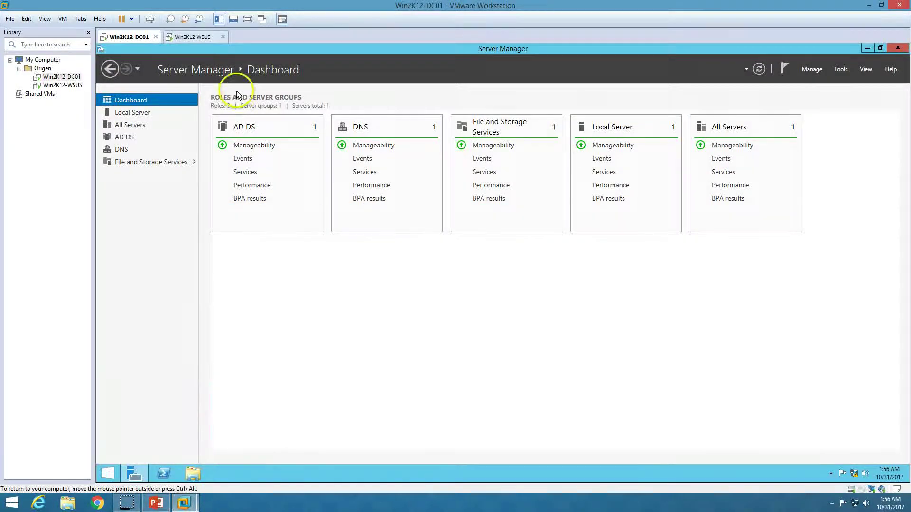
click(192, 37)
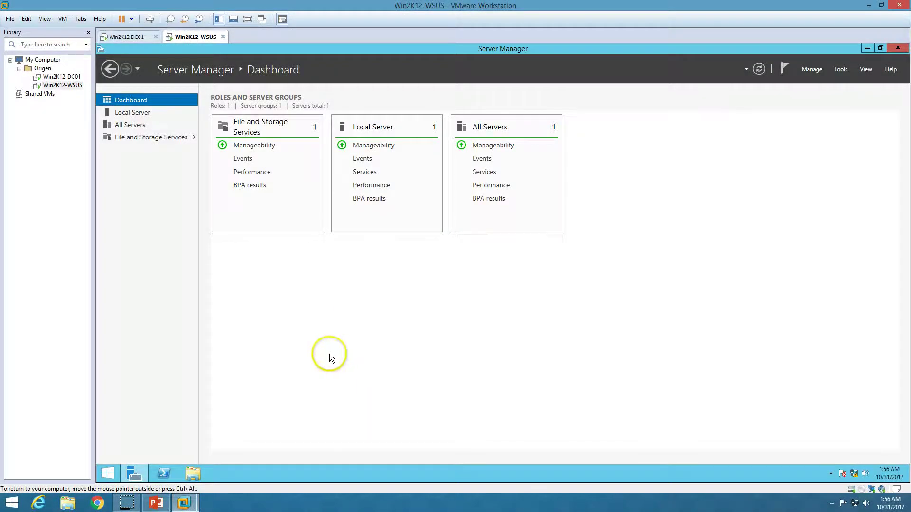
- Open Ethernet0's IPv4 properties from the Local Server page and choose a manual IP address
click(136, 113)
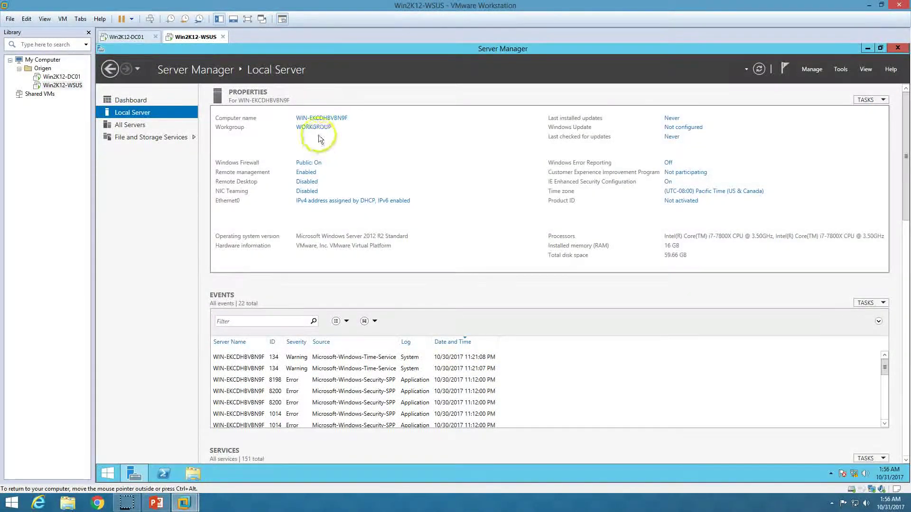
click(349, 200)
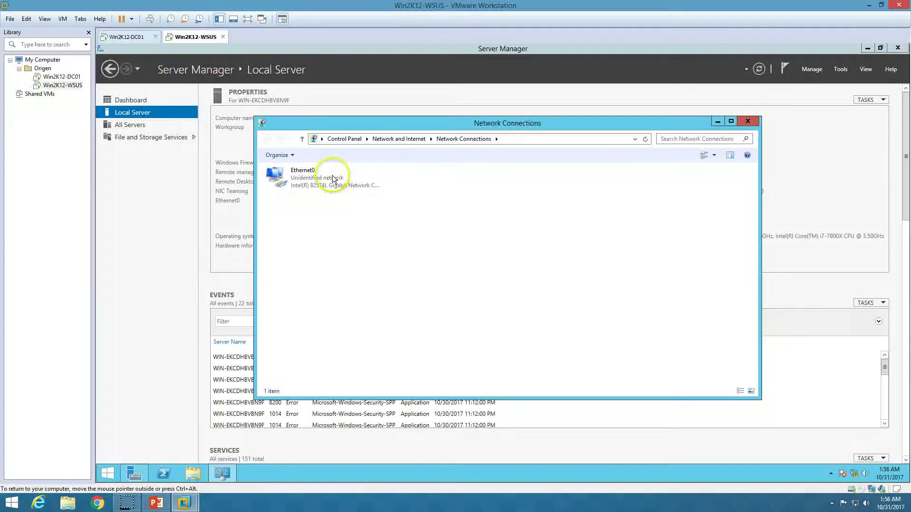
double_click(335, 179)
click(450, 336)
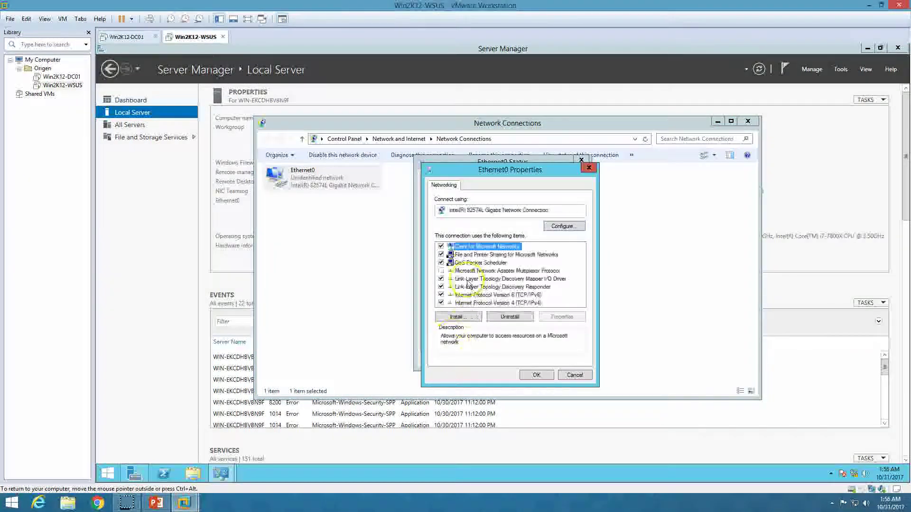
click(498, 303)
click(559, 316)
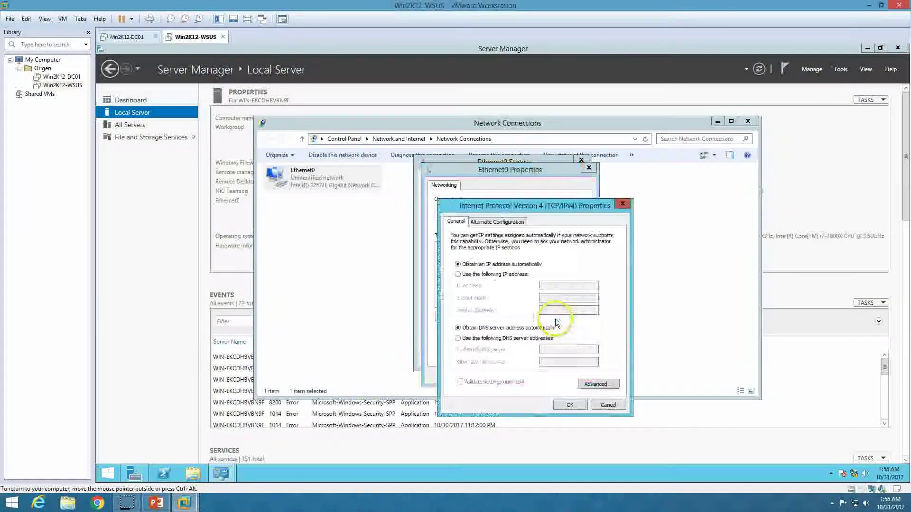
click(489, 276)
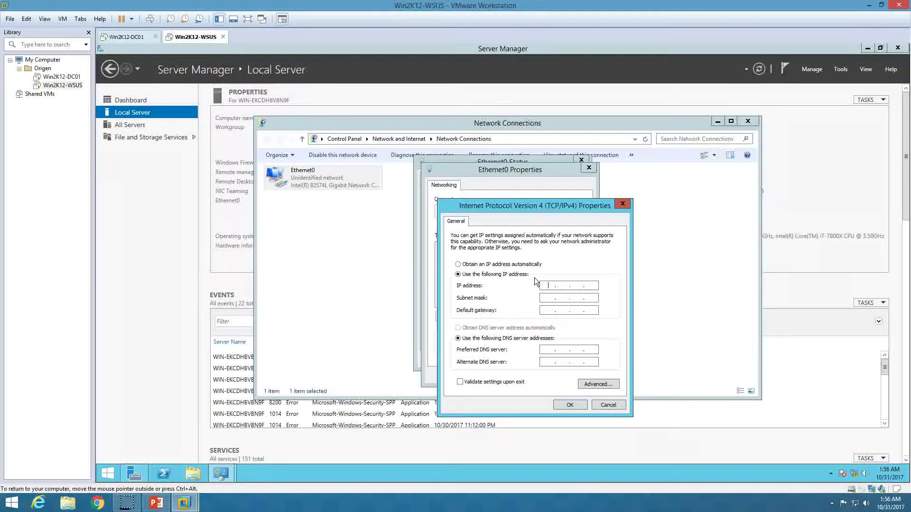
- Enter IP 192.168.1.253, mask 255.255.255.0, no gateway, and DNS server 192.168.1.254
text(192 . 168 . )
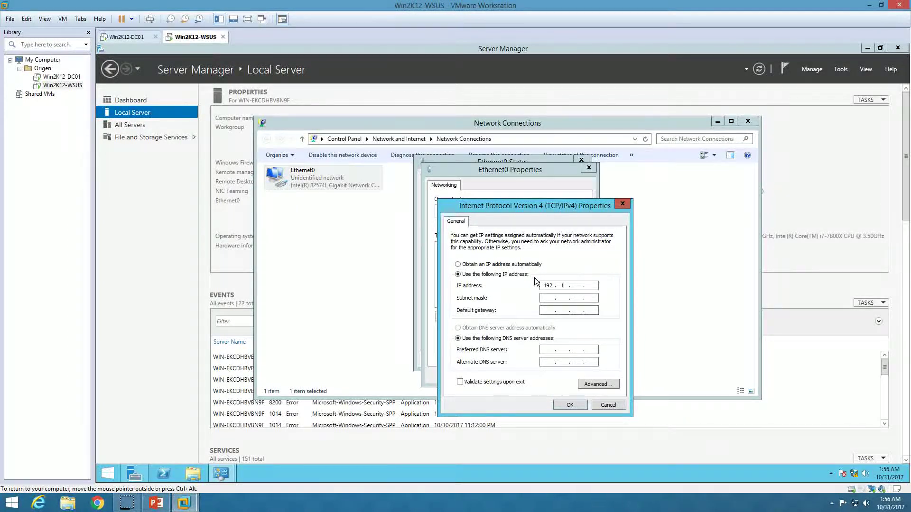
text(1 . 235)
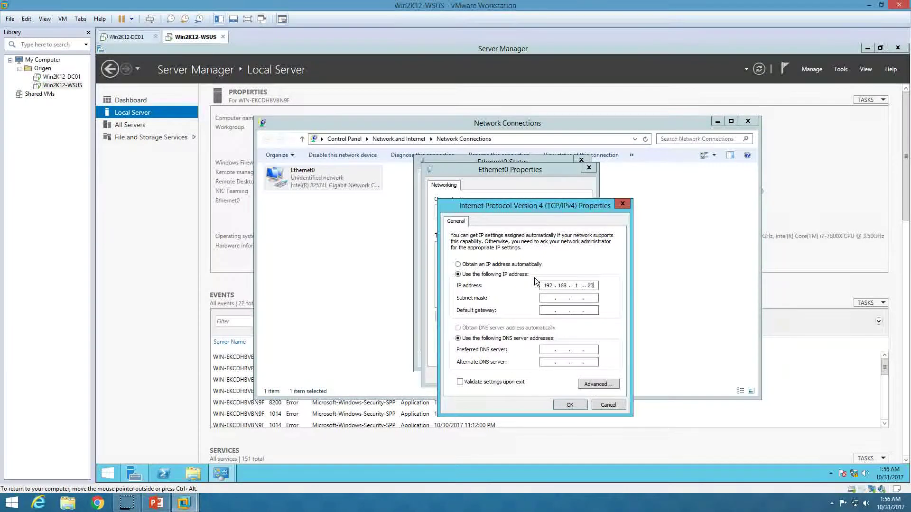
key(BackSpace)
key(BackSpace)
text(53)
key(Tab)
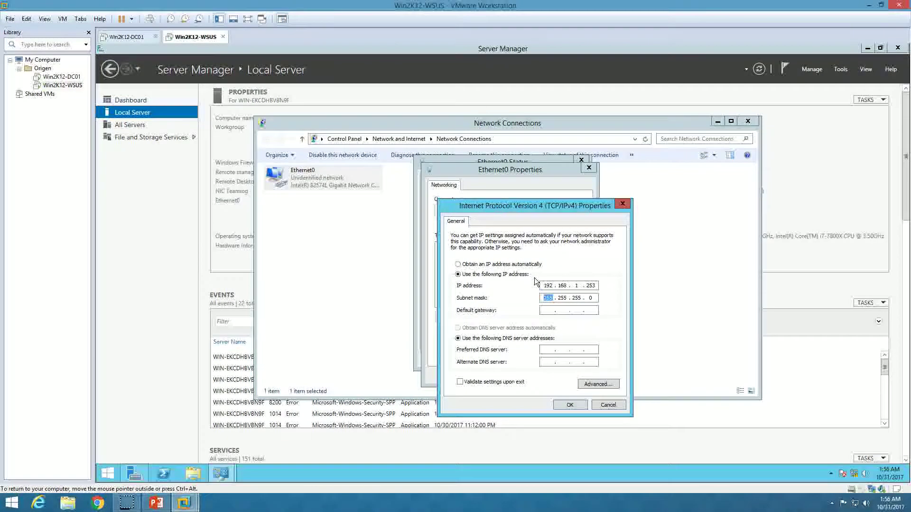
key(Tab)
text(192.168.1)
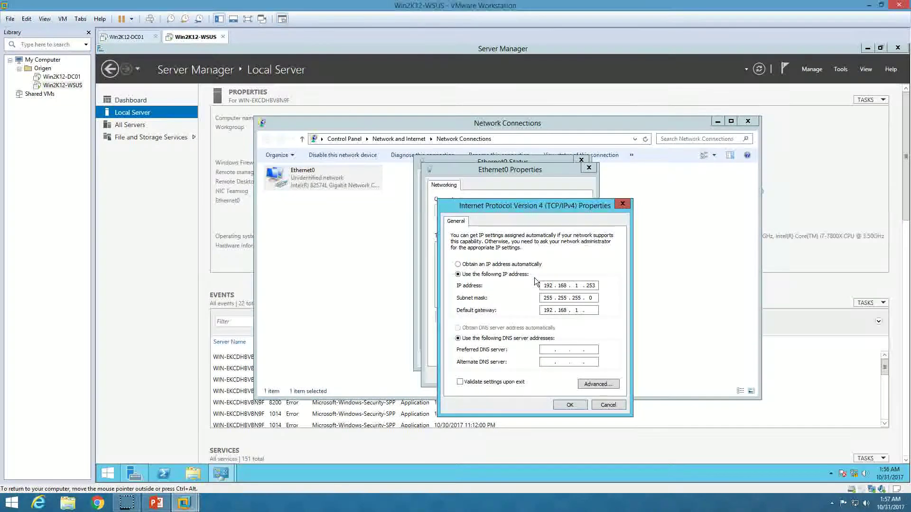
key(BackSpace)
key(BackSpace)
key(BackSpace)
key(BackSpace)
key(BackSpace)
key(BackSpace)
key(BackSpace)
key(Tab)
key(Tab)
text(192.16)
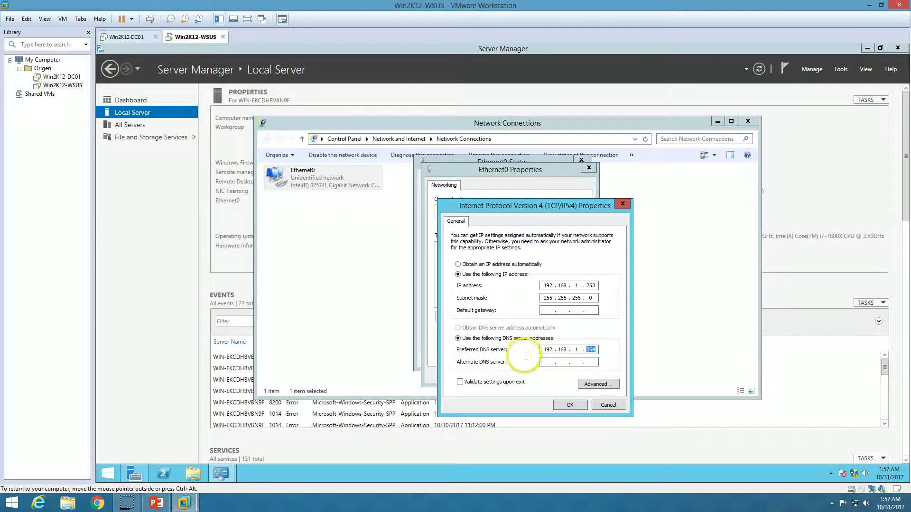
double_click(591, 349)
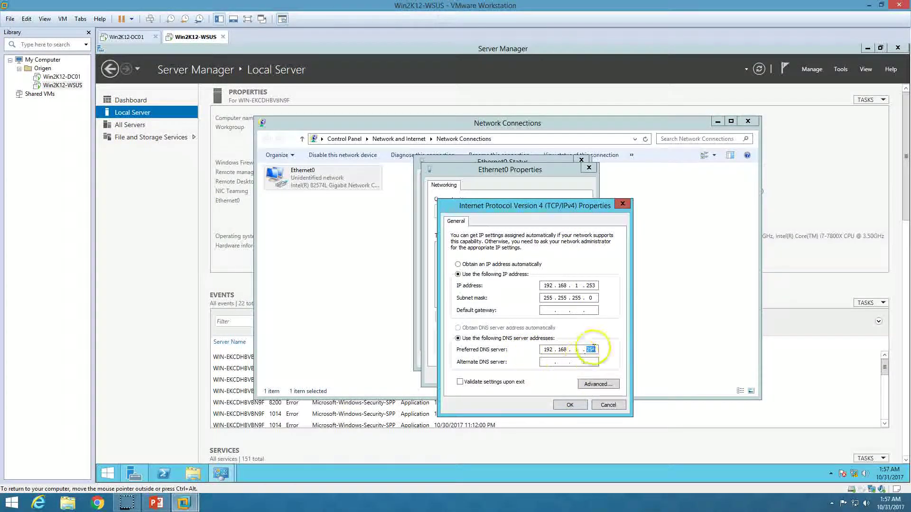
- Apply the IPv4 settings, close the network dialogs, and refresh the Local Server page
click(570, 405)
click(535, 373)
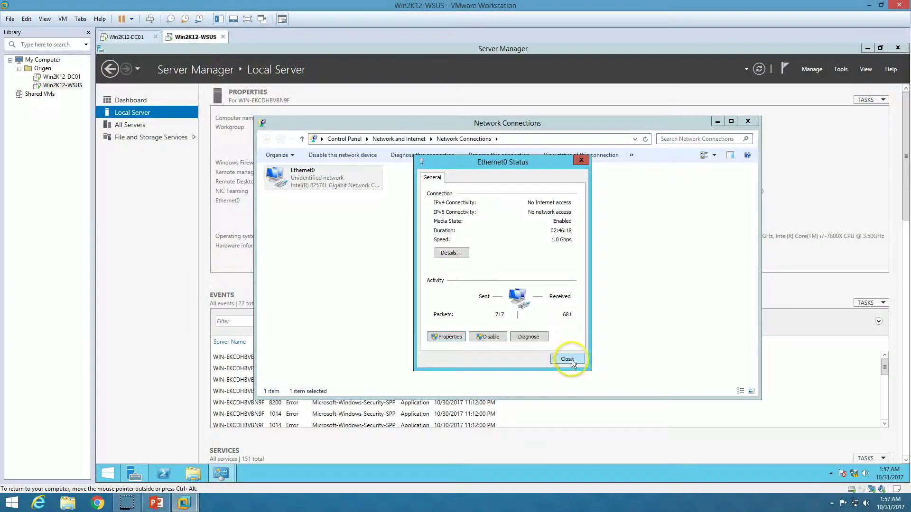
click(569, 359)
click(748, 122)
click(759, 69)
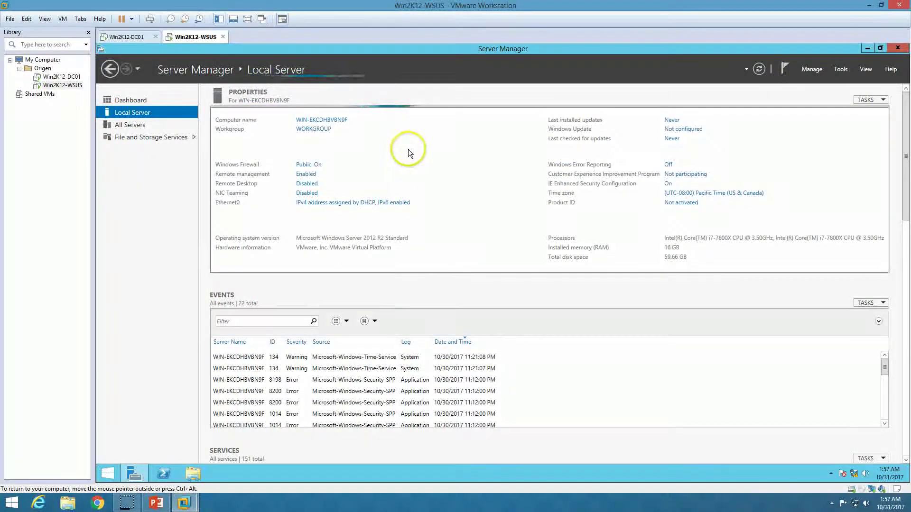
- Open System Properties, center it, and open the computer name and domain settings
click(316, 129)
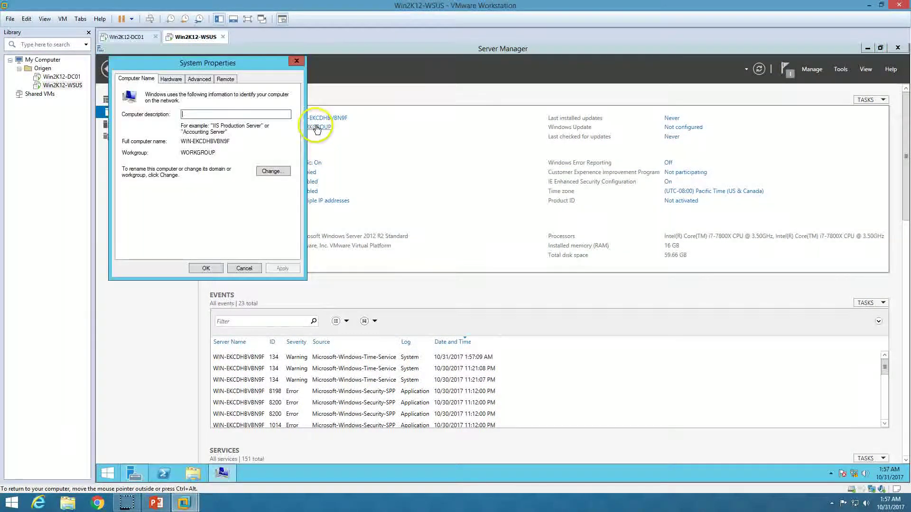
click(255, 54)
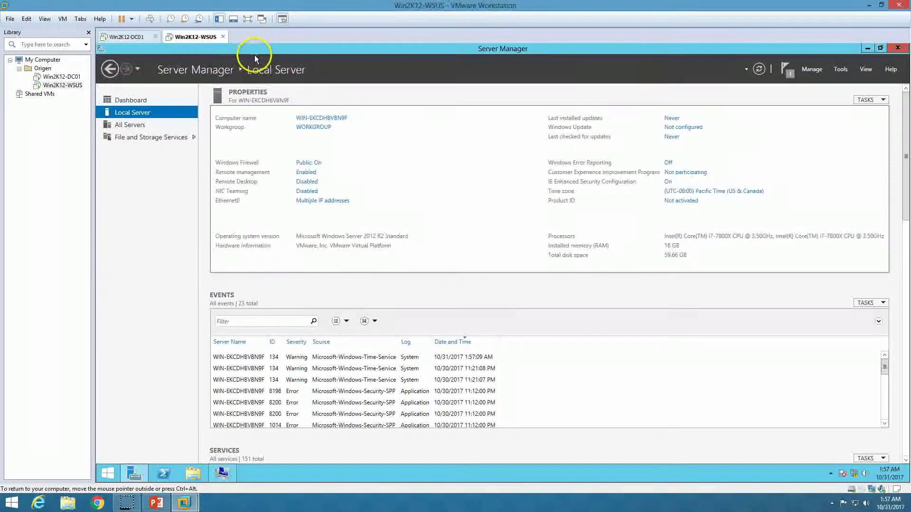
click(222, 473)
drag(214, 66, 447, 105)
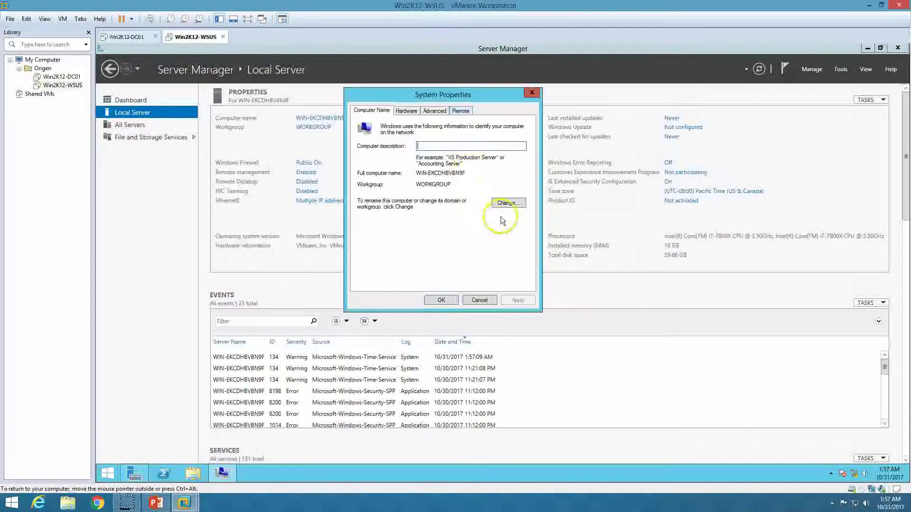
click(516, 203)
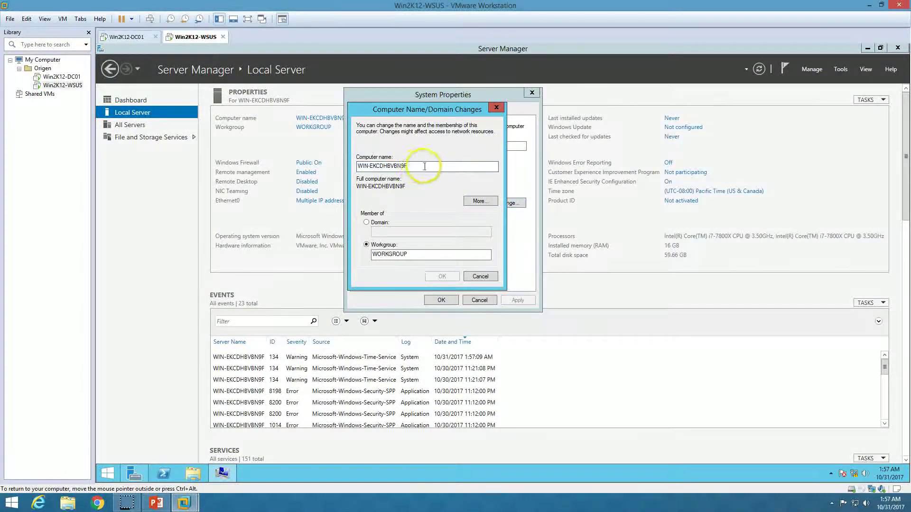
- Rename the computer to Win2K12-WSUS and join the Origen.co domain with administrator credentials
text(wIN2k)
key(BackSpace)
key(BackSpace)
key(BackSpace)
key(BackSpace)
key(BackSpace)
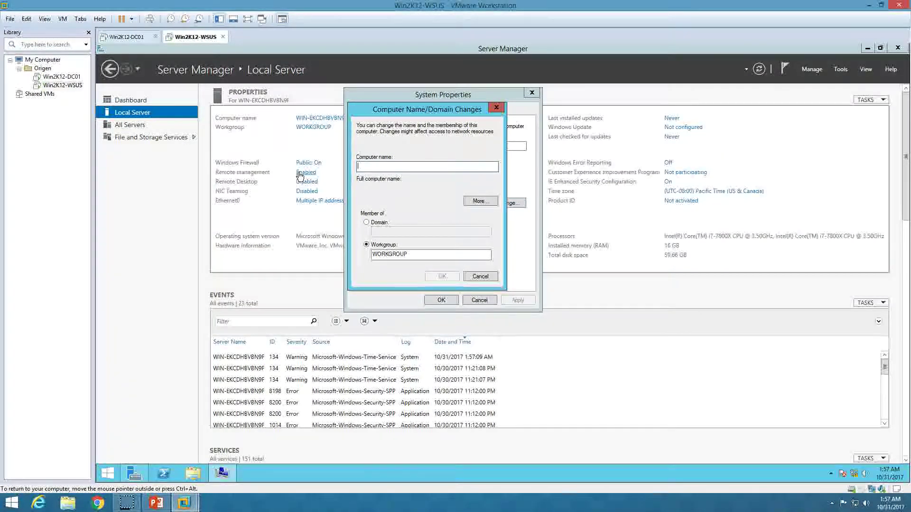
text(Win2K12-WSUS)
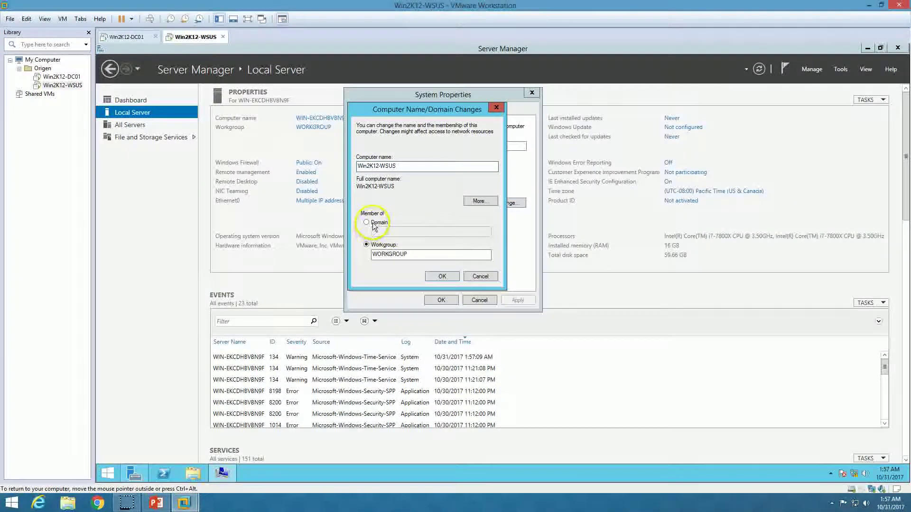
click(366, 222)
click(383, 231)
text(Origen.co)
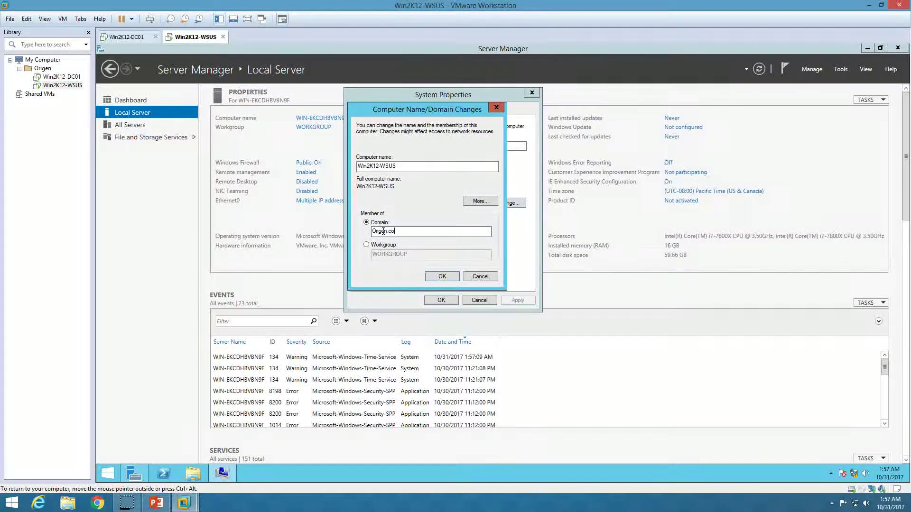
click(443, 277)
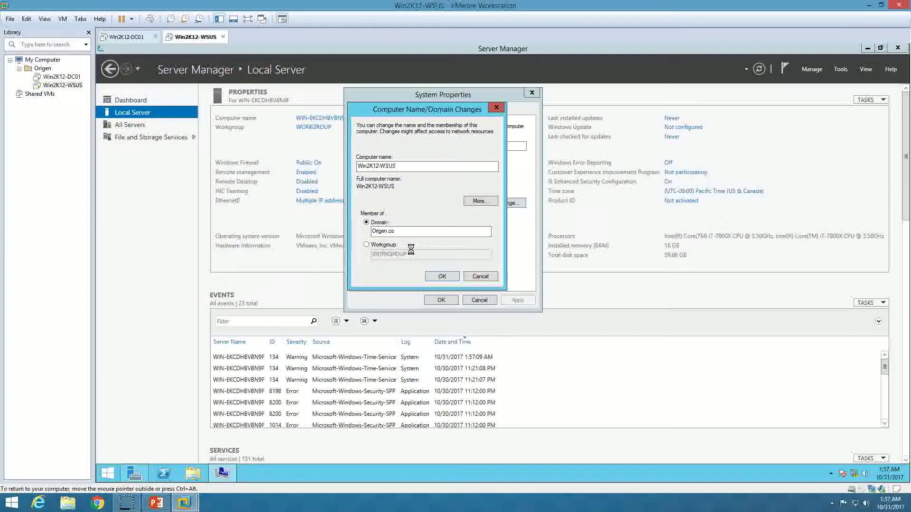
click(399, 198)
click(399, 195)
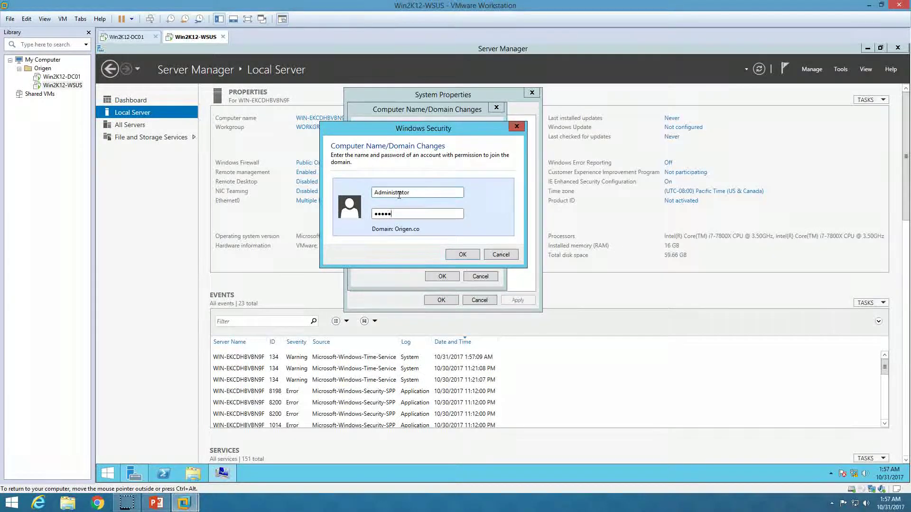
key(Return)
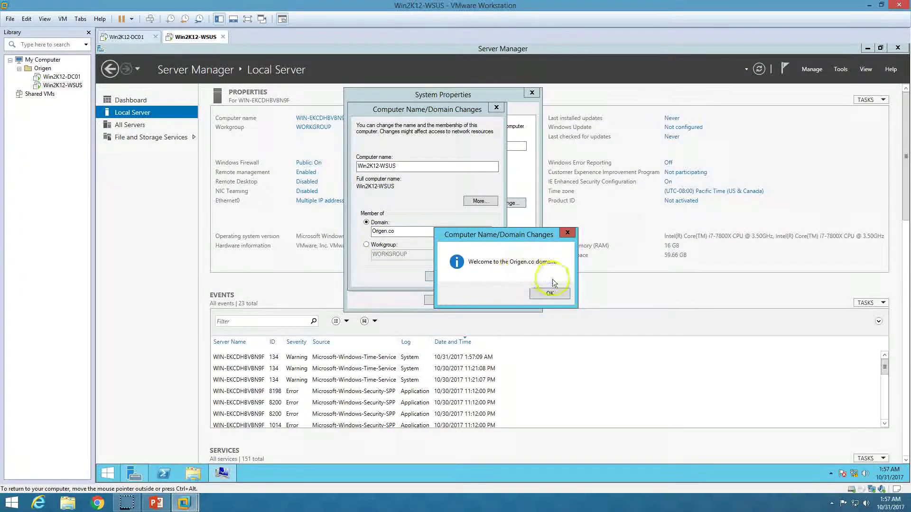
- Acknowledge the domain welcome and restart notices, close System Properties, and restart now
click(555, 295)
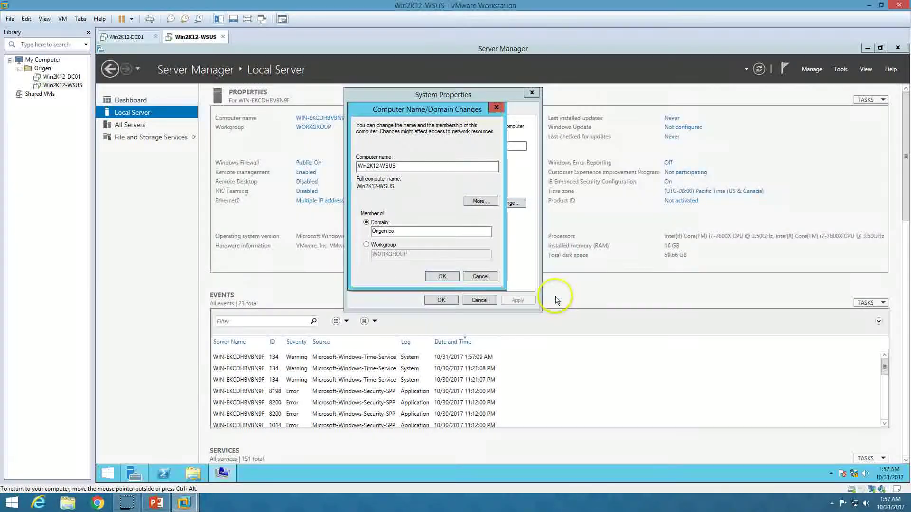
click(441, 277)
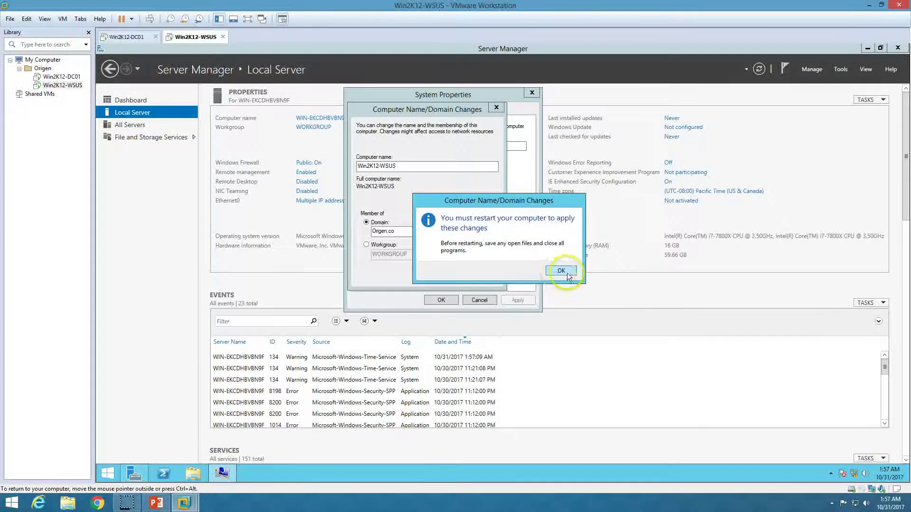
click(562, 271)
click(442, 300)
click(503, 268)
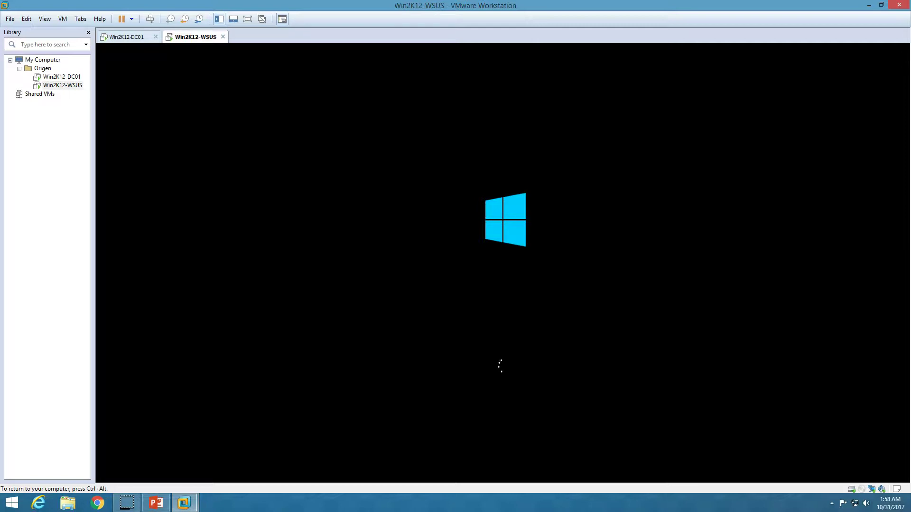
- Bring the rebooted WSUS VM to the Other user ORIGEN sign-in, then switch to Win2K12-DC01's Tools menu
key(ctrl+alt)
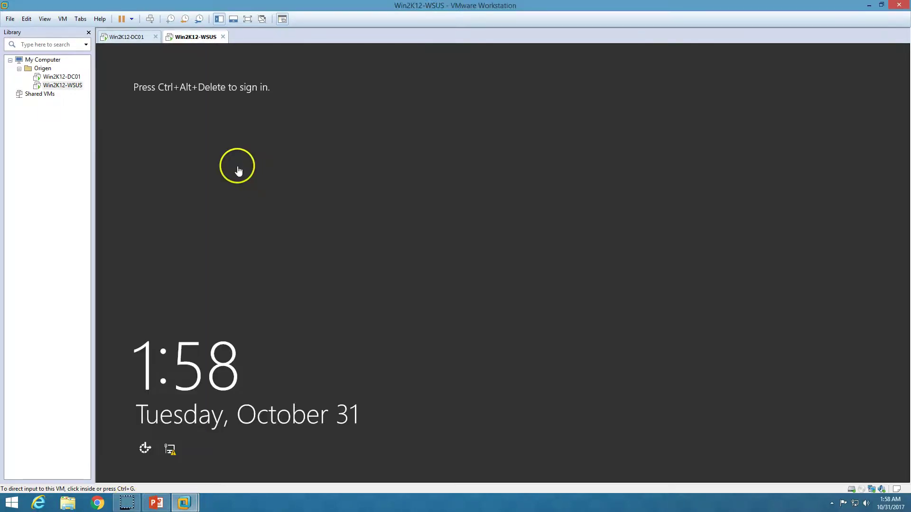
click(150, 19)
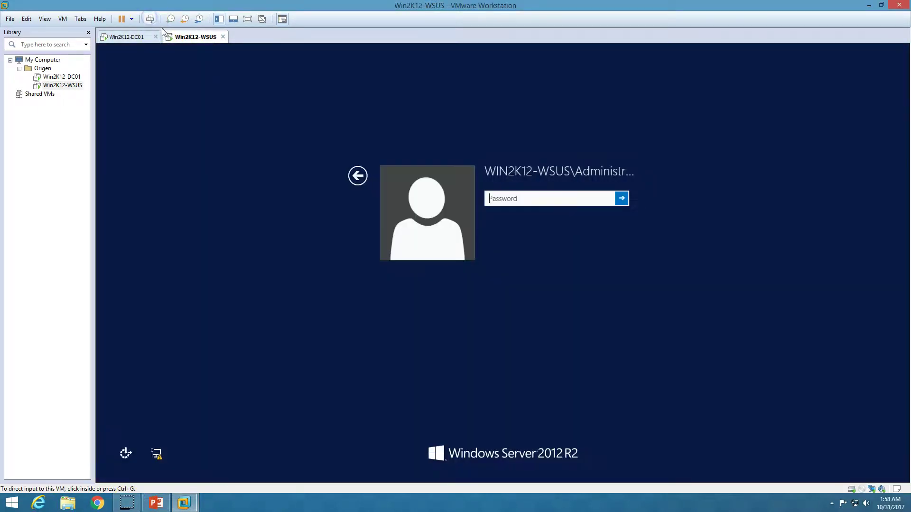
click(494, 197)
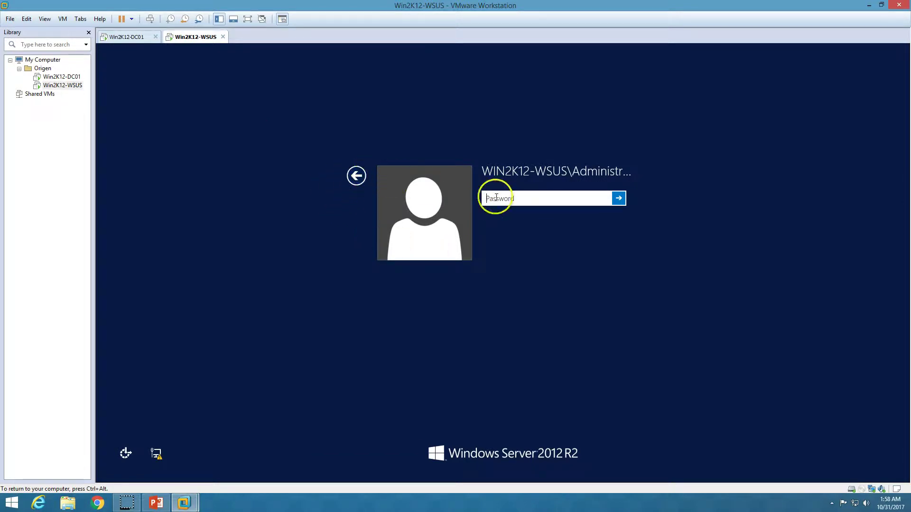
click(350, 177)
click(586, 215)
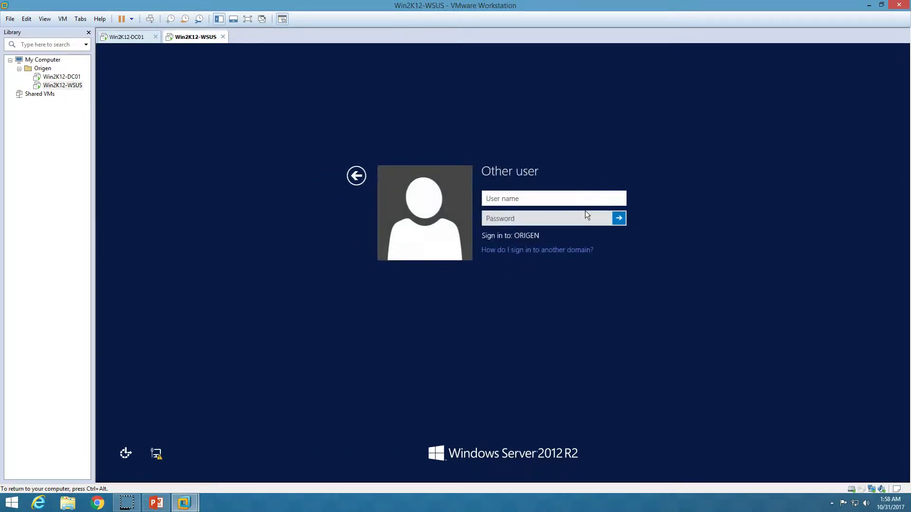
click(128, 37)
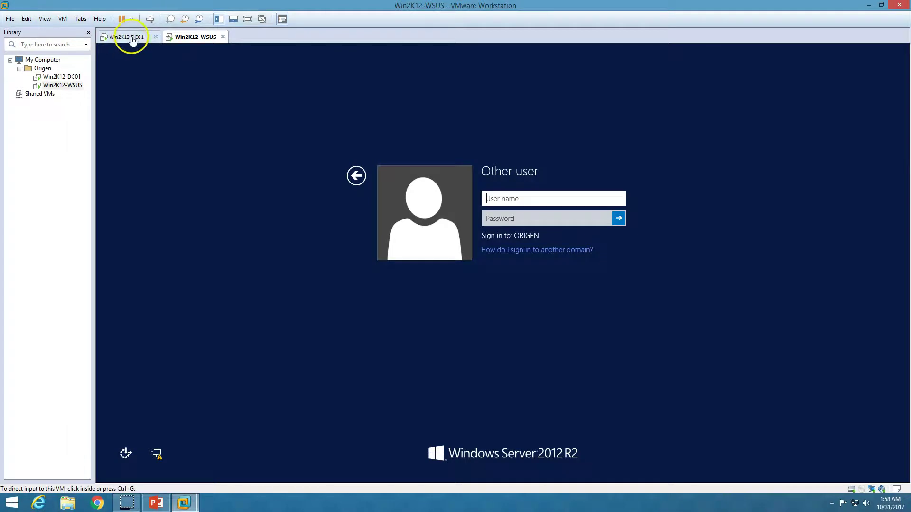
click(840, 69)
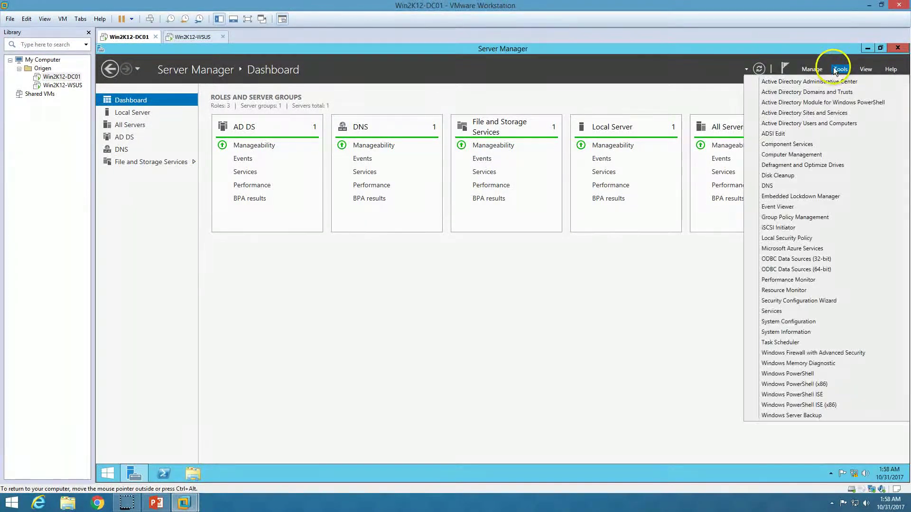
- In Active Directory Users and Computers, start a new WSUSAdmin user in ORIGEN Users with its logon name
click(802, 125)
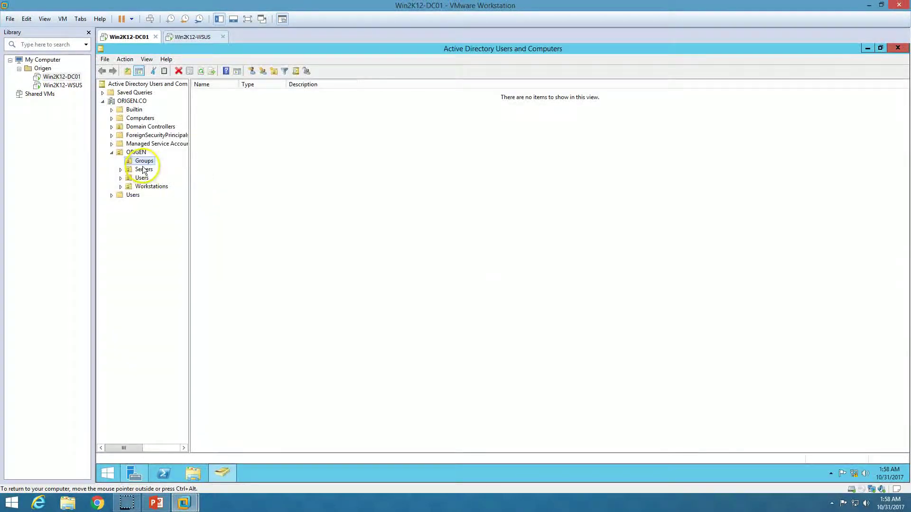
click(142, 178)
right_click(283, 203)
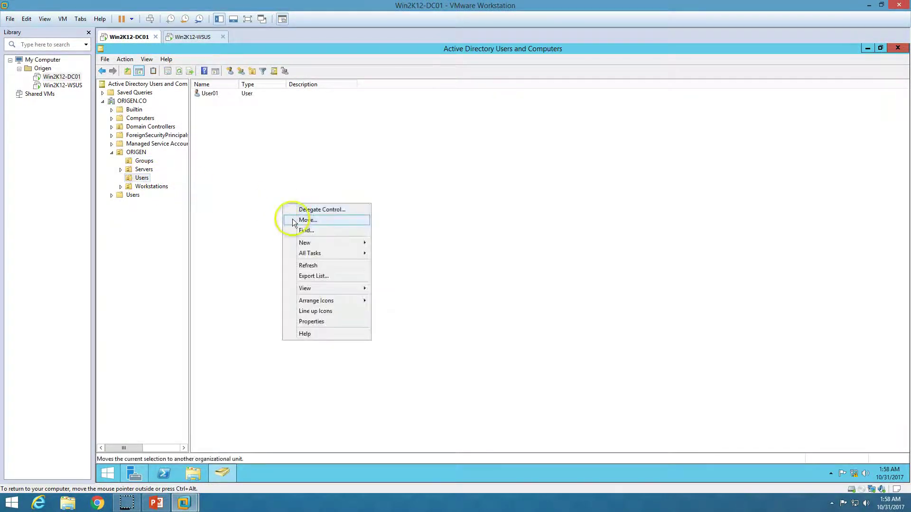
mouse_move(321, 245)
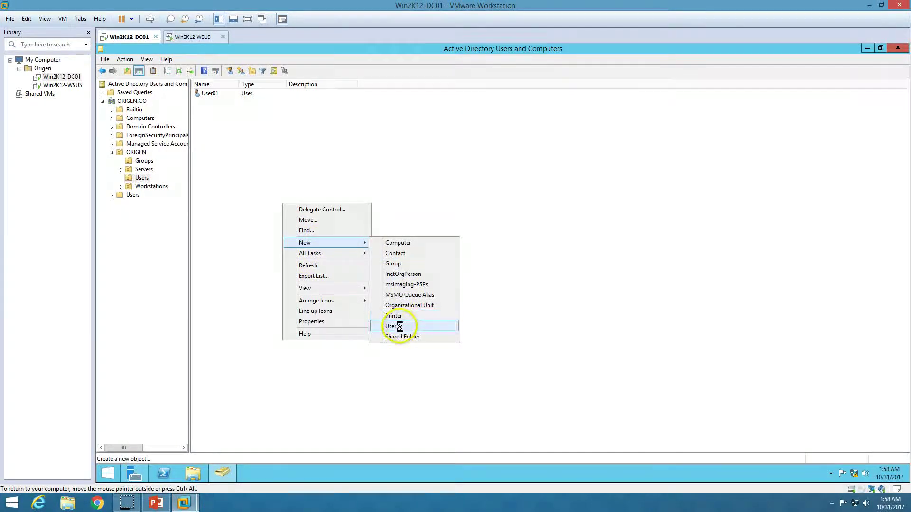
click(399, 326)
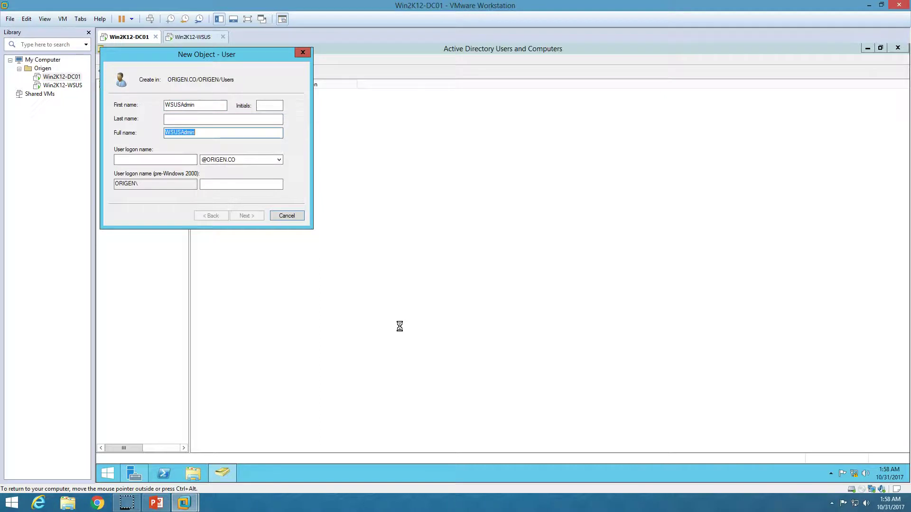
key(Tab)
text(WSUSAdmin)
key(Return)
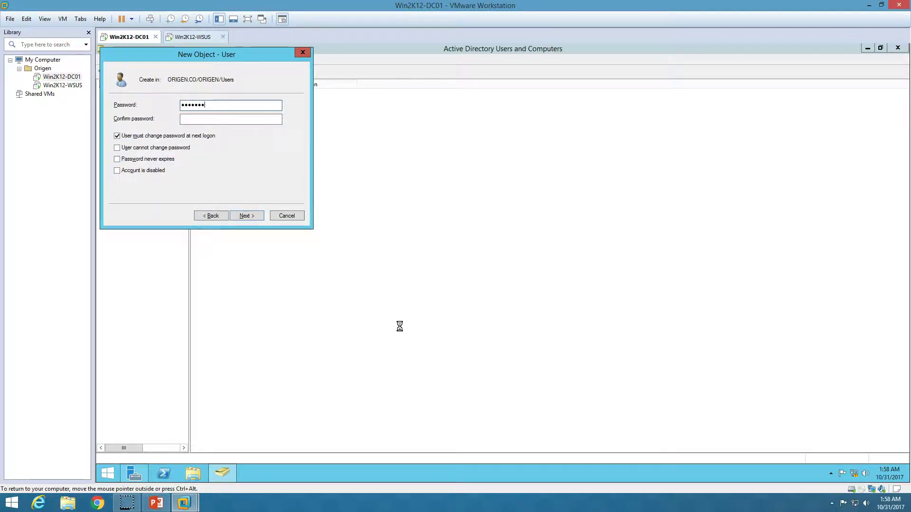
- Set the user's password with Password never expires and User cannot change password, create it, and view Computers
click(162, 137)
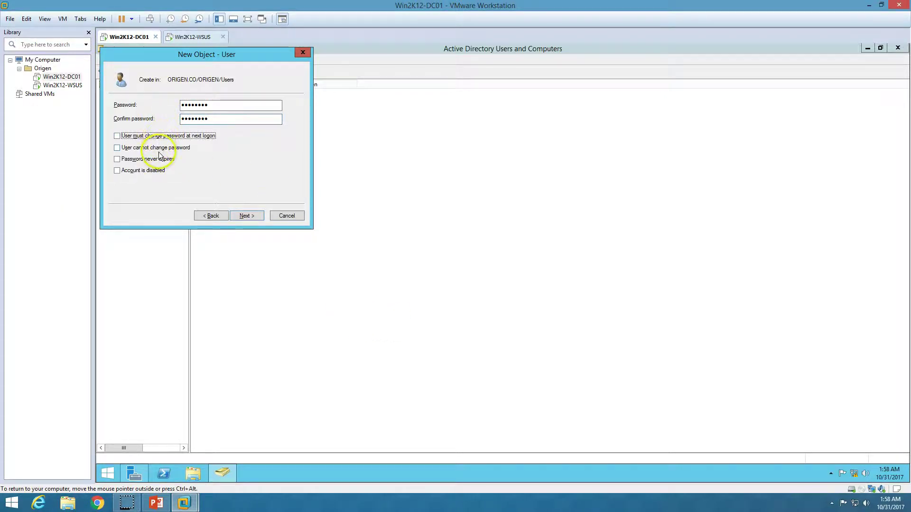
click(157, 159)
click(157, 147)
click(247, 216)
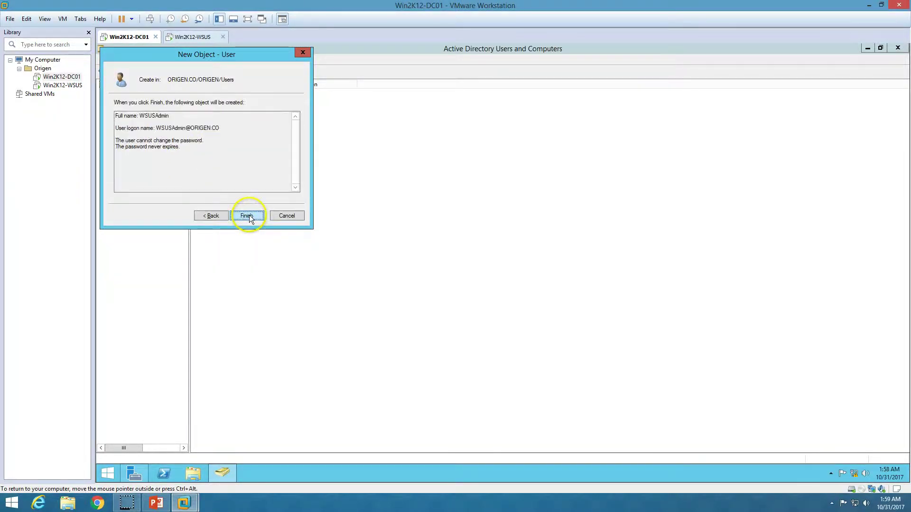
click(249, 215)
click(139, 118)
double_click(240, 85)
- Drag WIN2K12-WSUS from Computers into the Servers OU, confirm, verify it, then return to the WSUS VM
click(221, 94)
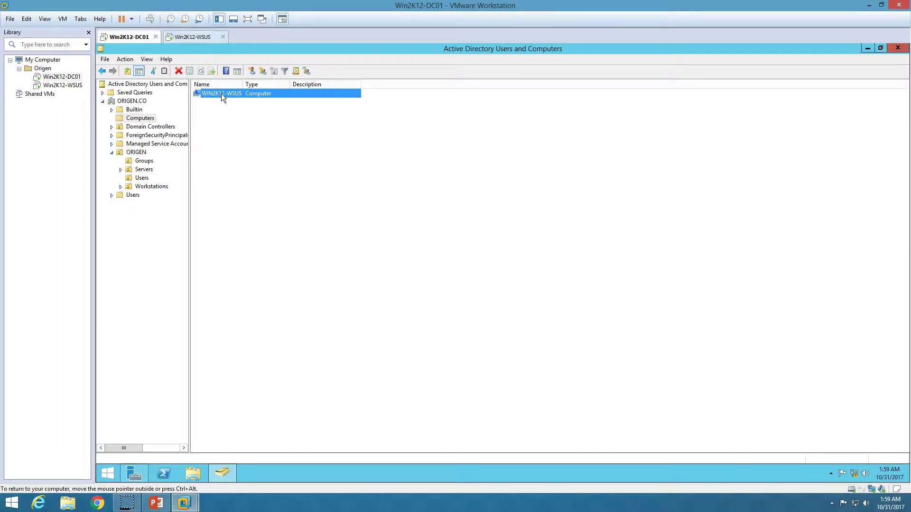
drag(227, 94, 142, 170)
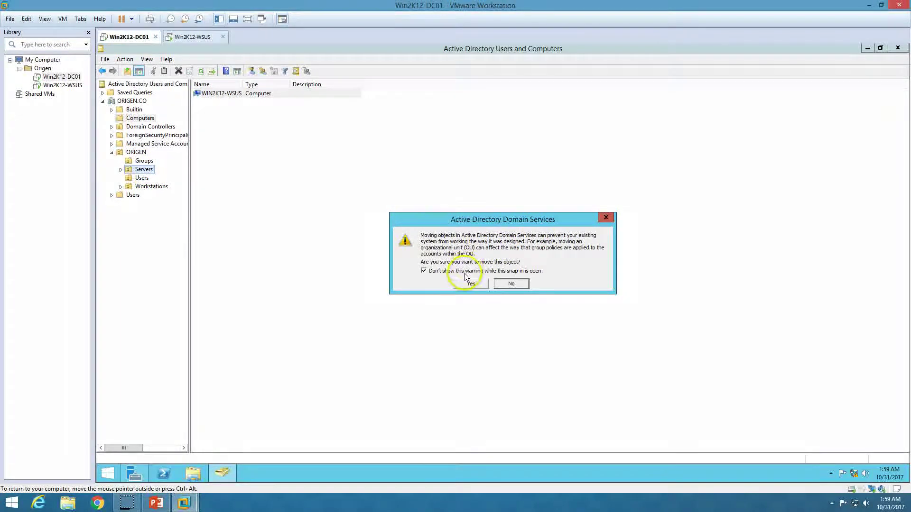
click(467, 284)
click(143, 170)
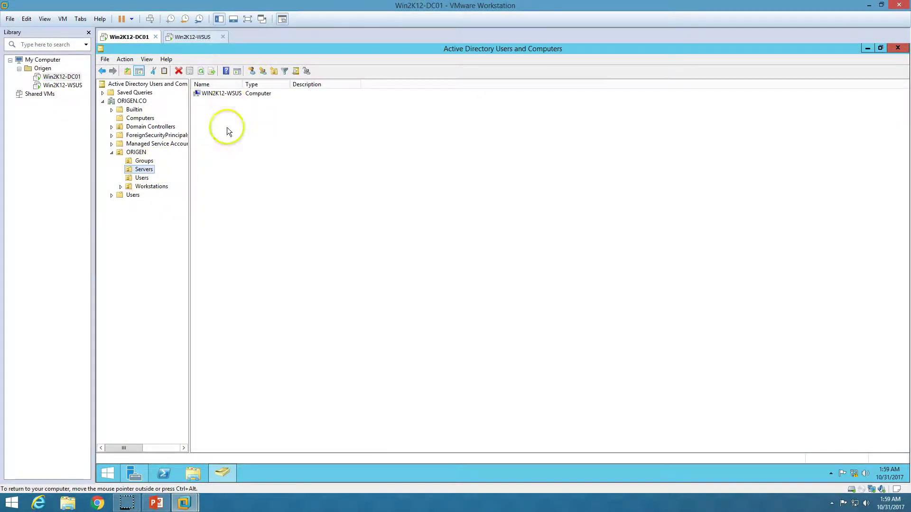
click(141, 177)
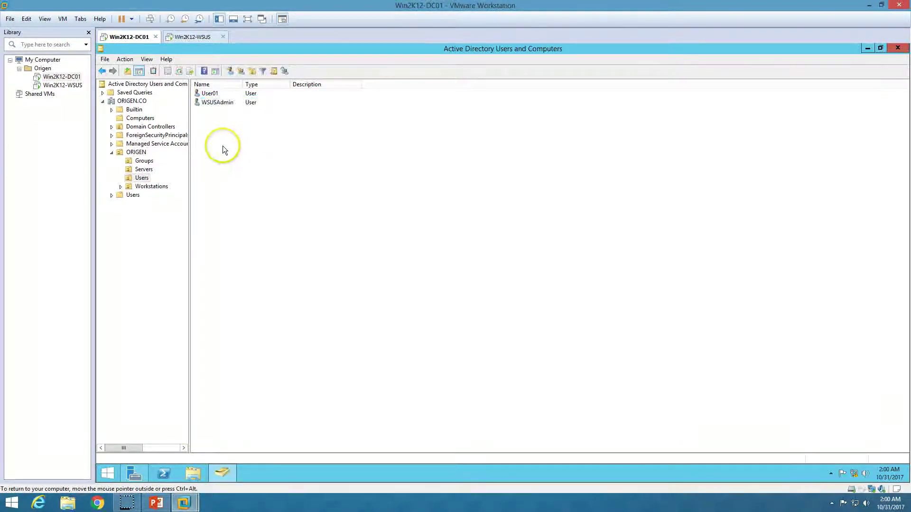
click(196, 38)
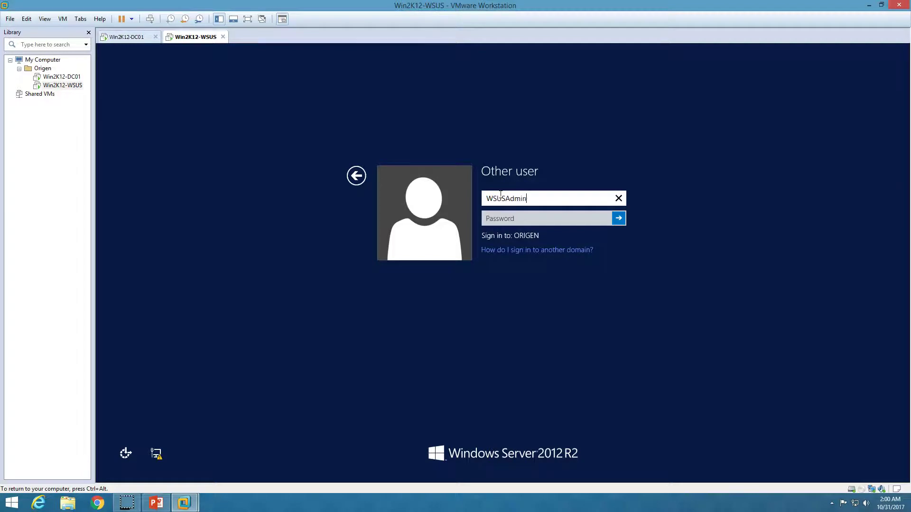
- Sign in to the WSUS server with the ORIGEN admin account's password
key(Tab)
text(P)
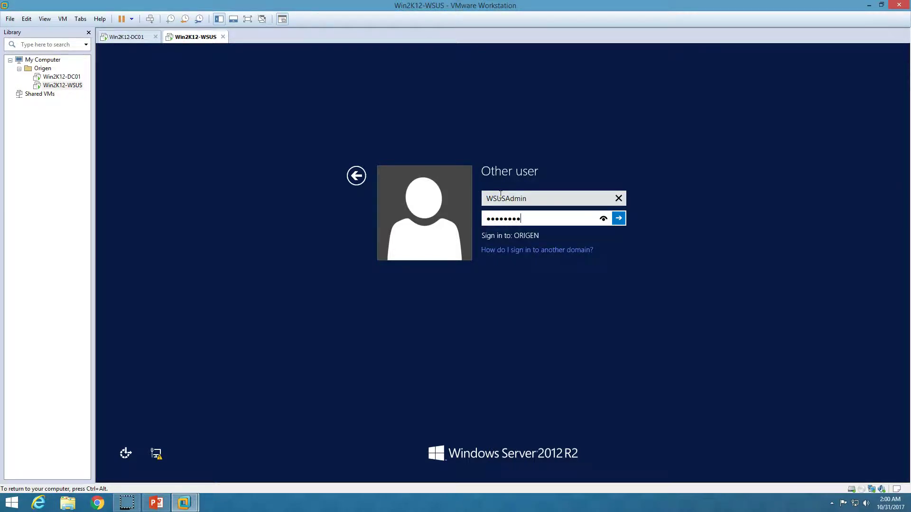
key(Return)
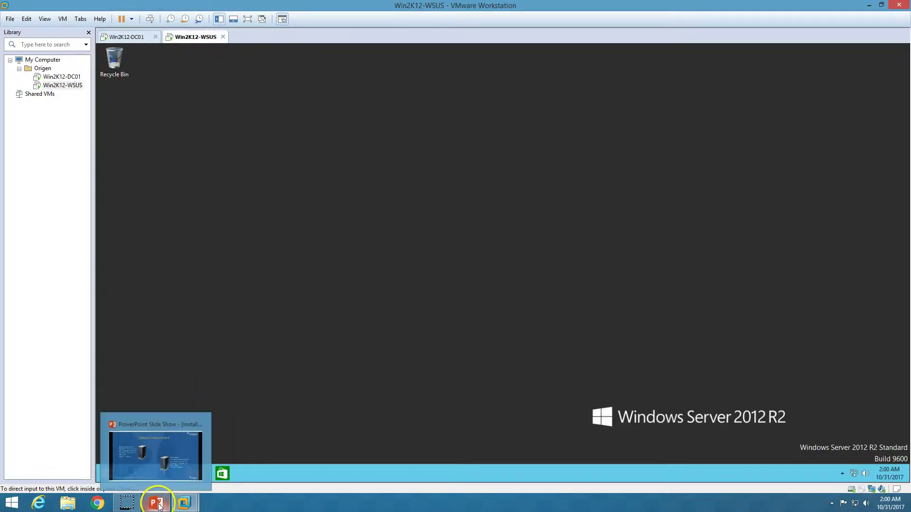
- Open Server Manager, hide the Quick Start panel, and unpin the Store app from the taskbar
click(134, 474)
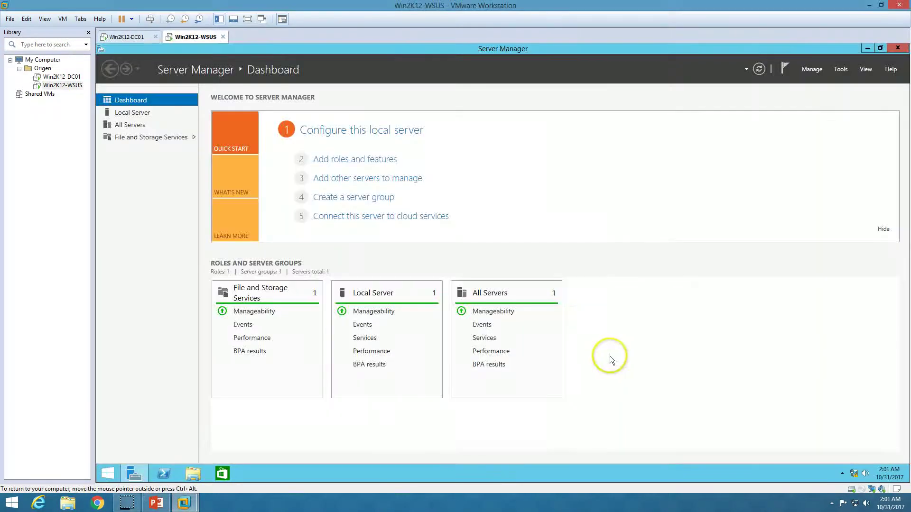
click(883, 229)
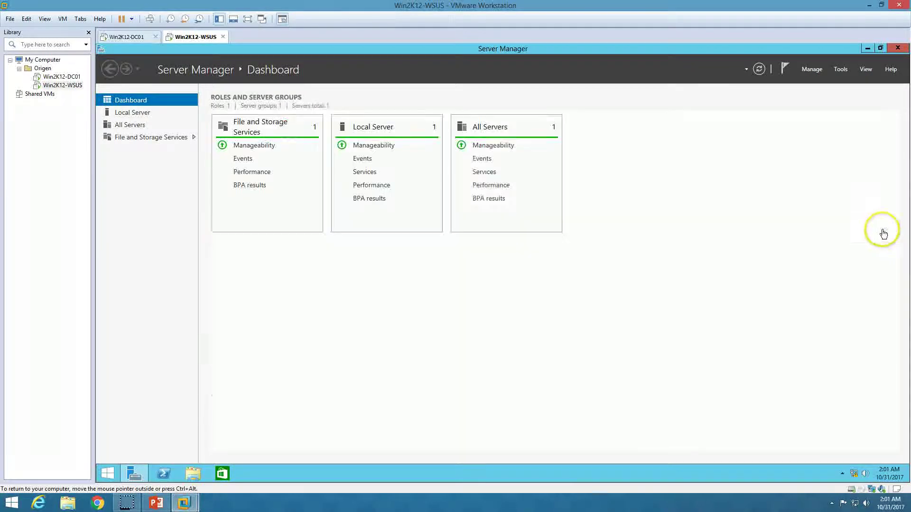
right_click(222, 473)
click(226, 449)
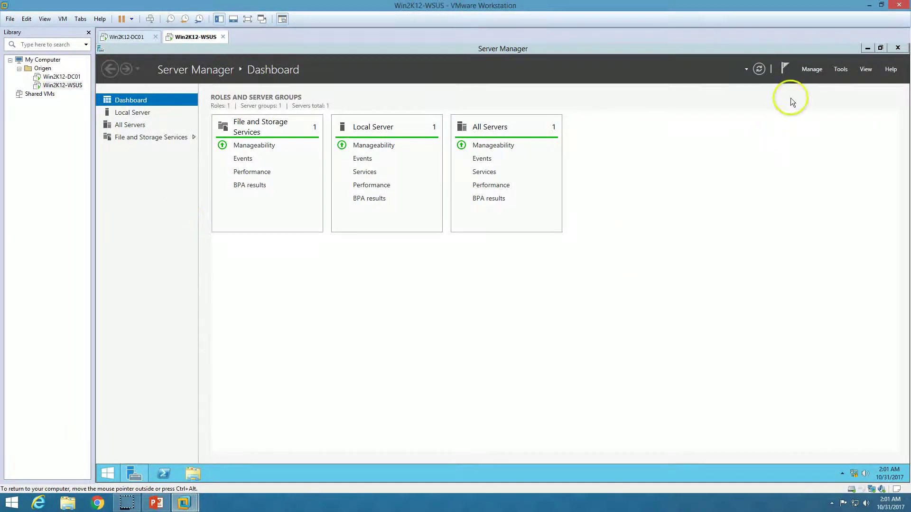
click(811, 71)
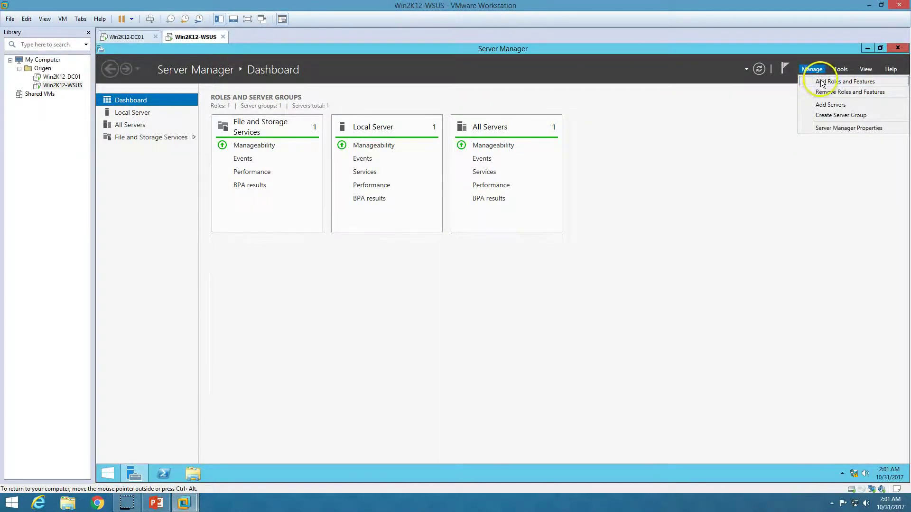
- Start Add Roles and Features with role-based installation and advance to Server Roles
click(822, 82)
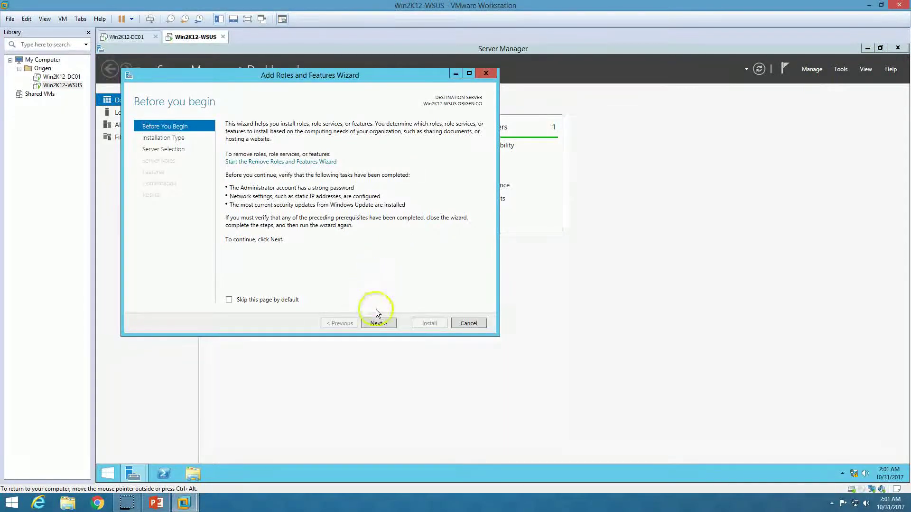
click(378, 323)
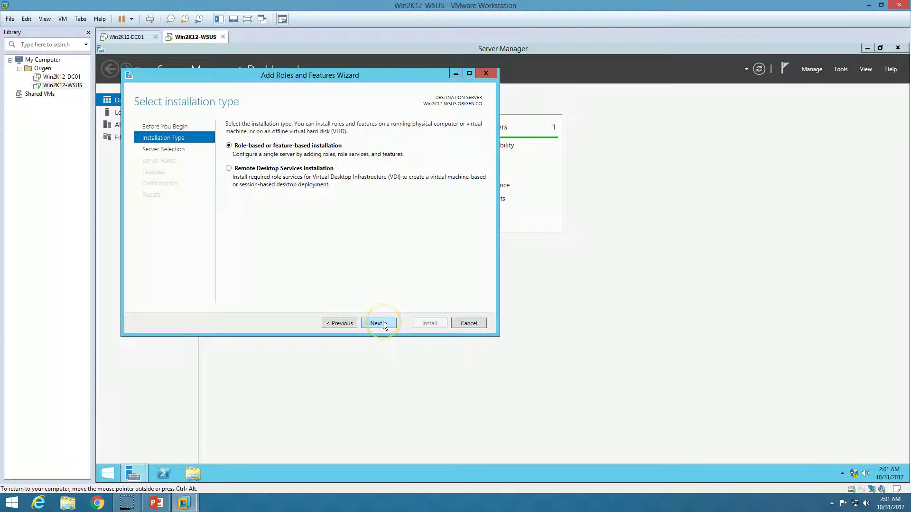
click(378, 323)
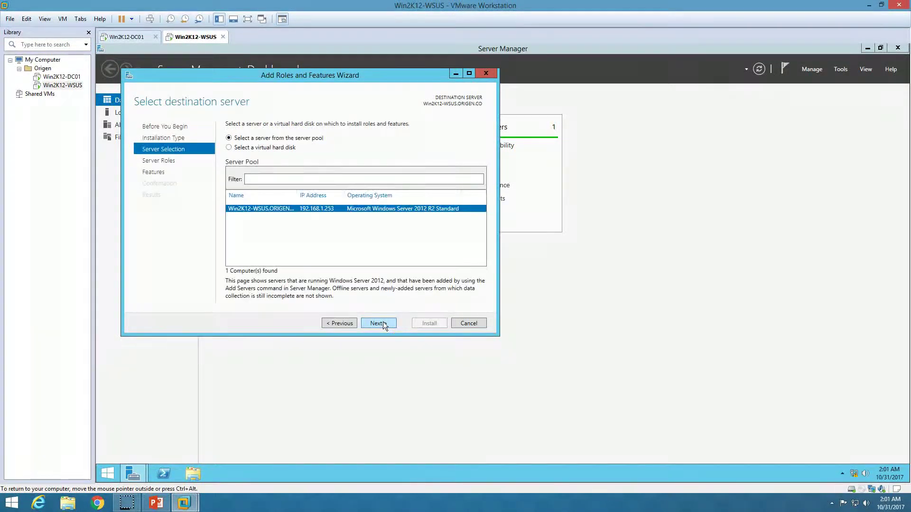
double_click(298, 194)
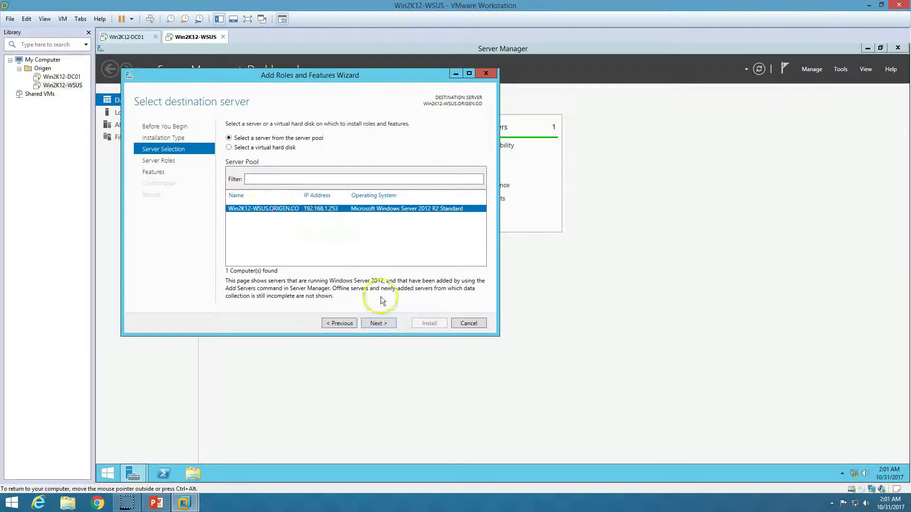
click(378, 323)
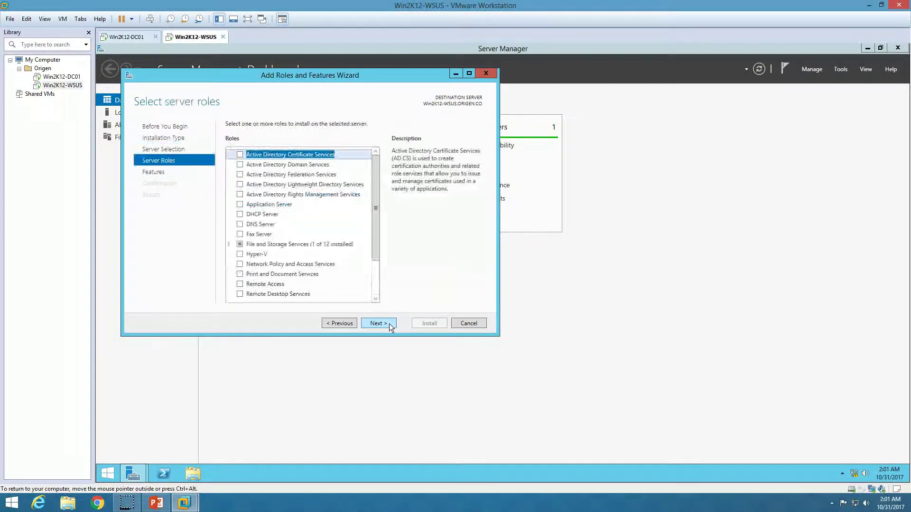
- Tick then untick Windows Server Update Services, go back a page, and cancel the wizard
drag(378, 242, 377, 284)
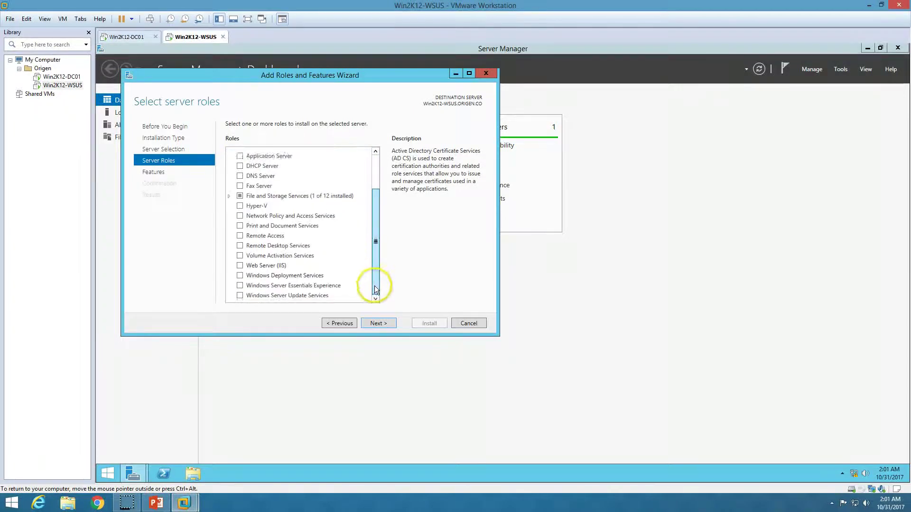
click(239, 295)
click(336, 286)
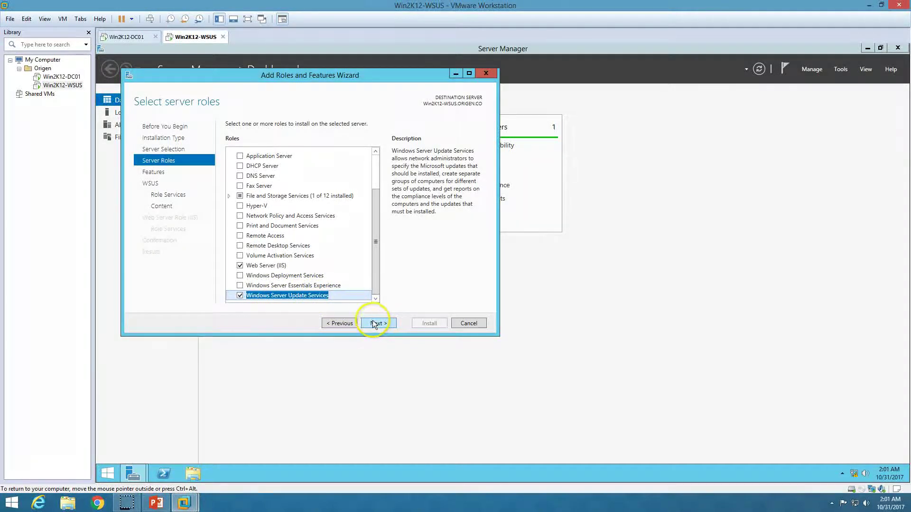
click(239, 295)
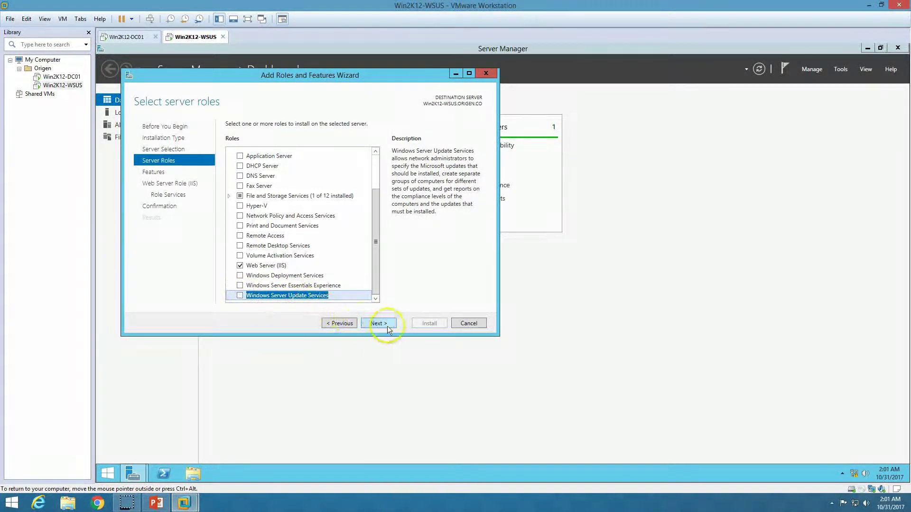
click(334, 323)
click(461, 323)
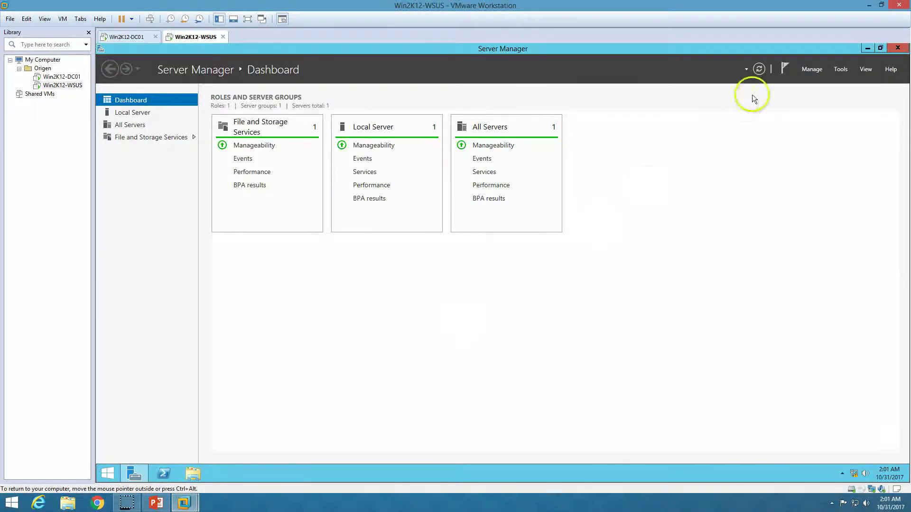
- Reopen Add Roles and Features and tick Windows Server Update Services, accepting its required features
click(811, 69)
click(808, 78)
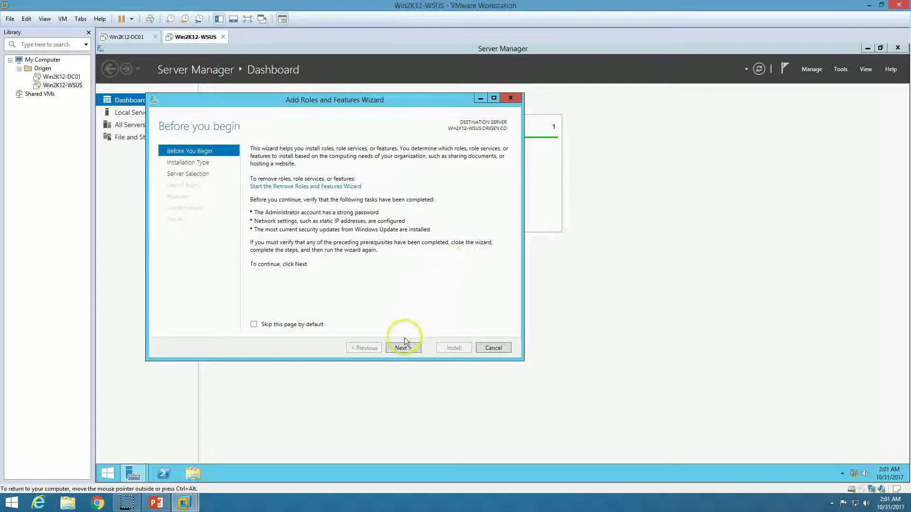
click(397, 350)
click(397, 350)
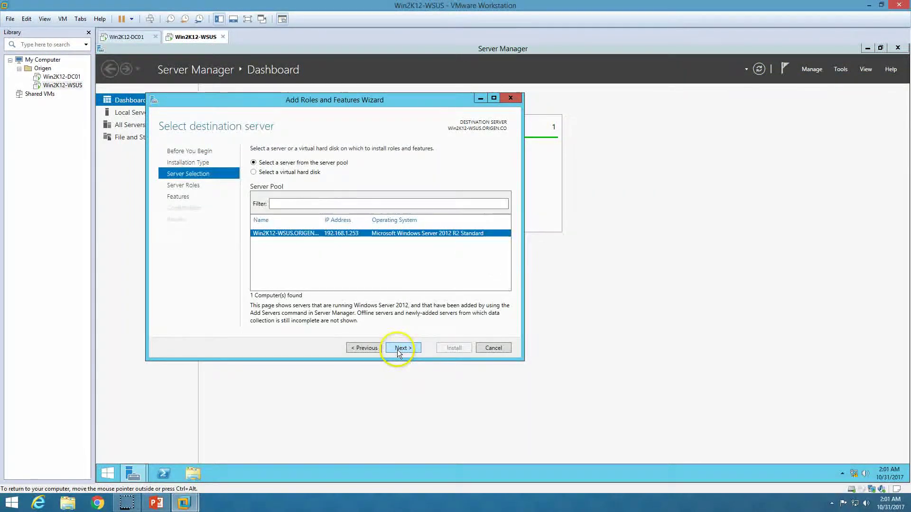
click(399, 348)
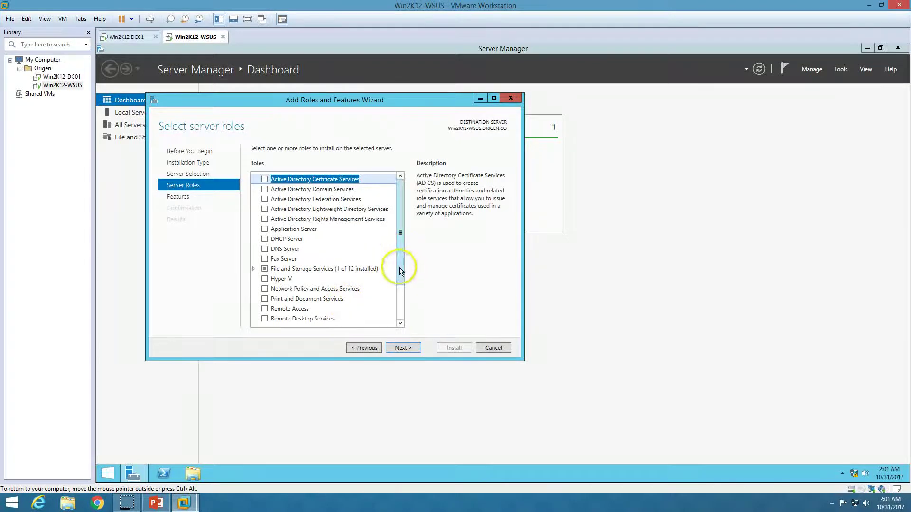
drag(400, 269, 396, 317)
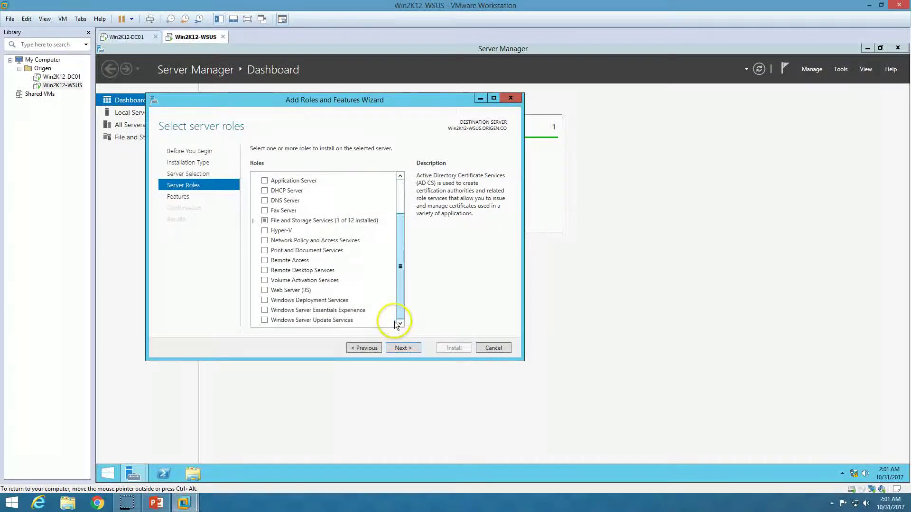
click(264, 321)
drag(318, 130, 402, 123)
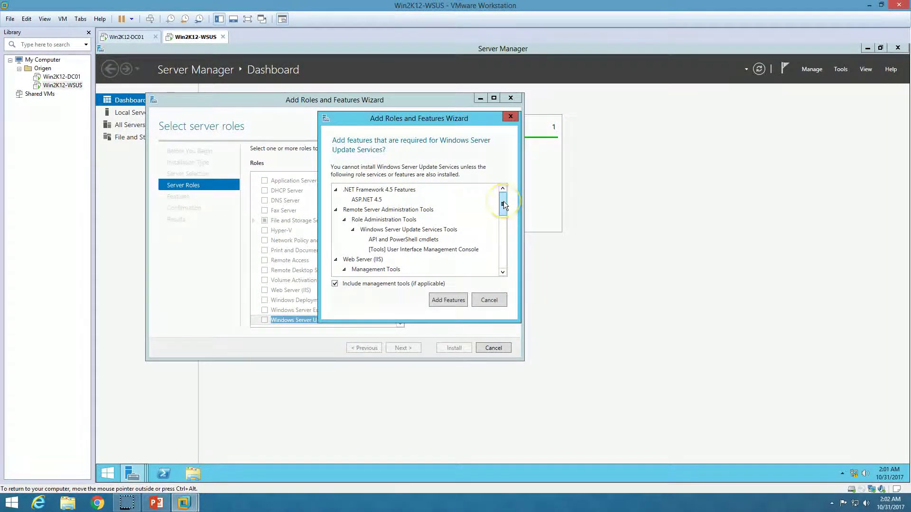
drag(503, 201, 504, 282)
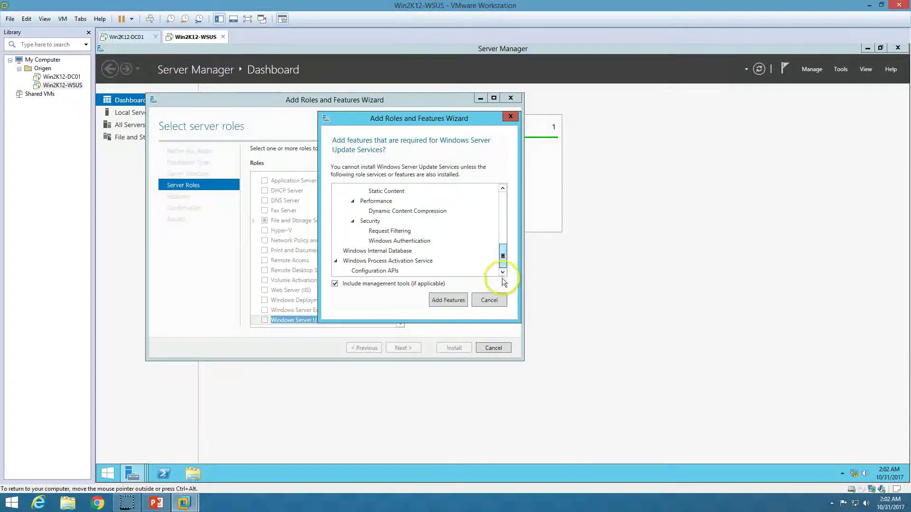
click(448, 300)
- Advance past Features and the WSUS introduction, keeping WSUS Services and WID Database role services
click(401, 348)
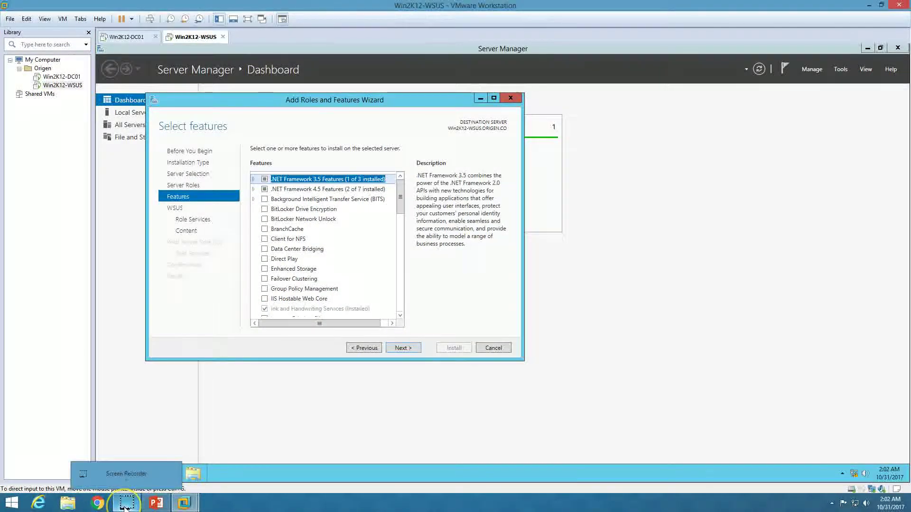
click(407, 350)
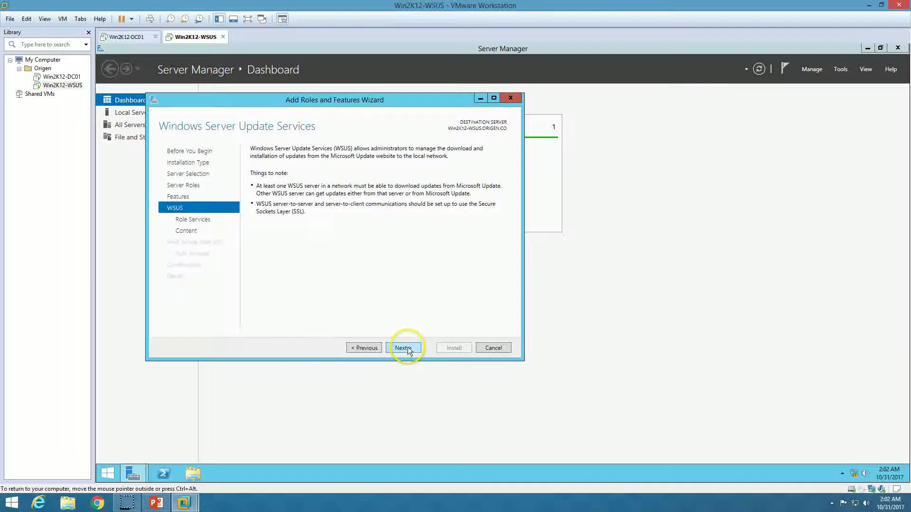
click(399, 349)
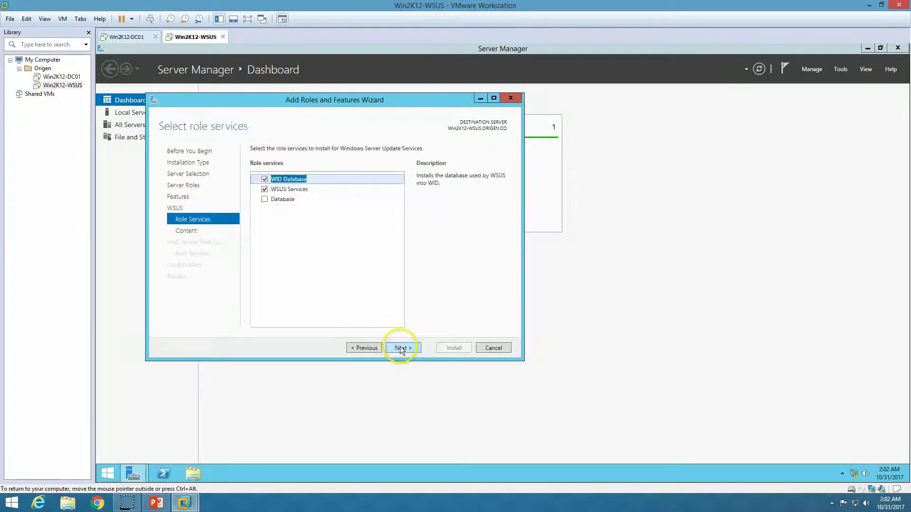
click(290, 190)
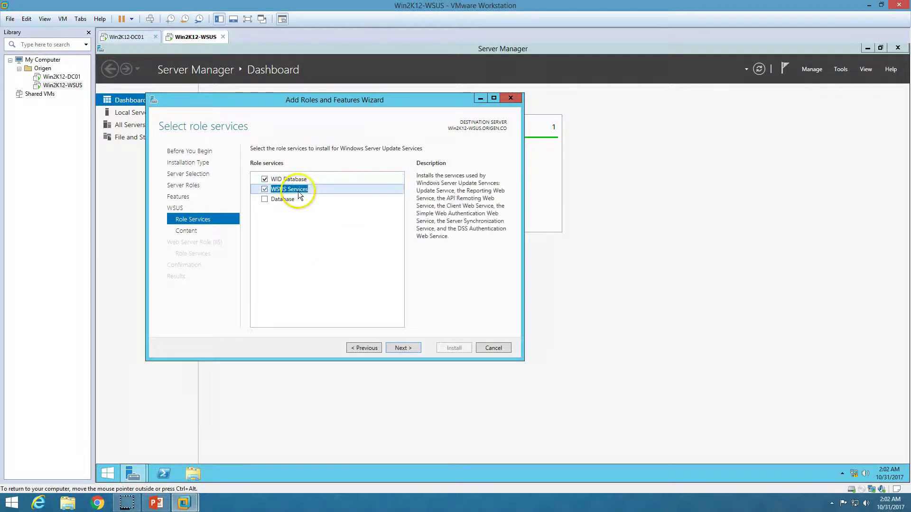
click(303, 179)
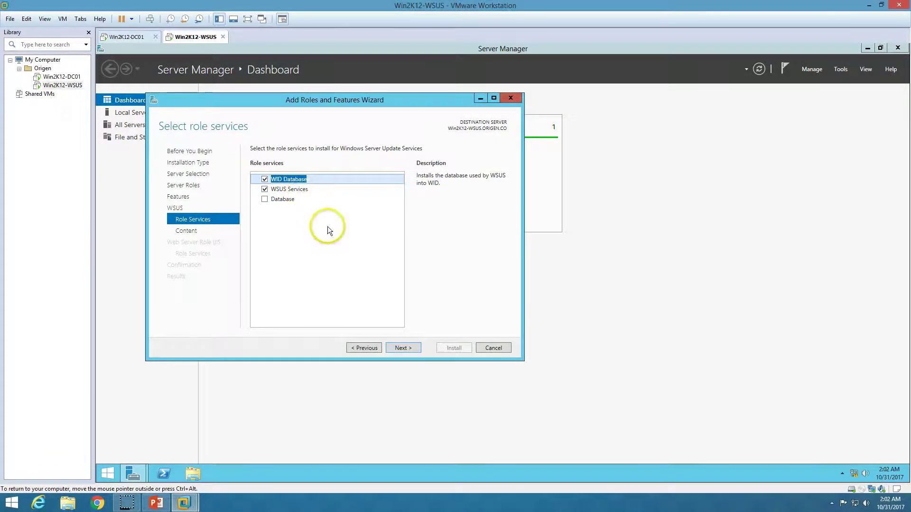
click(403, 348)
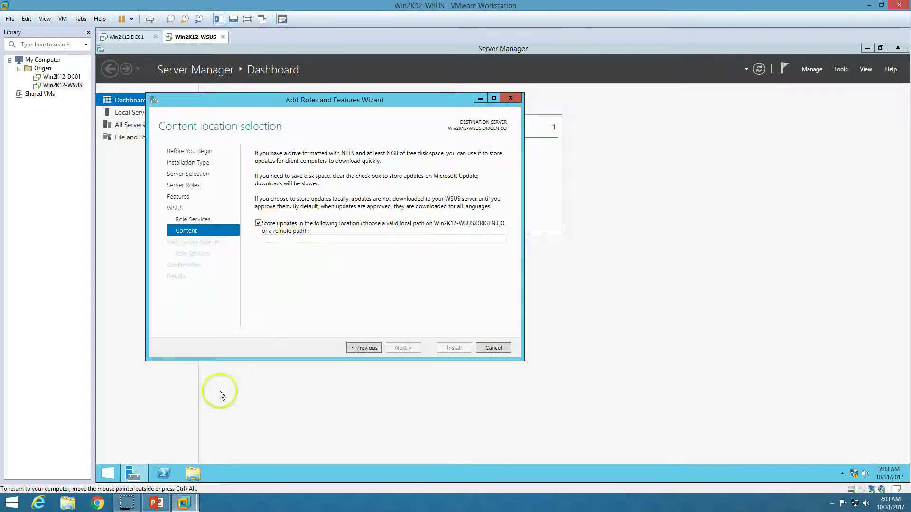
click(195, 474)
- Create a WSUS folder on C: and paste C:\WSUS into the wizard's content location box
double_click(408, 278)
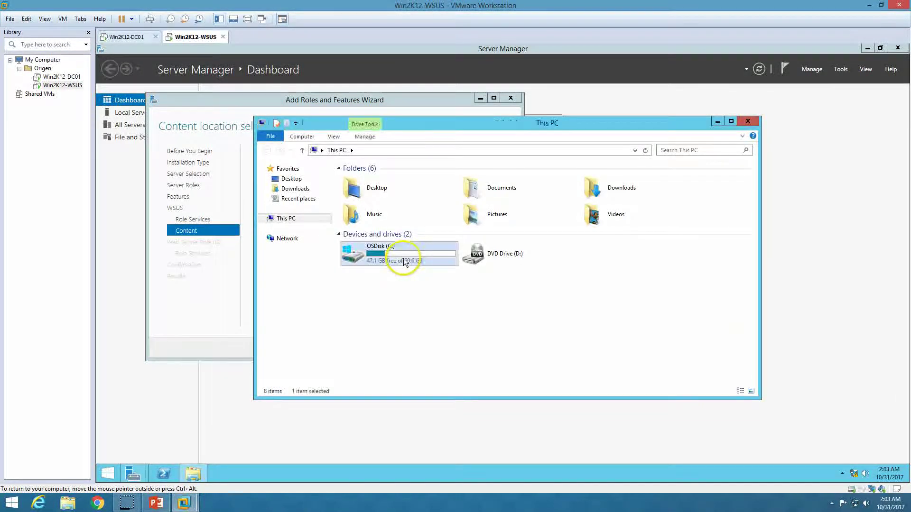
right_click(405, 300)
mouse_move(427, 388)
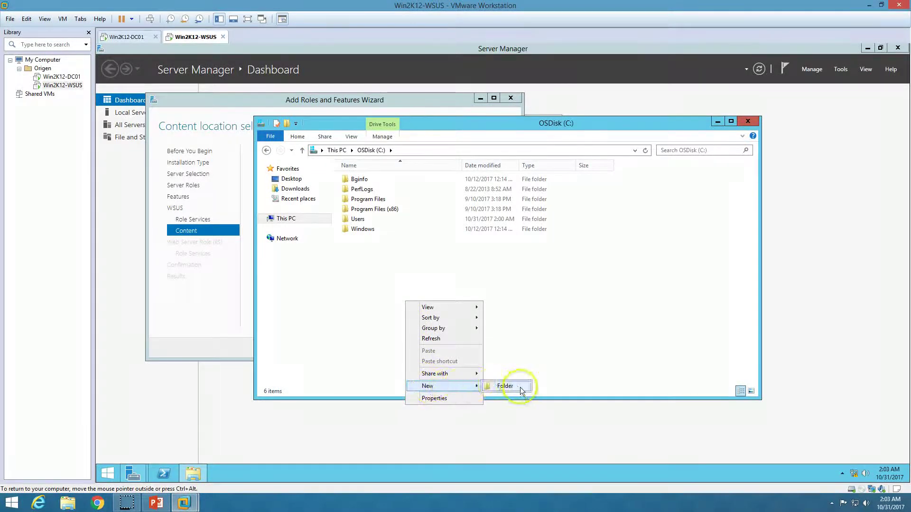
click(520, 388)
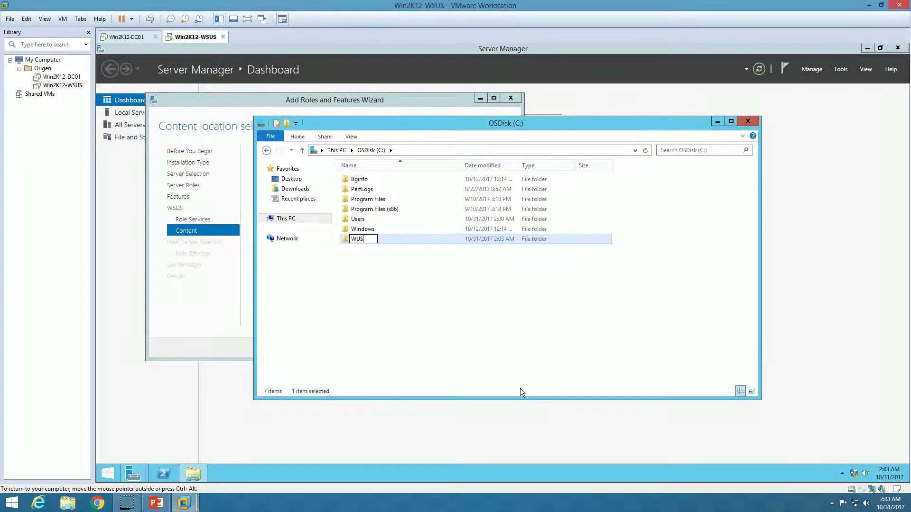
text(WSUS)
key(Return)
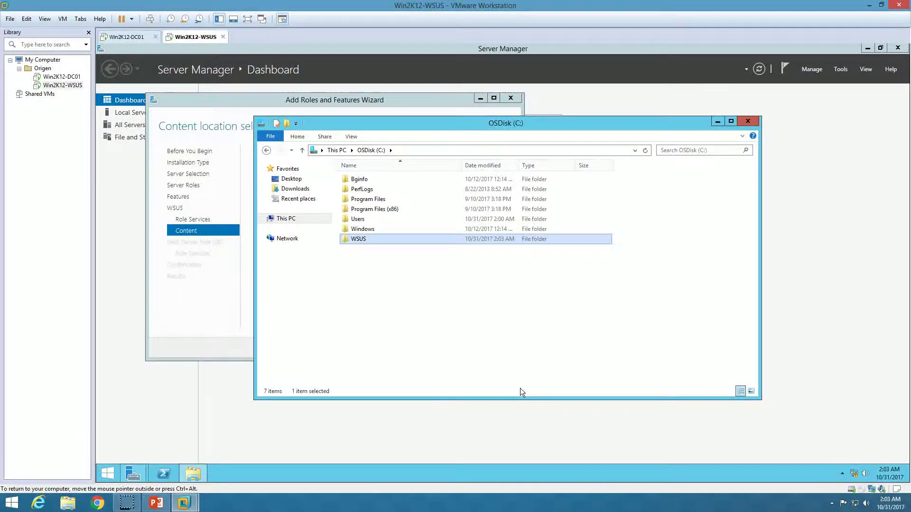
key(Return)
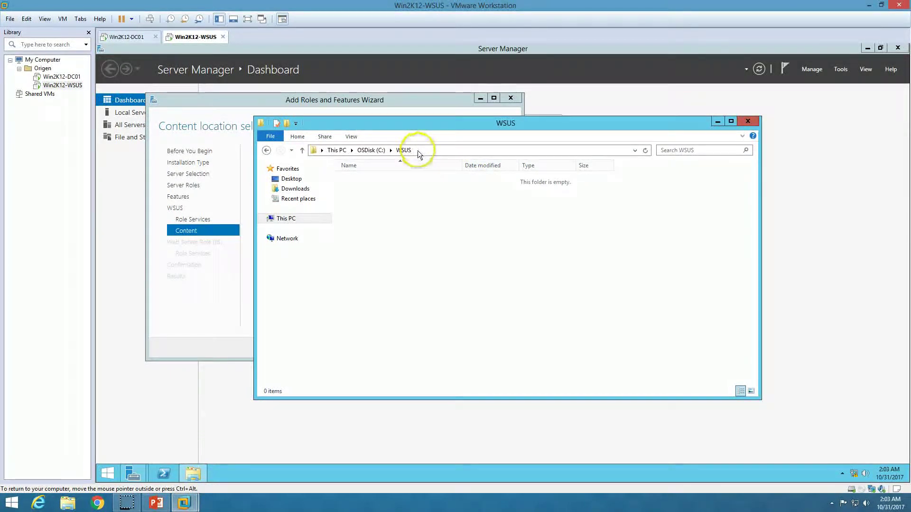
click(417, 150)
key(ctrl+c)
click(392, 103)
key(ctrl+v)
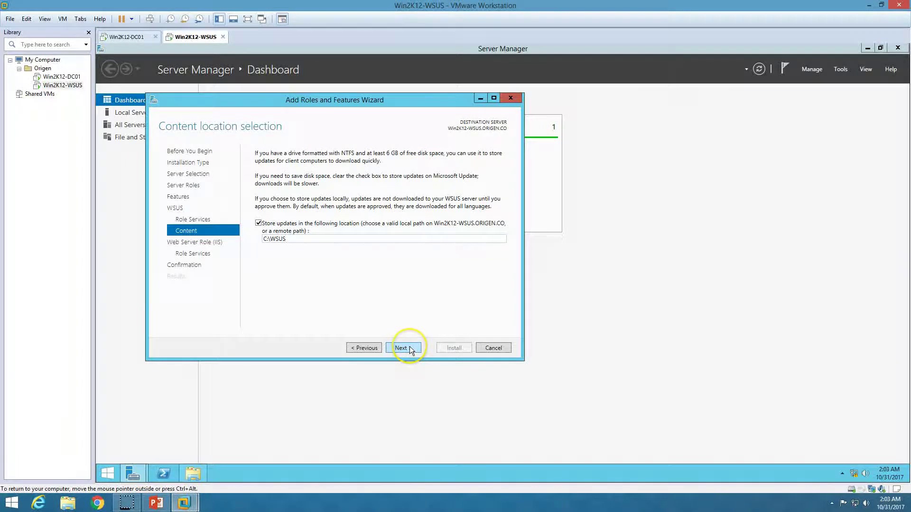
- Accept the default Web Server (IIS) role services and advance to Confirm installation selections
click(401, 348)
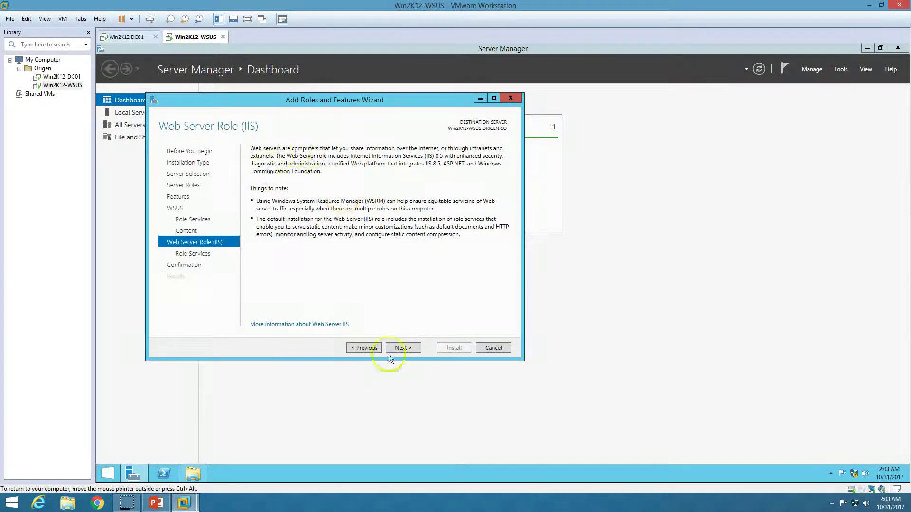
click(404, 348)
drag(400, 190, 400, 321)
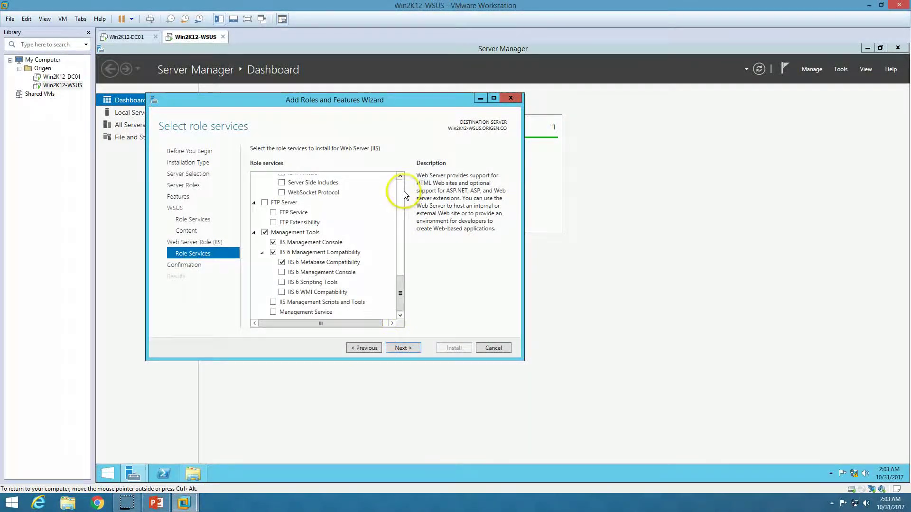
drag(402, 277, 400, 179)
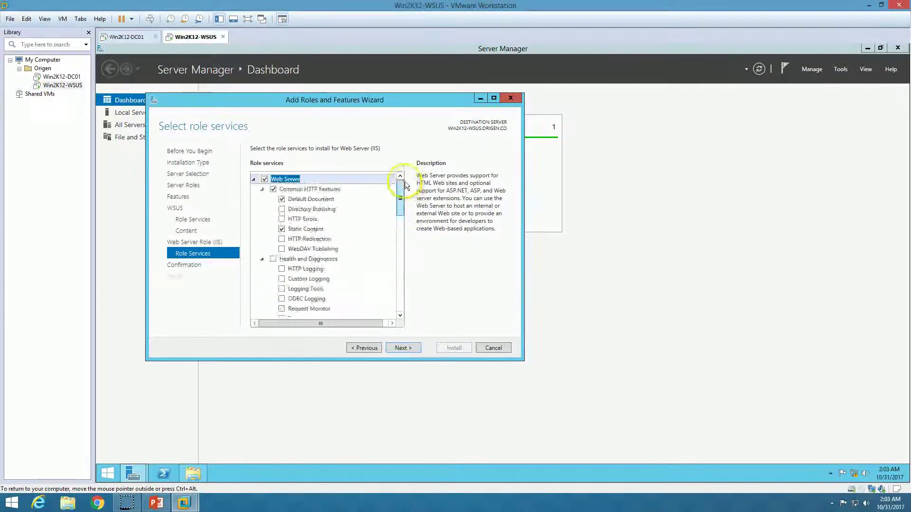
click(406, 348)
mouse_move(505, 217)
mouse_down()
mouse_move(508, 295)
mouse_move(509, 209)
mouse_up()
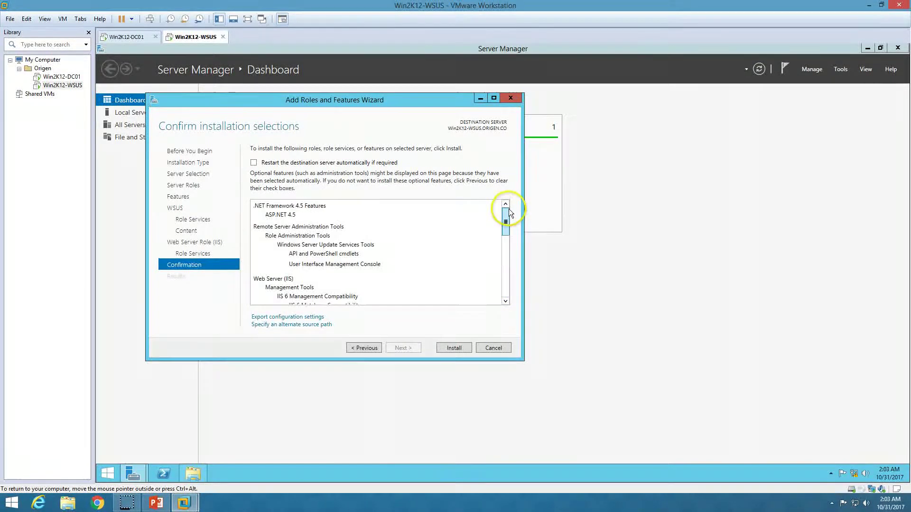
- Start installing IIS, WSUS Services and WID Database, and watch the installation progress
click(454, 349)
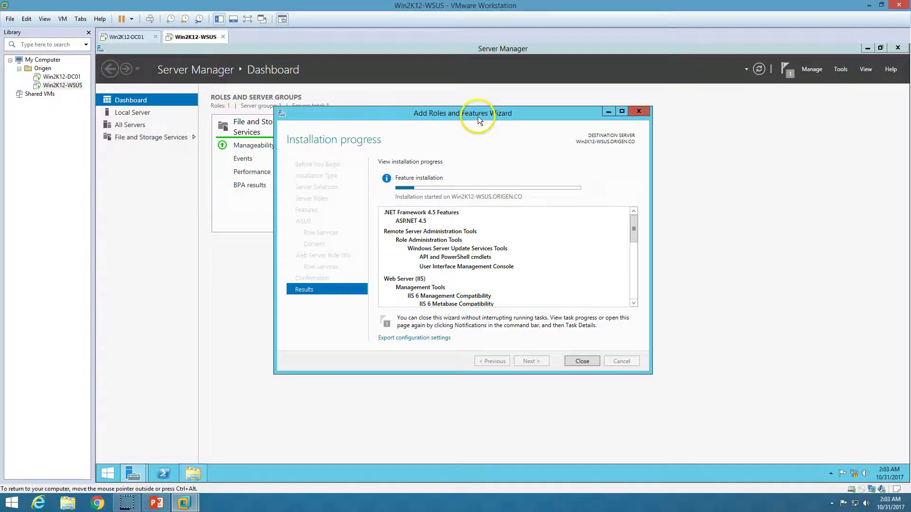
drag(634, 228, 632, 209)
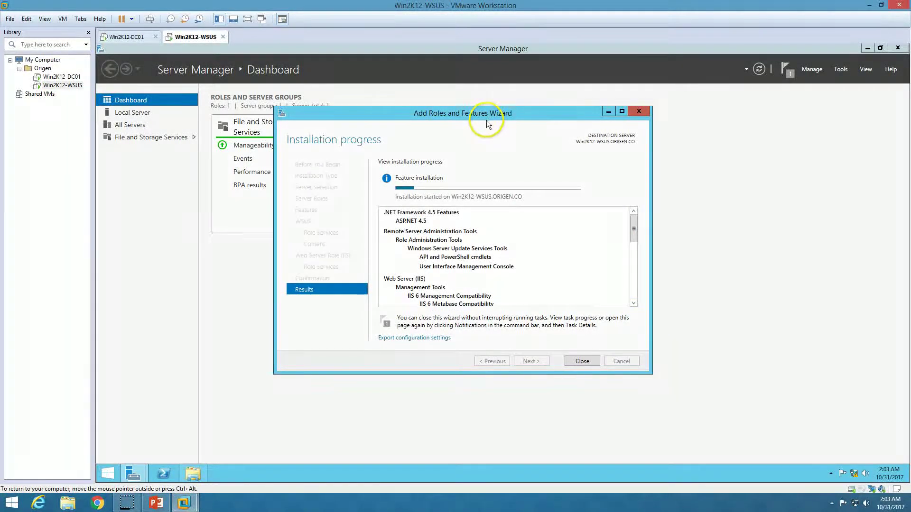
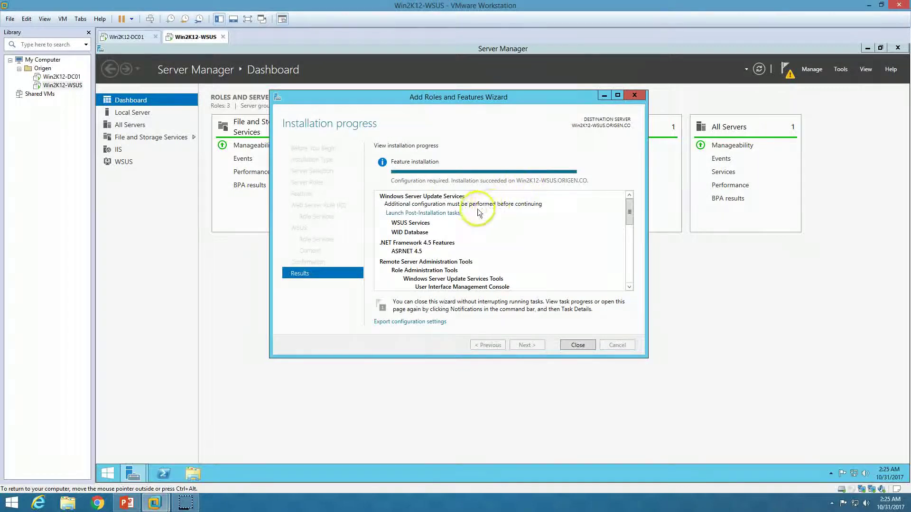
- Launch the WSUS post-installation tasks and close the Add Roles and Features Wizard
click(429, 214)
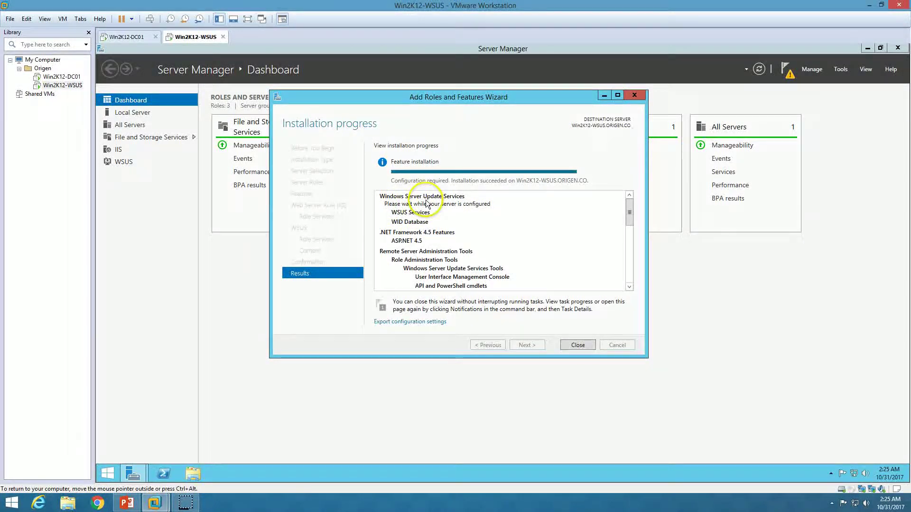
click(584, 346)
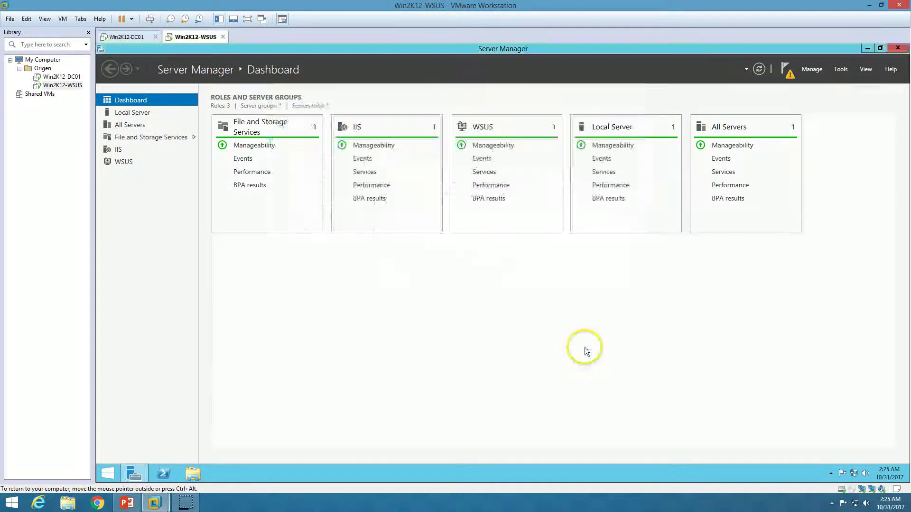
- Open Task Details from the notifications and view the WSUS post-deployment configuration status
click(789, 74)
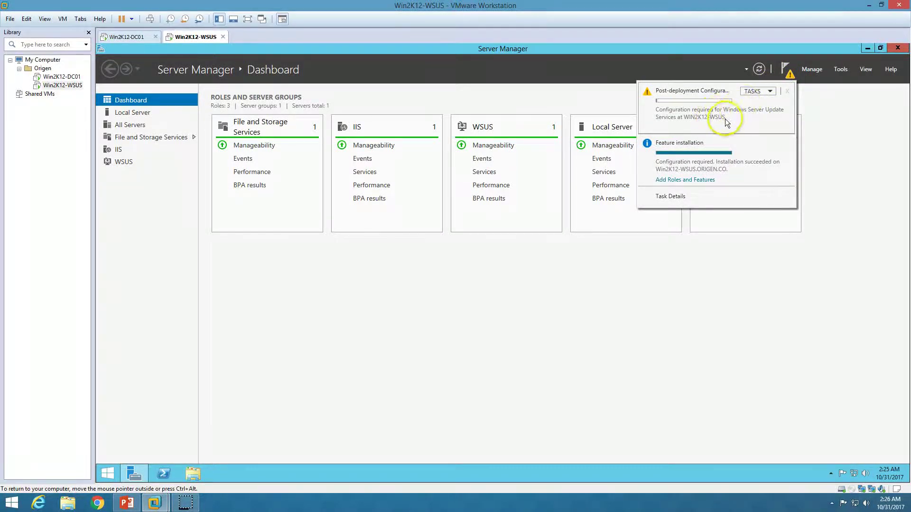
click(758, 91)
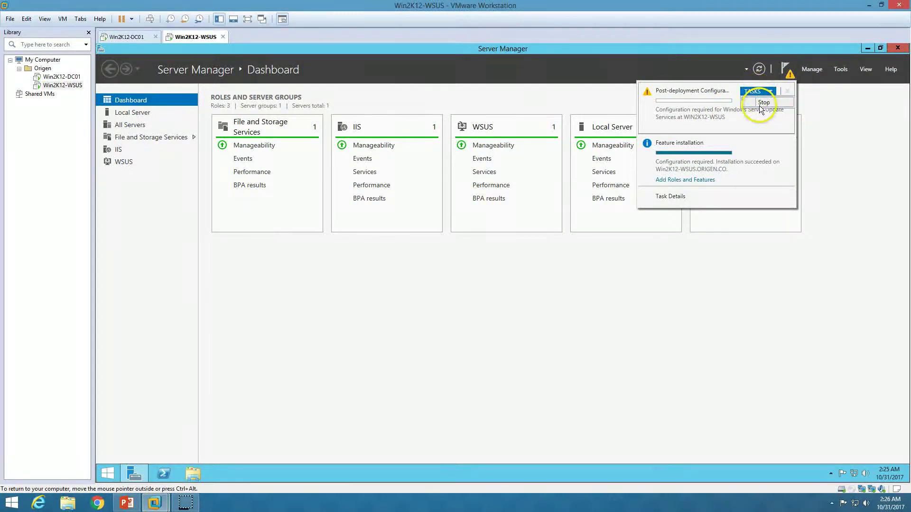
click(671, 196)
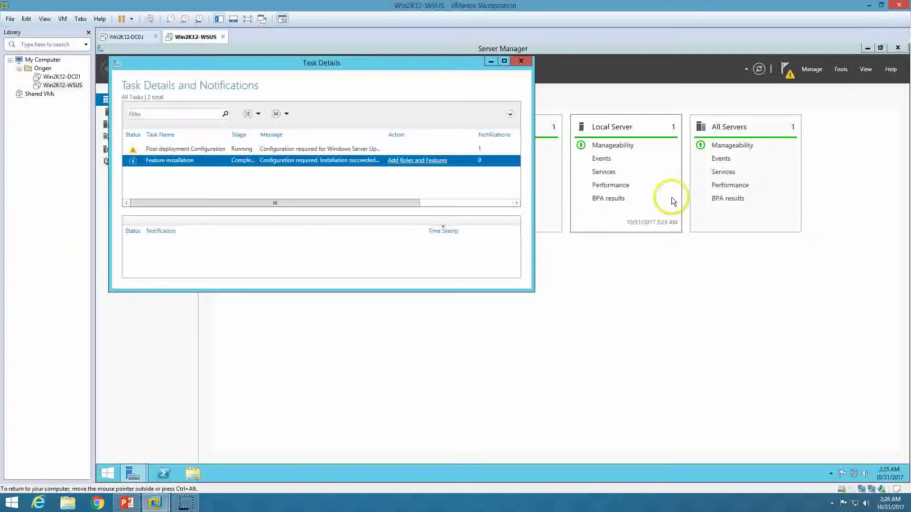
drag(372, 62, 657, 200)
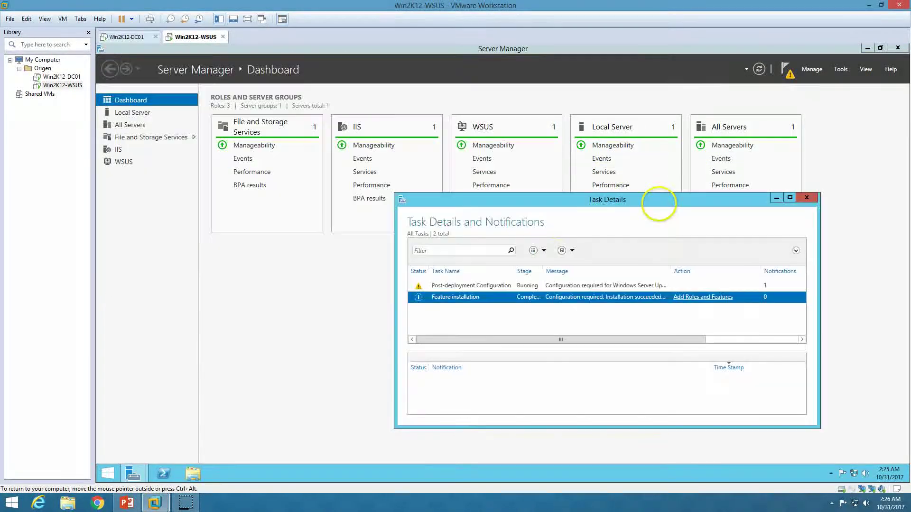
click(458, 287)
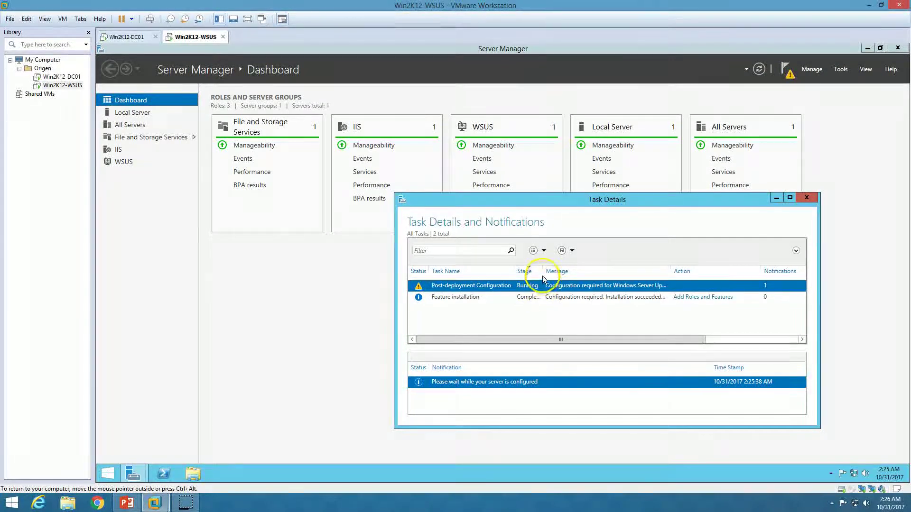
drag(543, 271, 569, 271)
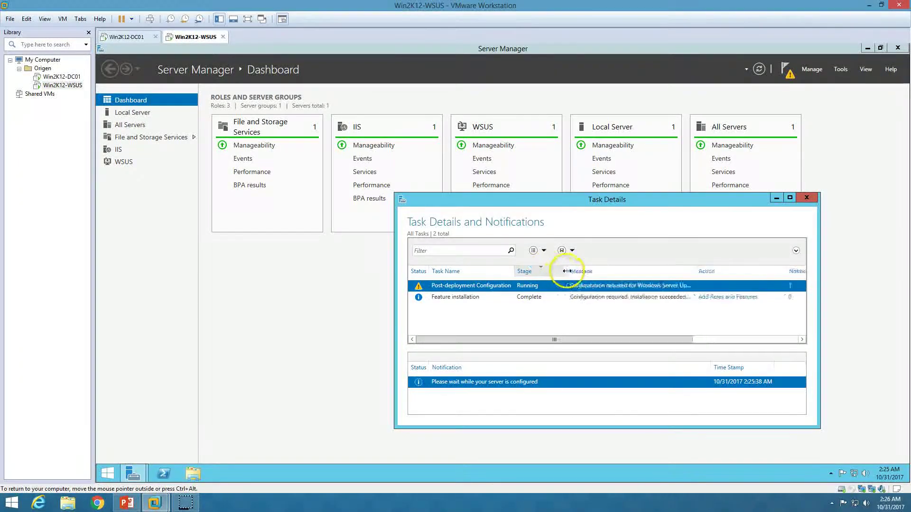
click(517, 271)
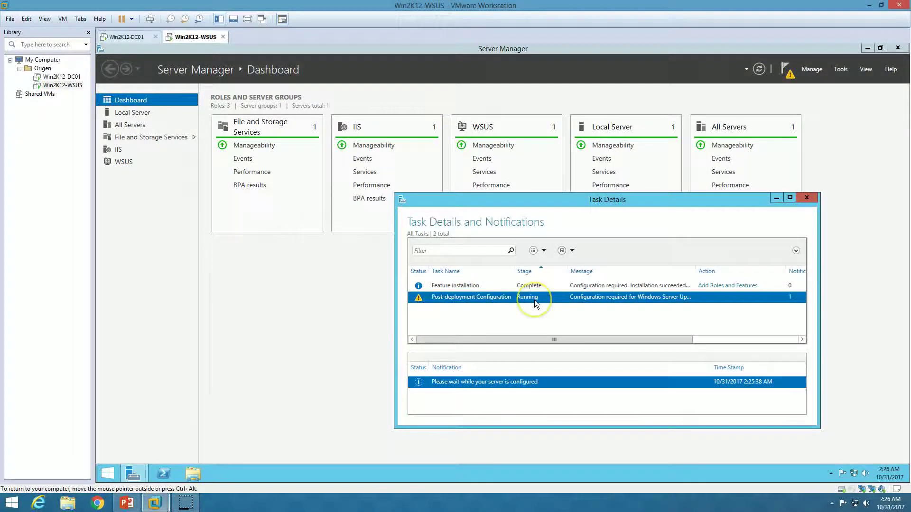
- Return to Task Details, confirm Post-deployment Configuration shows Complete, and close it
click(298, 315)
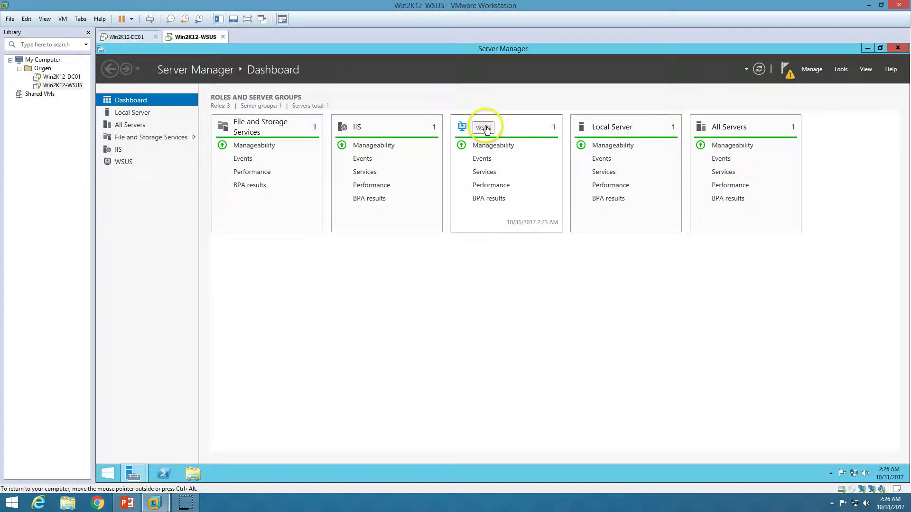
click(132, 474)
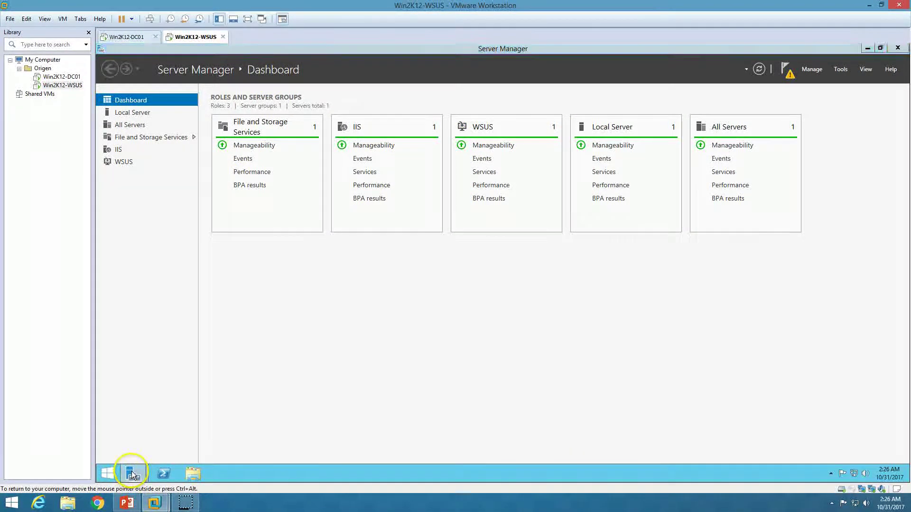
click(218, 428)
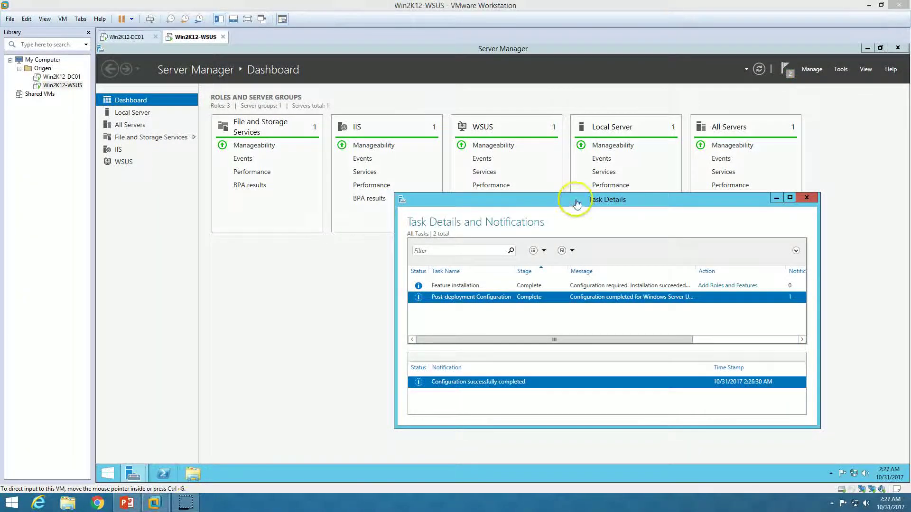
drag(577, 204, 475, 150)
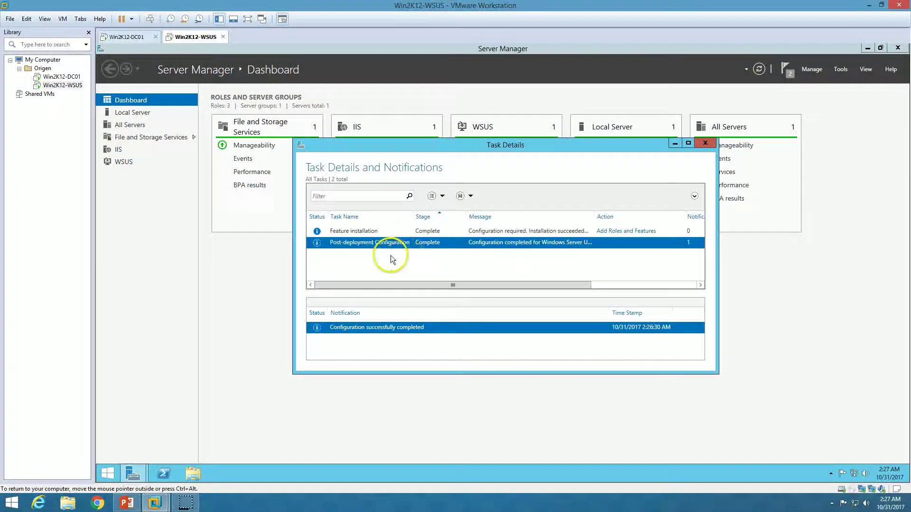
click(705, 143)
- Dismiss the feature installation and post-deployment configuration notifications
click(785, 70)
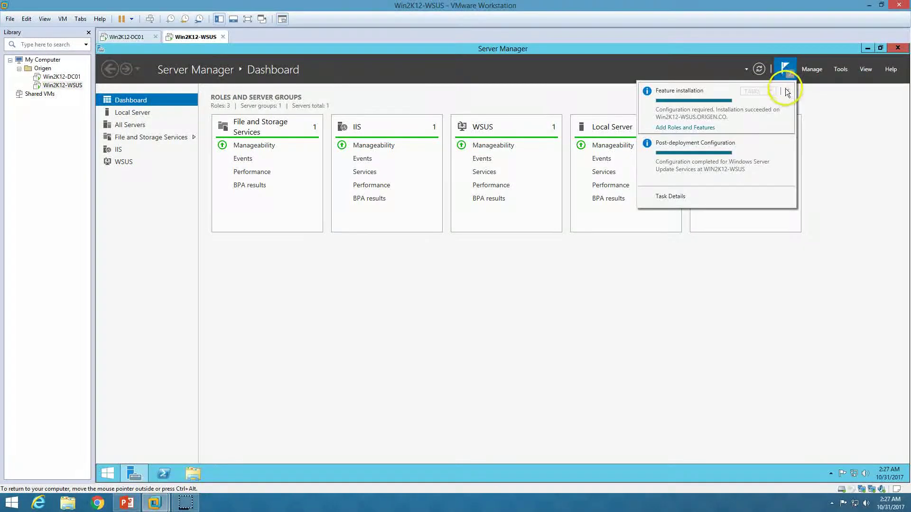
click(786, 90)
click(787, 91)
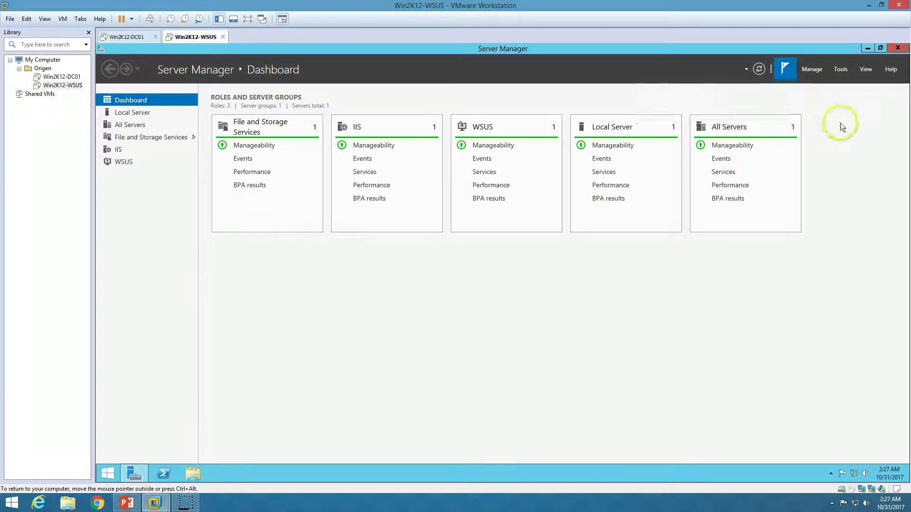
- Launch Windows Server Update Services from the Server Manager Tools menu
click(841, 69)
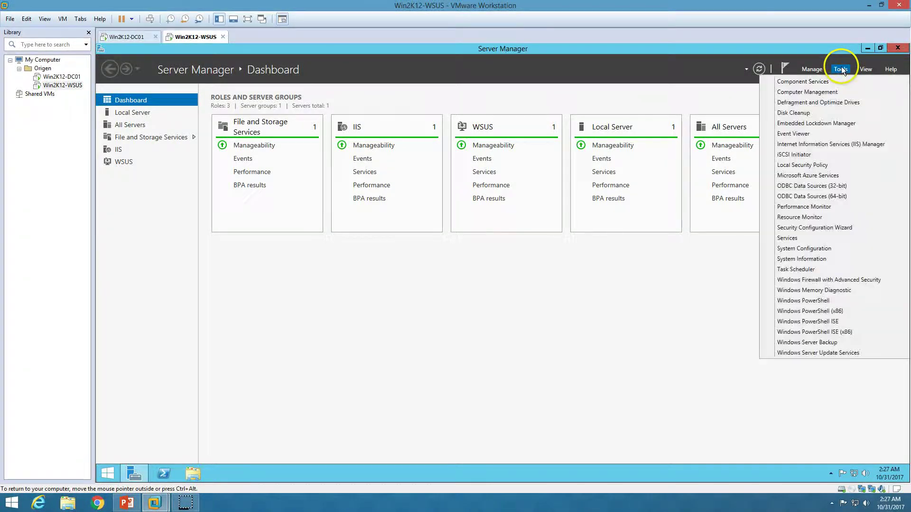
click(836, 354)
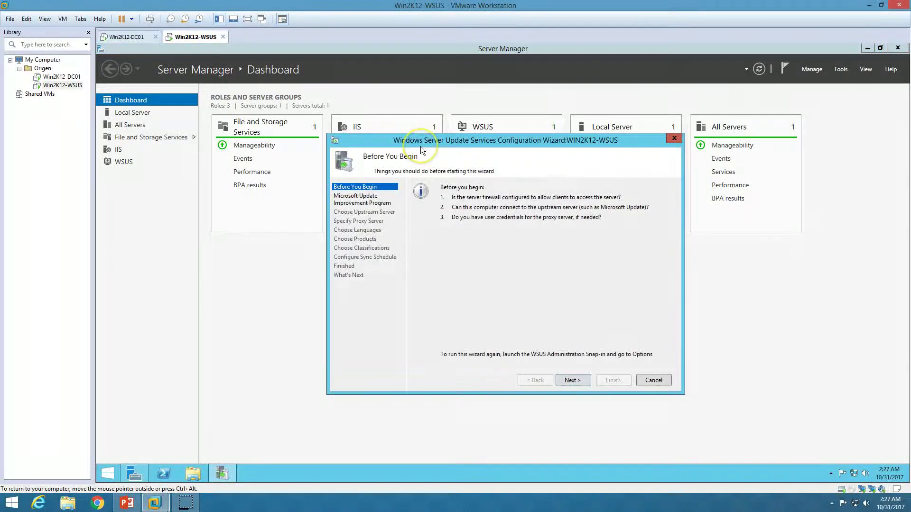
drag(433, 139, 410, 127)
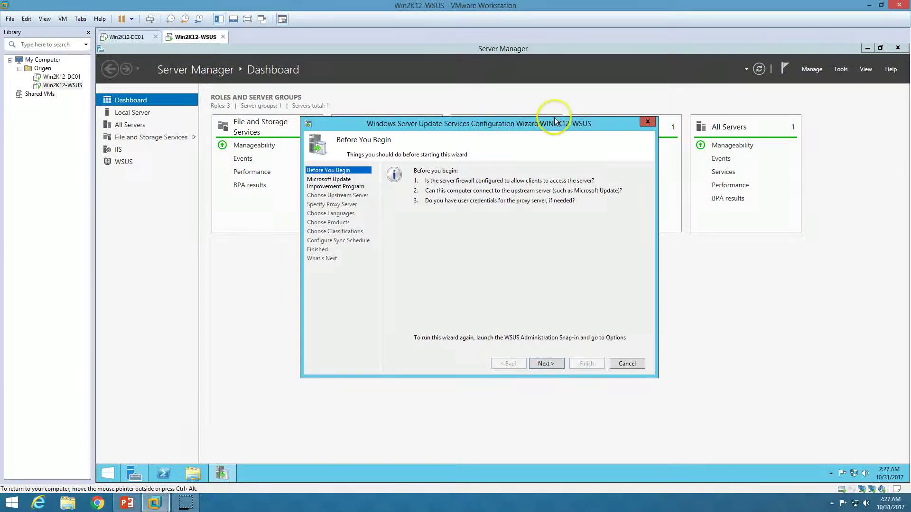
- Pass Before You Begin and decline the Microsoft Update Improvement Program
click(546, 363)
click(418, 322)
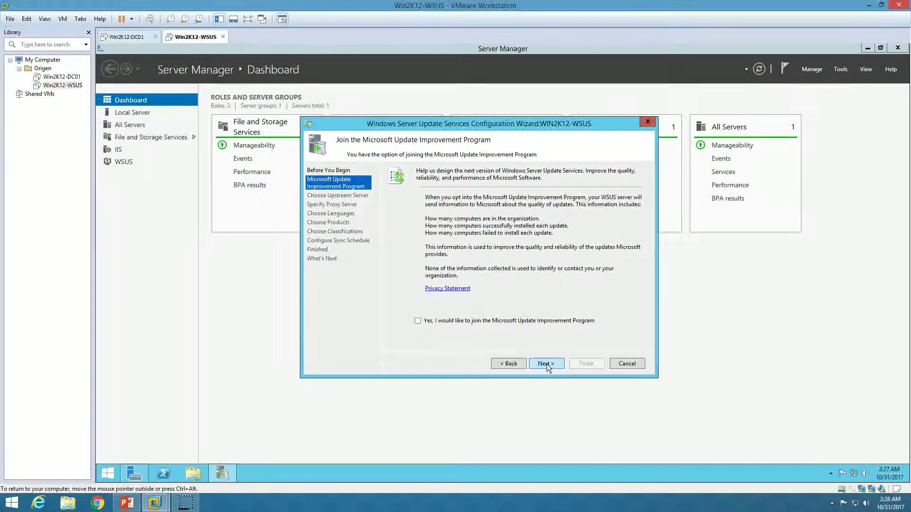
click(433, 199)
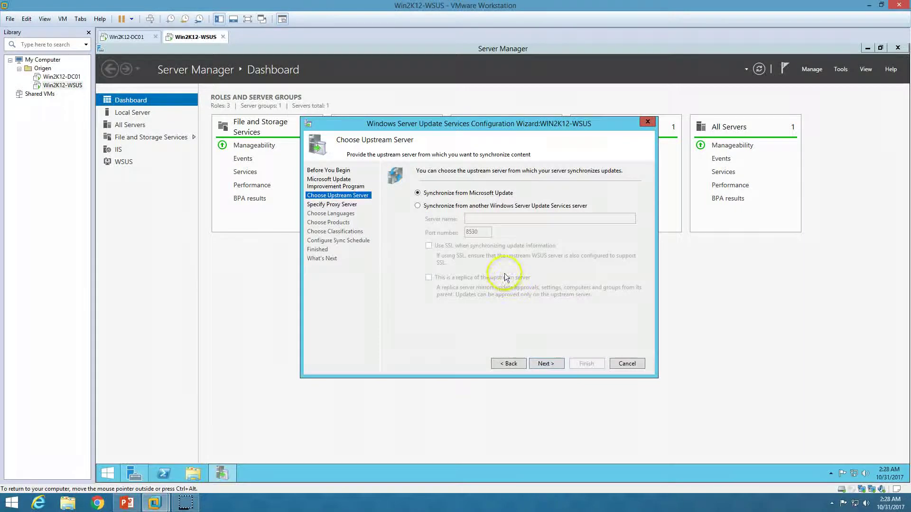
- Keep Synchronize from Microsoft Update instead of another WSUS server, and continue without a proxy
click(448, 208)
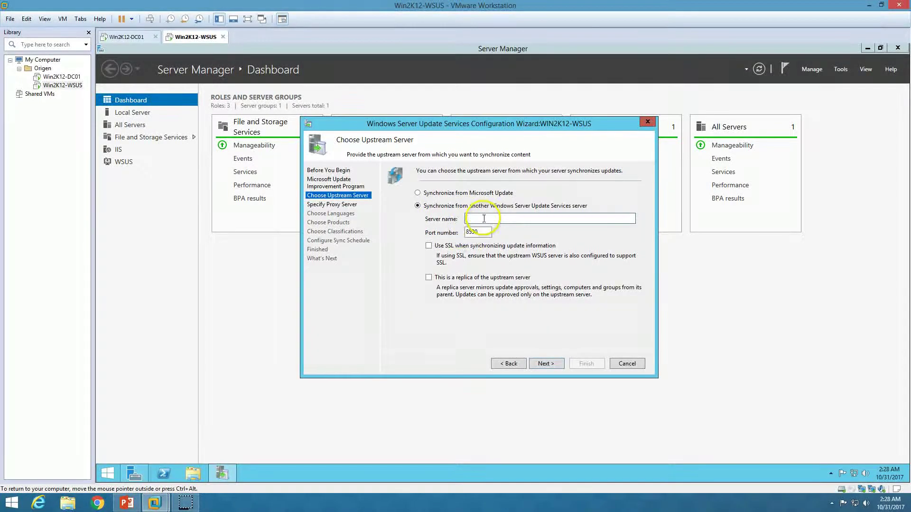
double_click(472, 232)
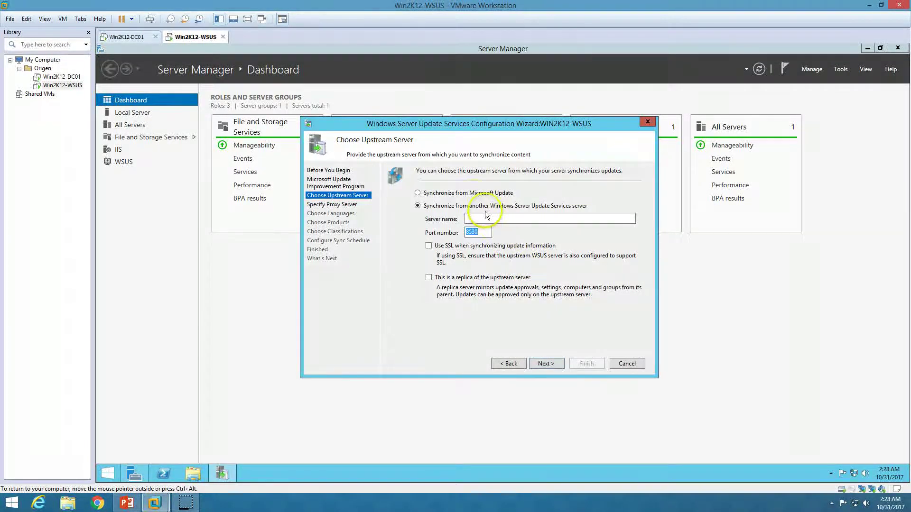
click(473, 194)
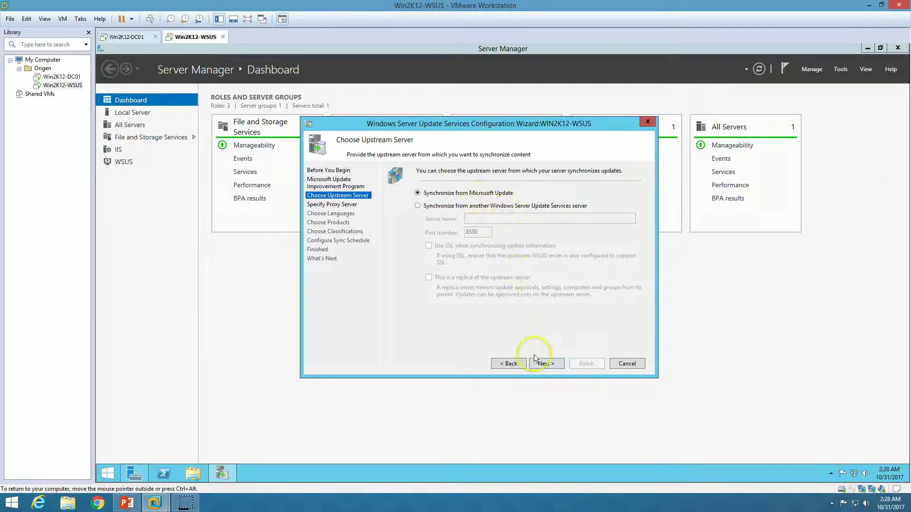
click(550, 367)
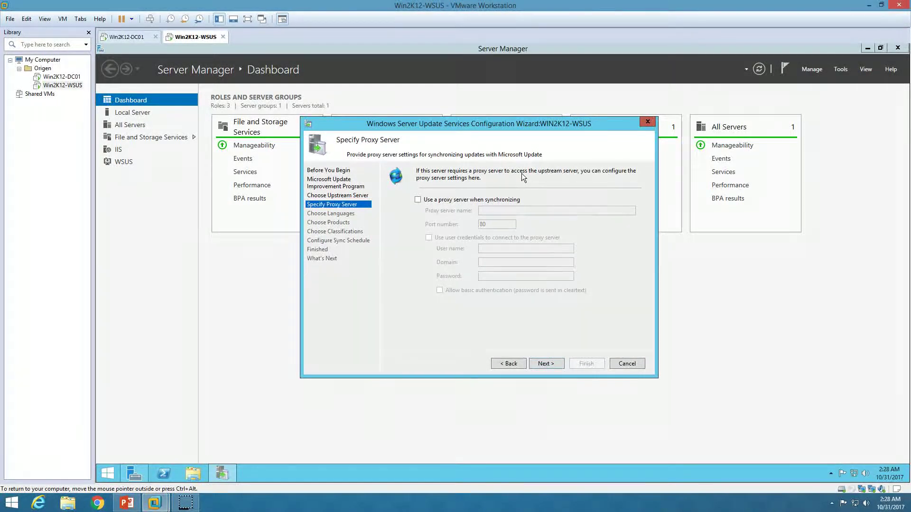
click(553, 366)
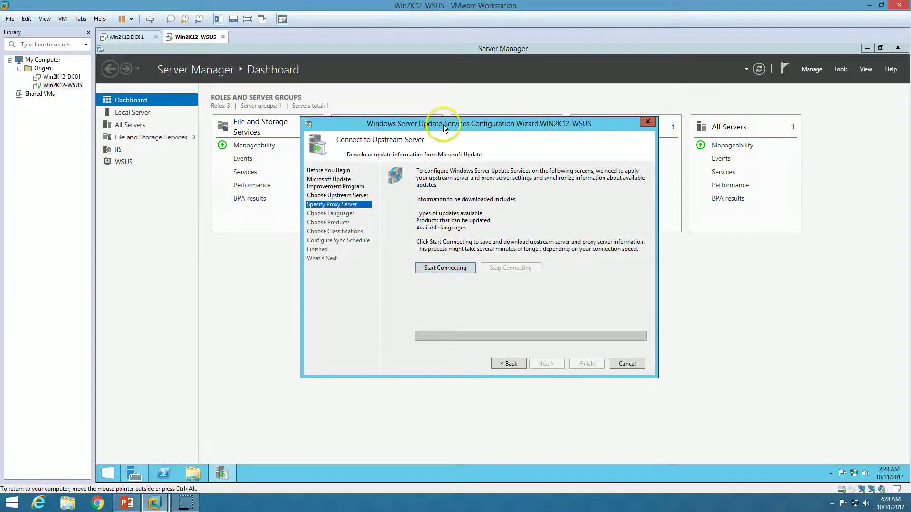
- Start connecting to Microsoft Update to download upstream server information
click(442, 269)
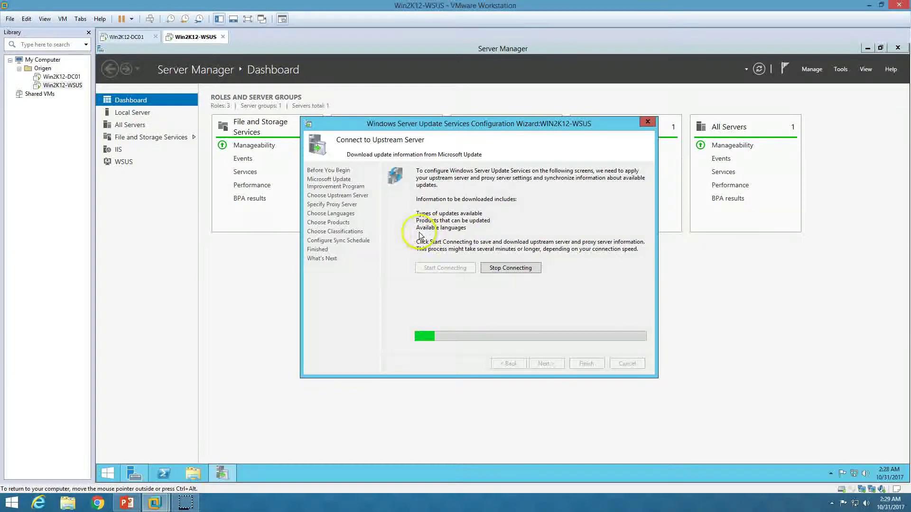
drag(511, 125, 517, 133)
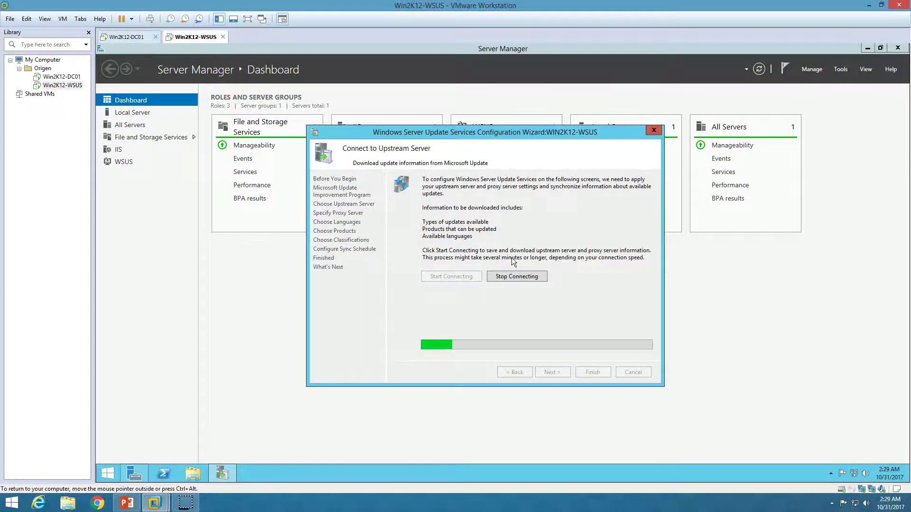
drag(467, 134, 476, 109)
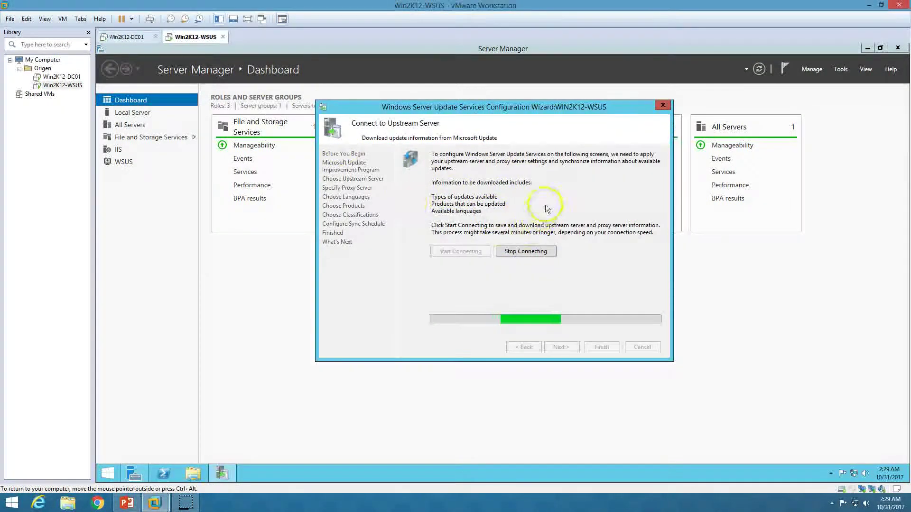
- On the Win2K12-DC01 VM, minimize Active Directory Users and Computers and launch Group Policy Management
click(135, 42)
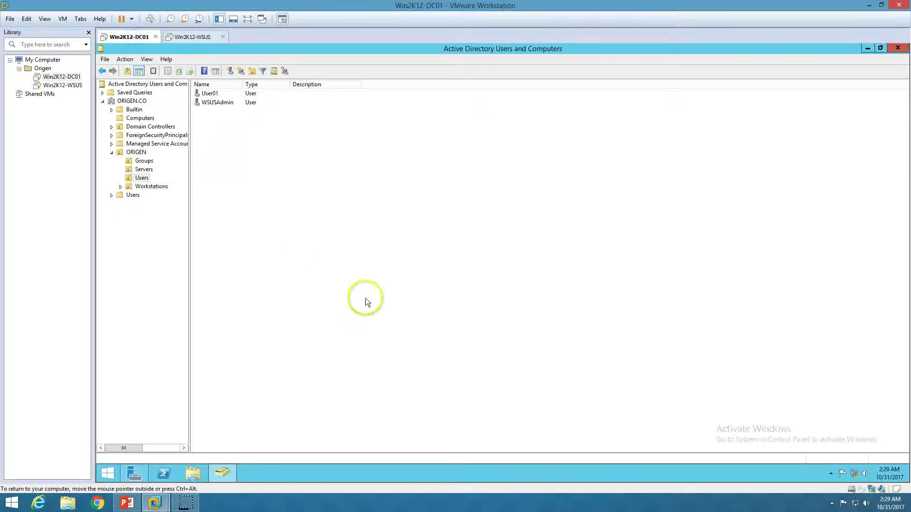
click(869, 48)
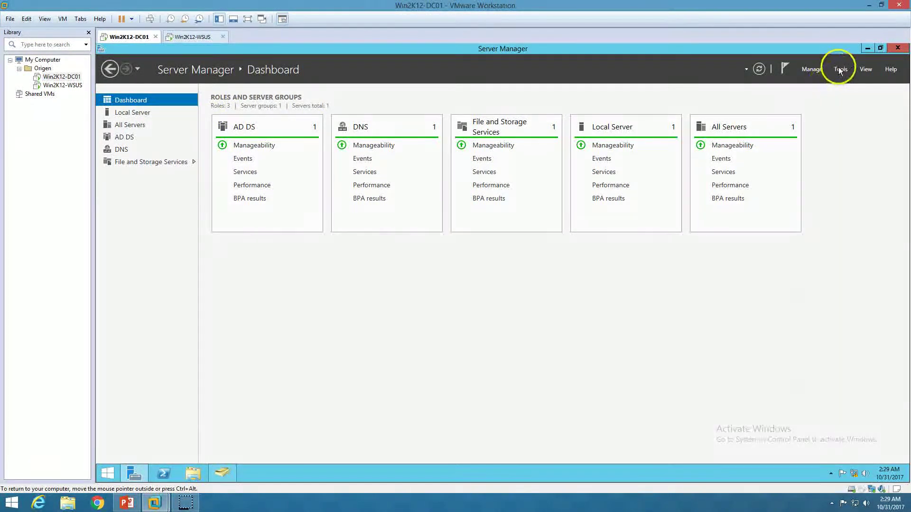
click(840, 68)
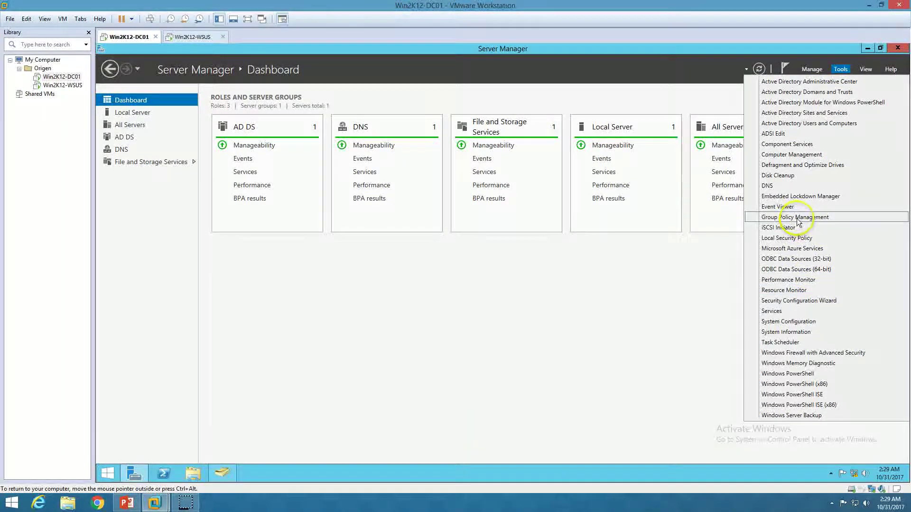
click(796, 218)
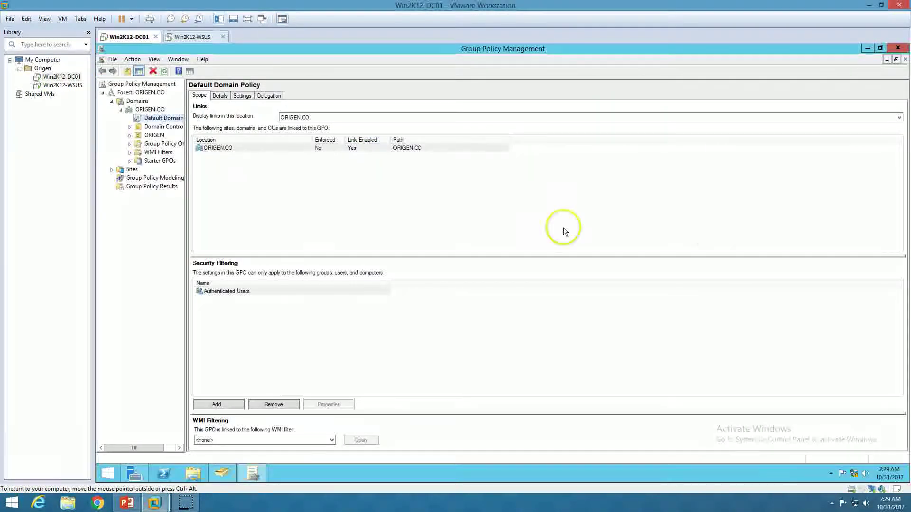
- Create and link a GPO named WSUS on the ORIGEN.CO domain, then select it
right_click(150, 114)
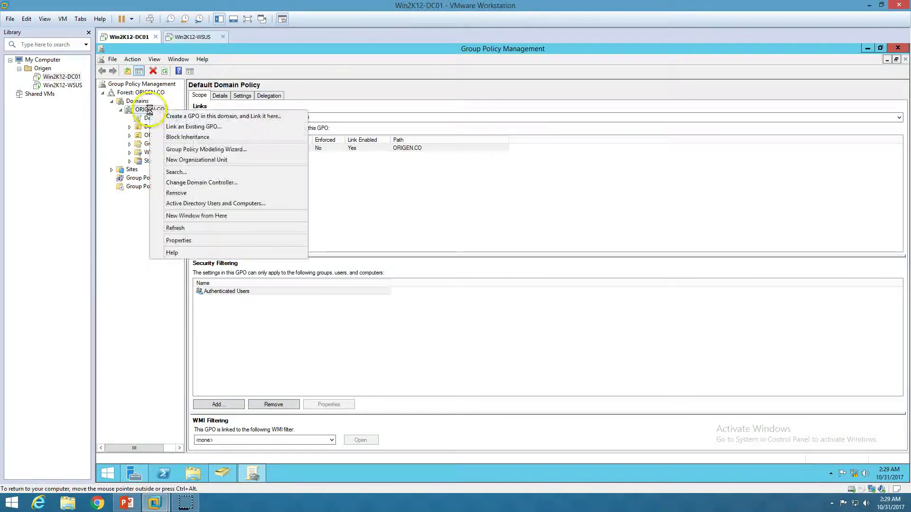
click(185, 118)
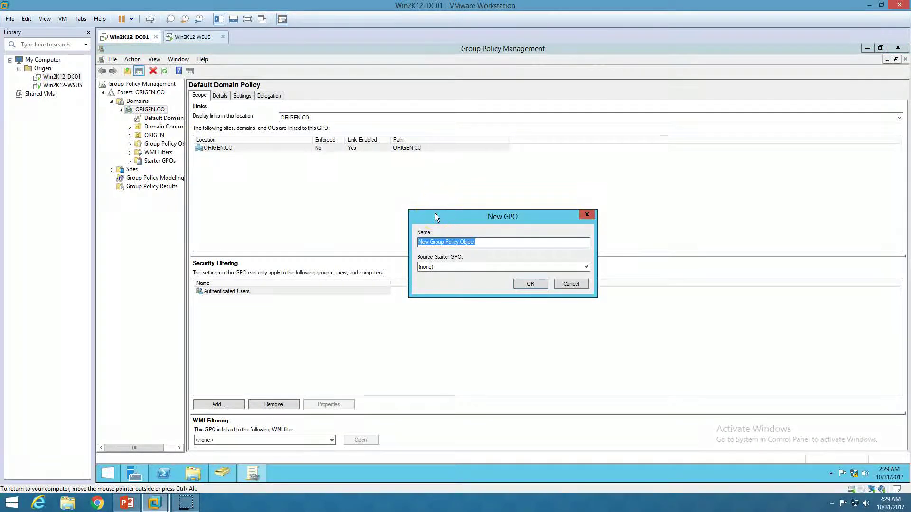
text(WUSU)
key(BackSpace)
key(BackSpace)
key(BackSpace)
text(SUS)
key(Return)
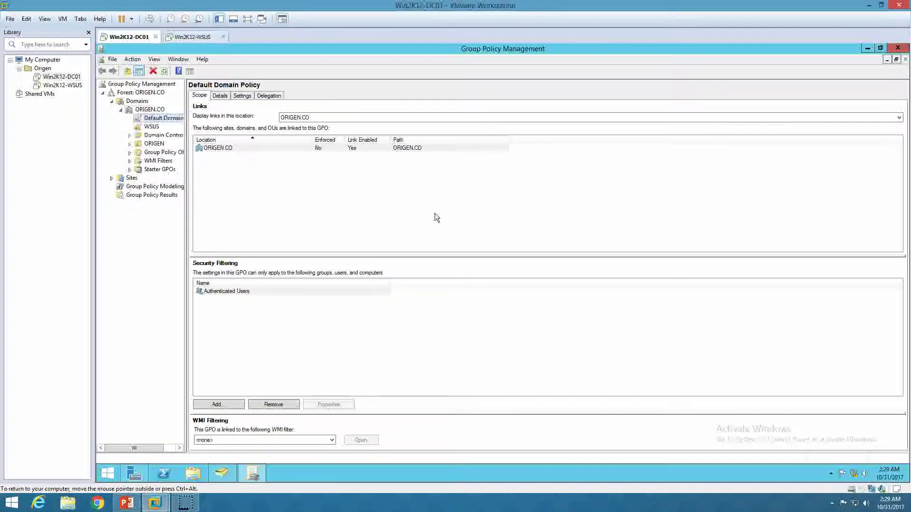
click(153, 127)
- Edit the WSUS GPO and expand Computer Configuration > Policies > Administrative Templates > Windows Components
right_click(159, 128)
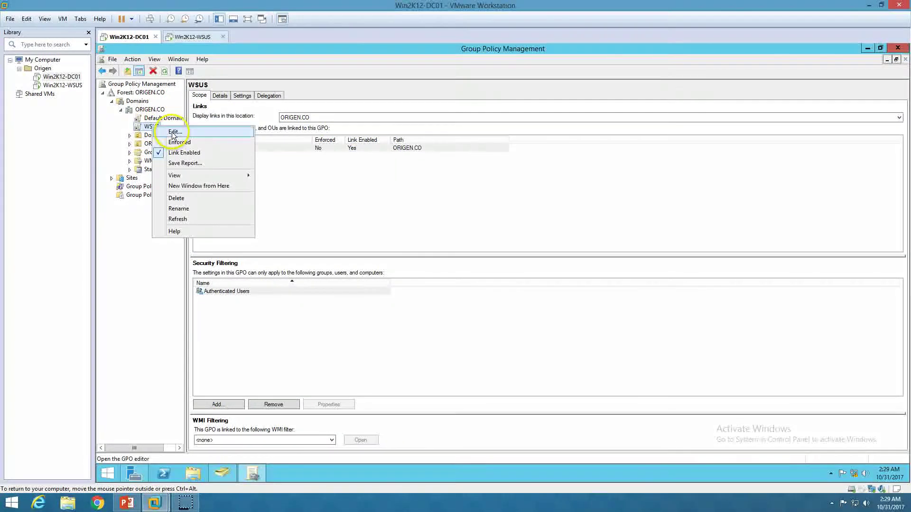
click(190, 135)
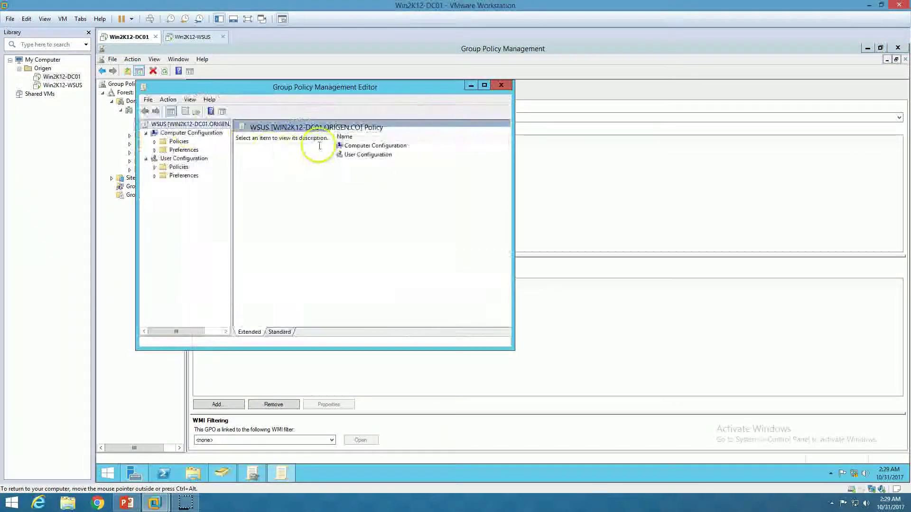
click(185, 133)
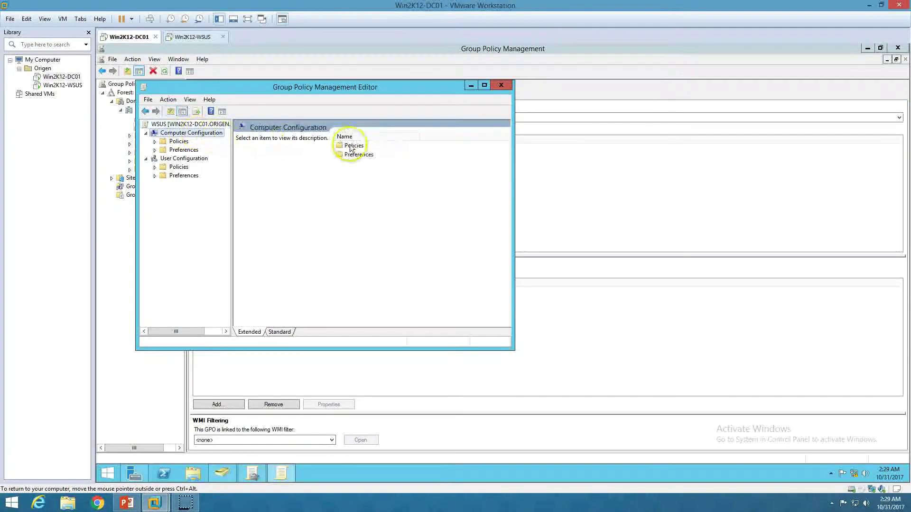
double_click(175, 142)
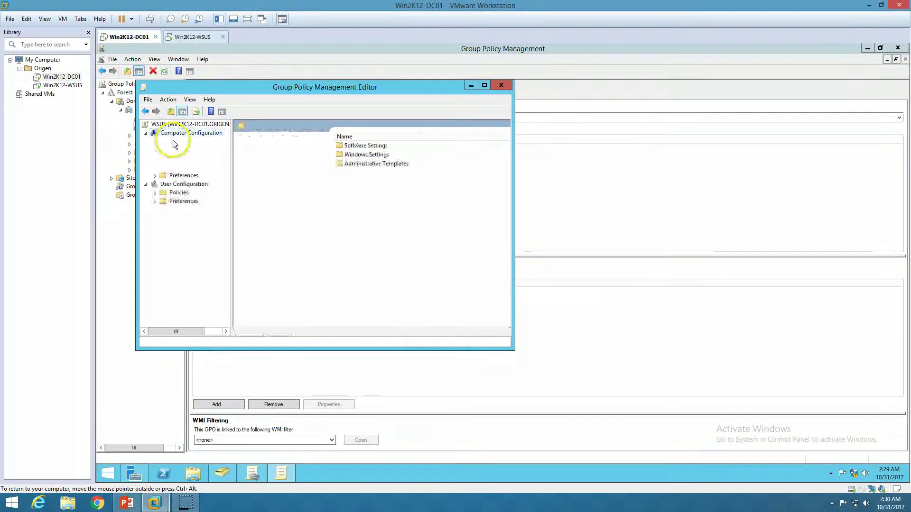
double_click(196, 169)
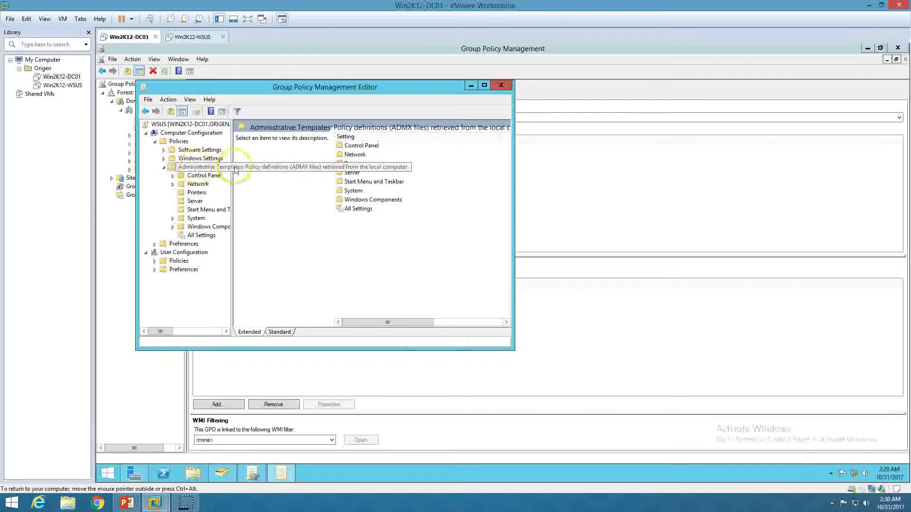
double_click(362, 203)
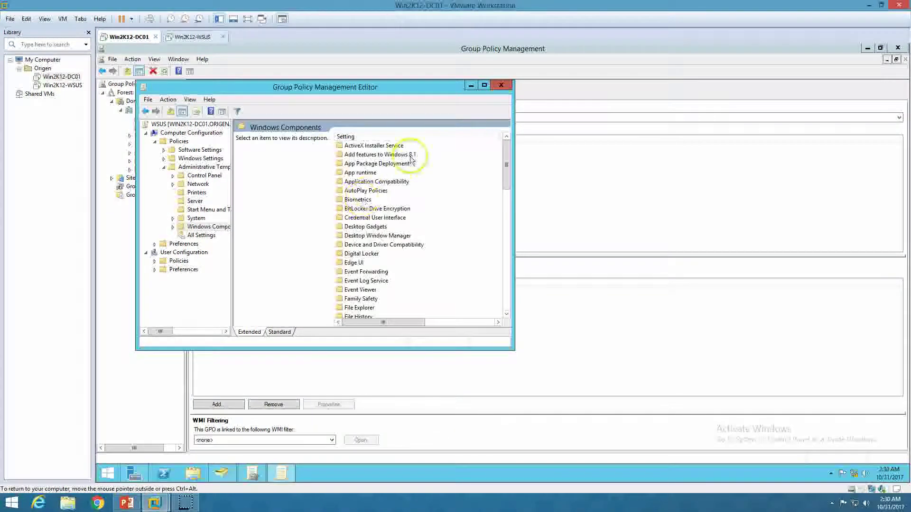
- Maximize the editor and open the Windows Update folder of policies
click(484, 86)
click(341, 239)
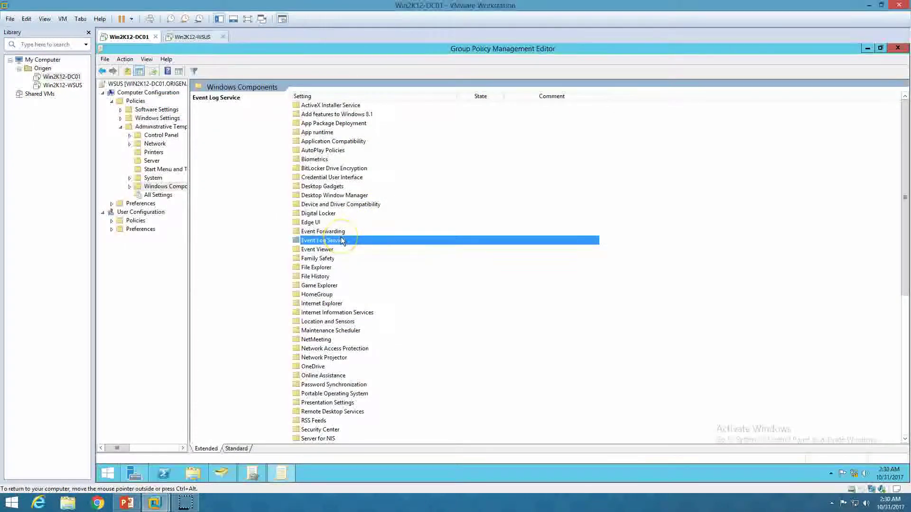
key(w)
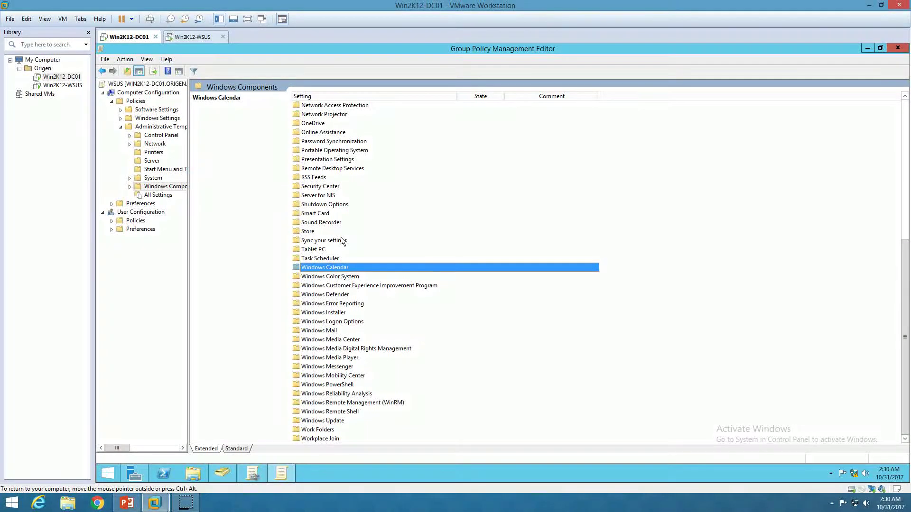
click(346, 422)
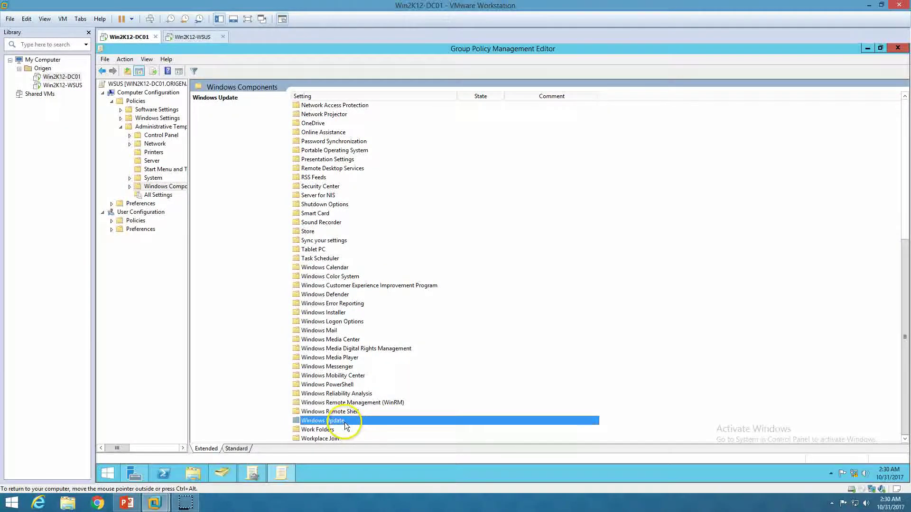
double_click(345, 422)
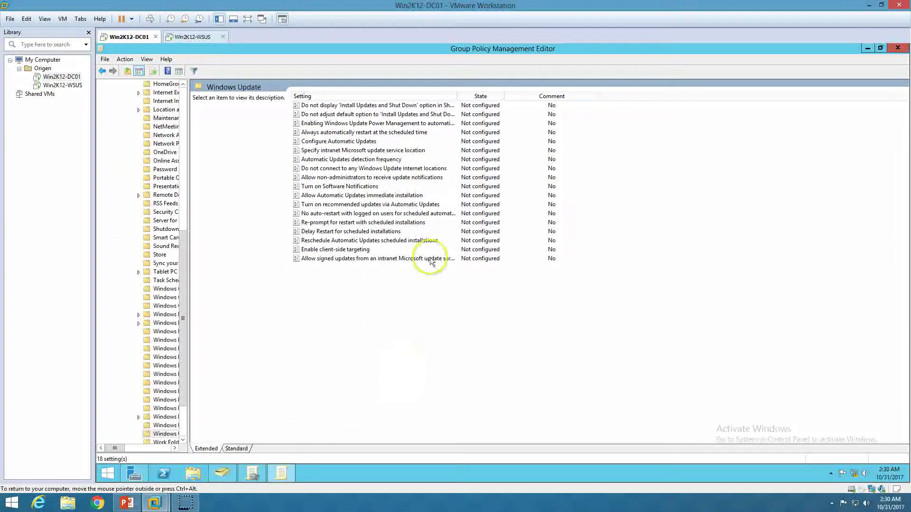
- Widen the Setting column, check WSUS sync progress, and open 'Specify intranet Microsoft update service location'
drag(457, 96, 532, 96)
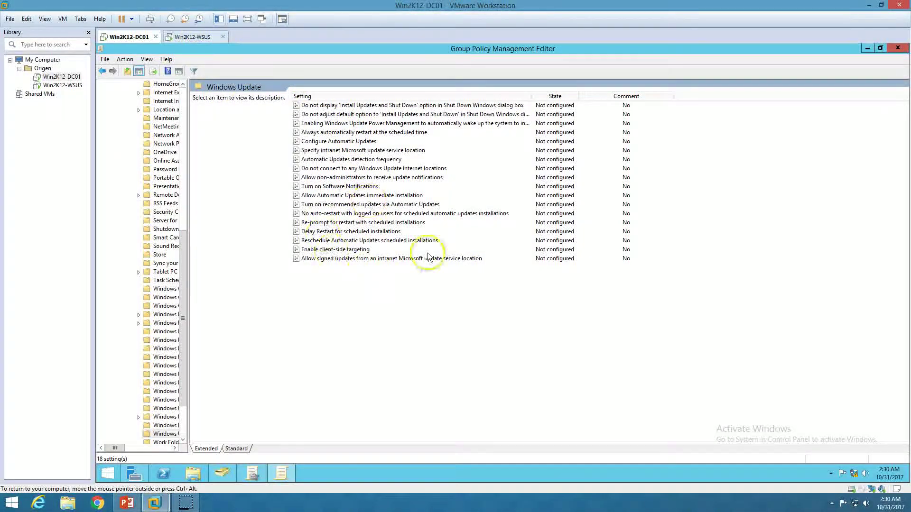
click(199, 36)
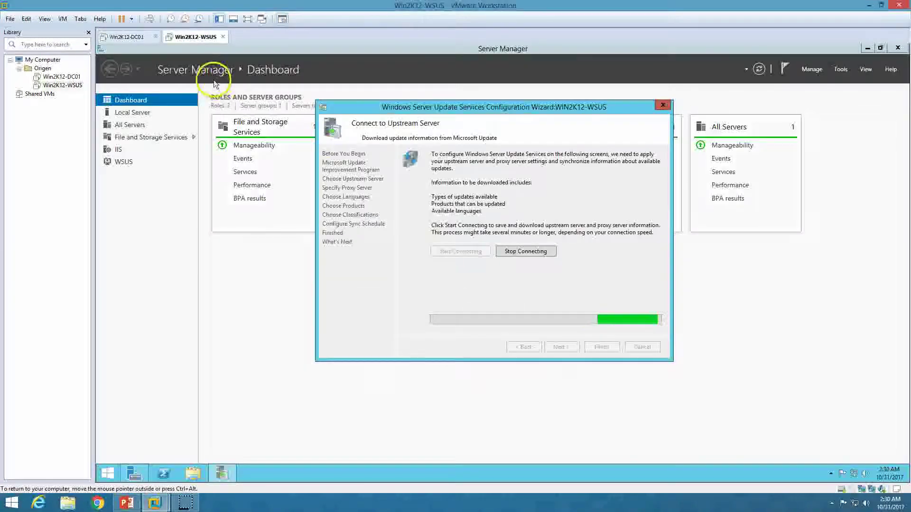
click(147, 40)
click(380, 231)
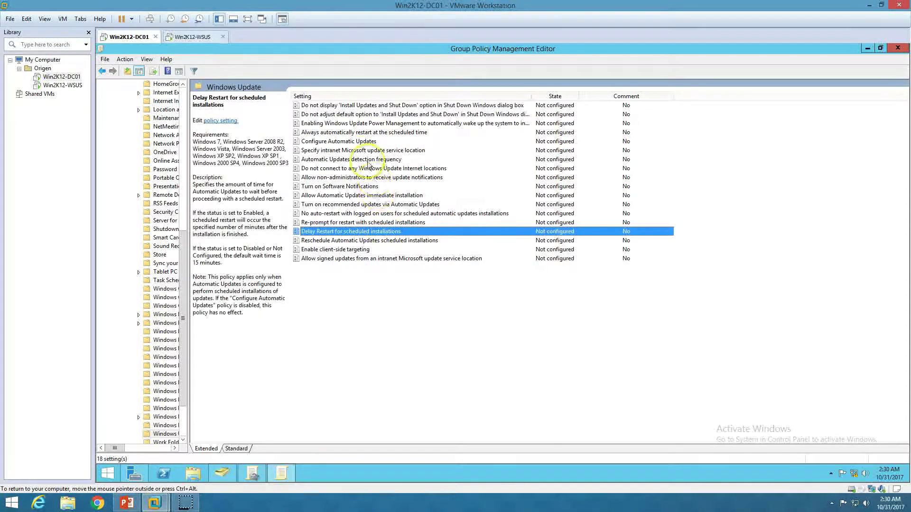
click(358, 151)
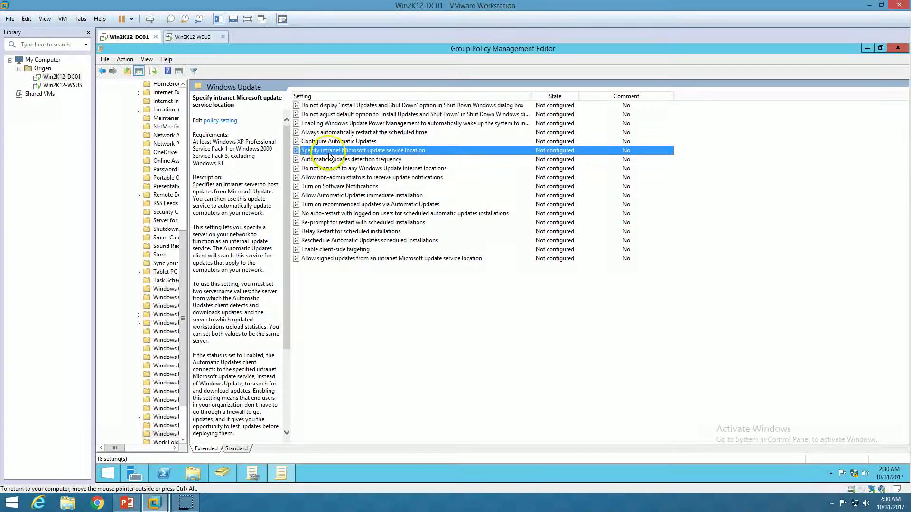
double_click(404, 151)
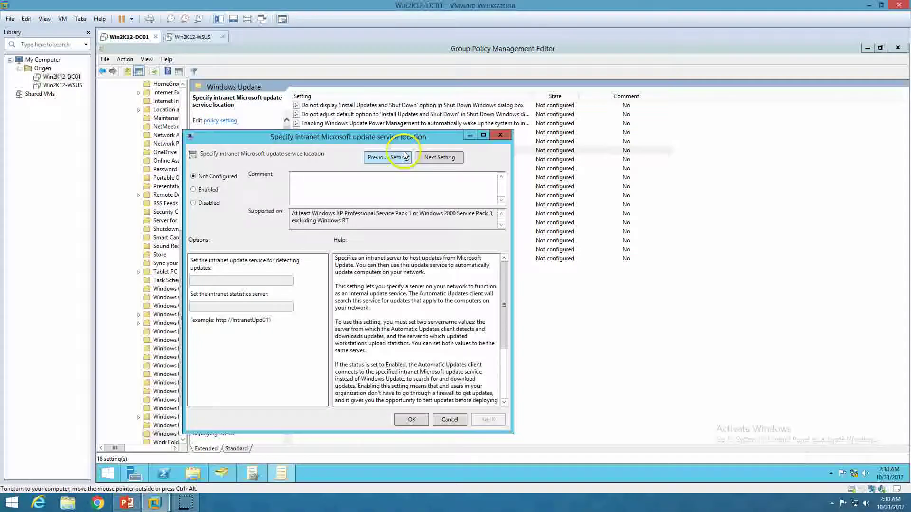
click(201, 192)
click(217, 282)
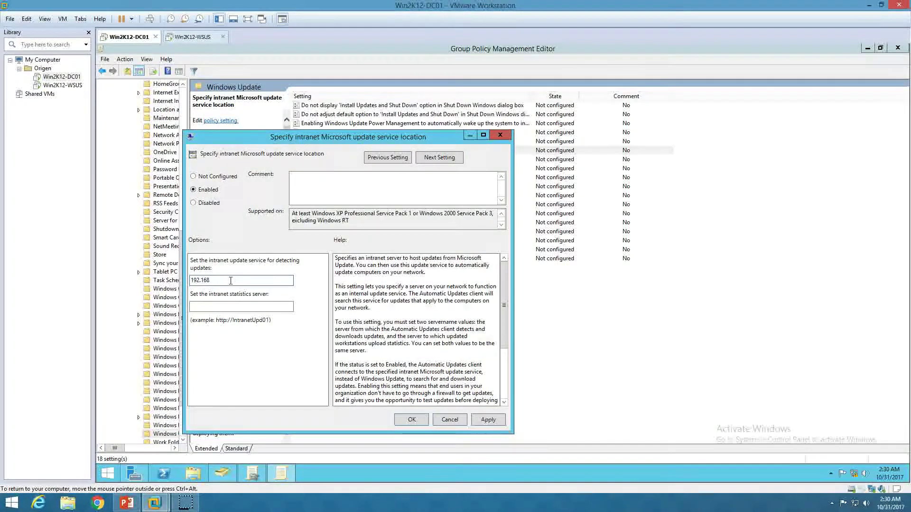
text(1.253)
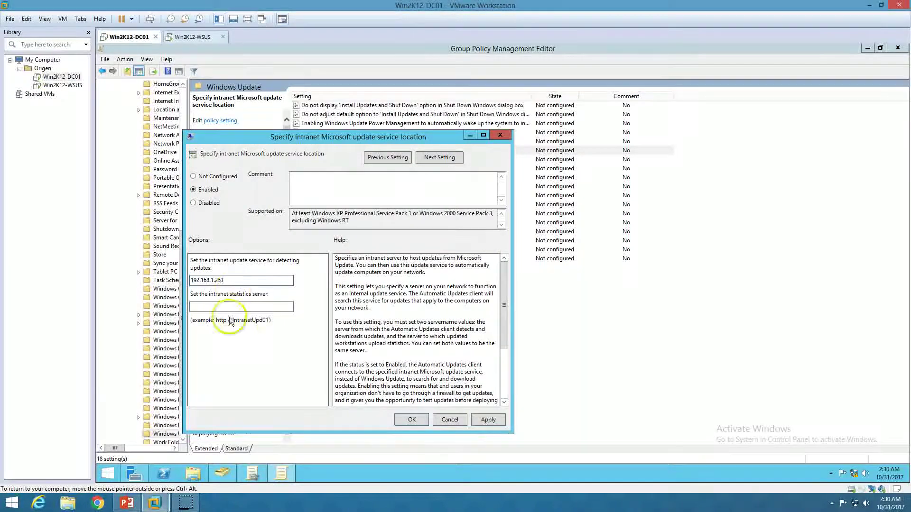
scroll(428, 311, down, 3)
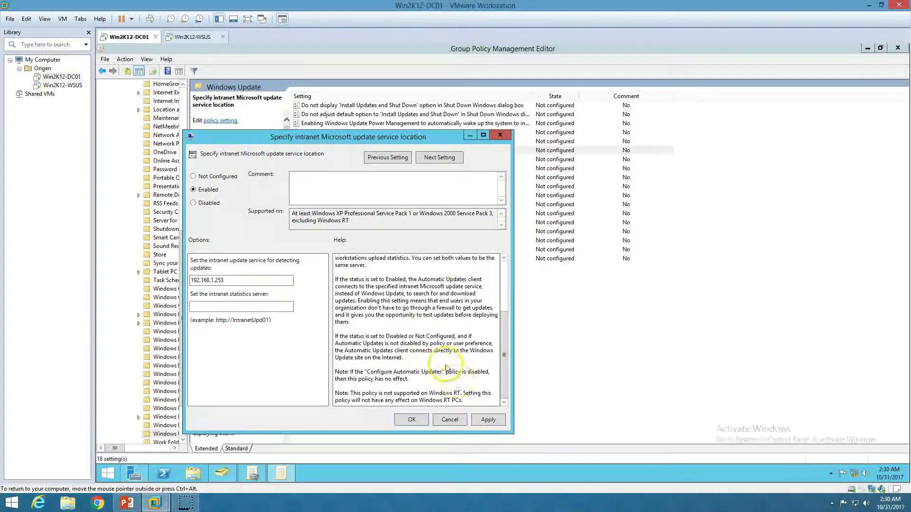
scroll(431, 375, up, 3)
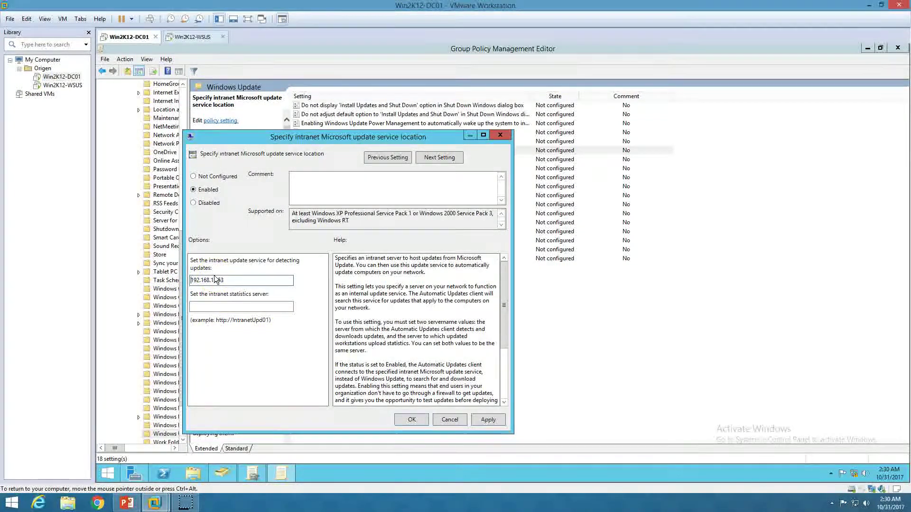
text(http)
text(s)
click(192, 37)
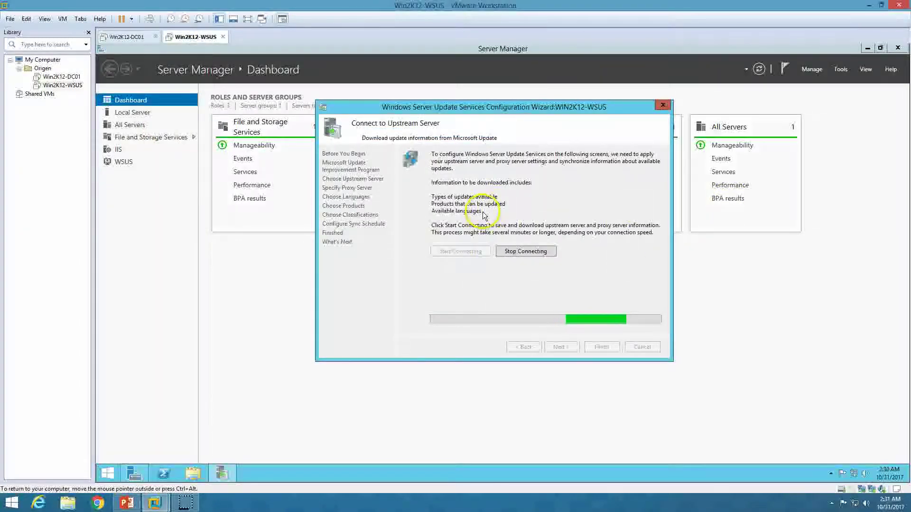
click(132, 37)
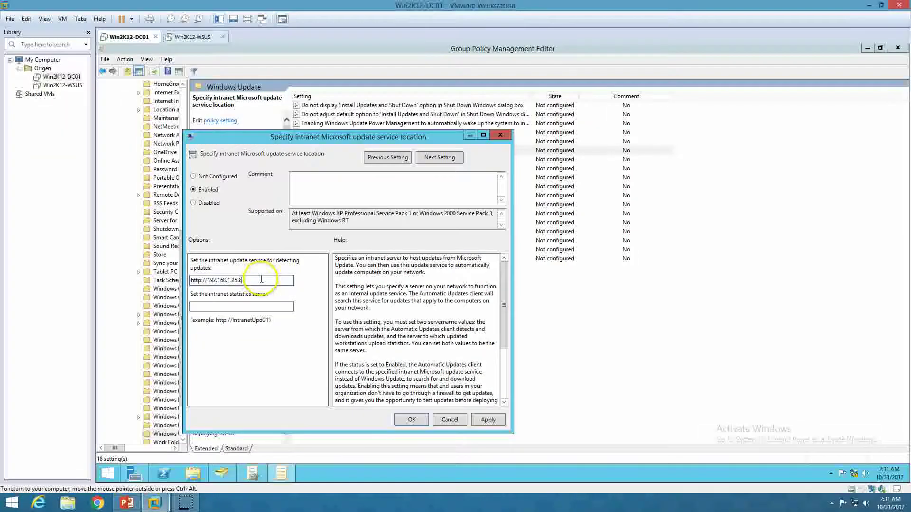
text(530)
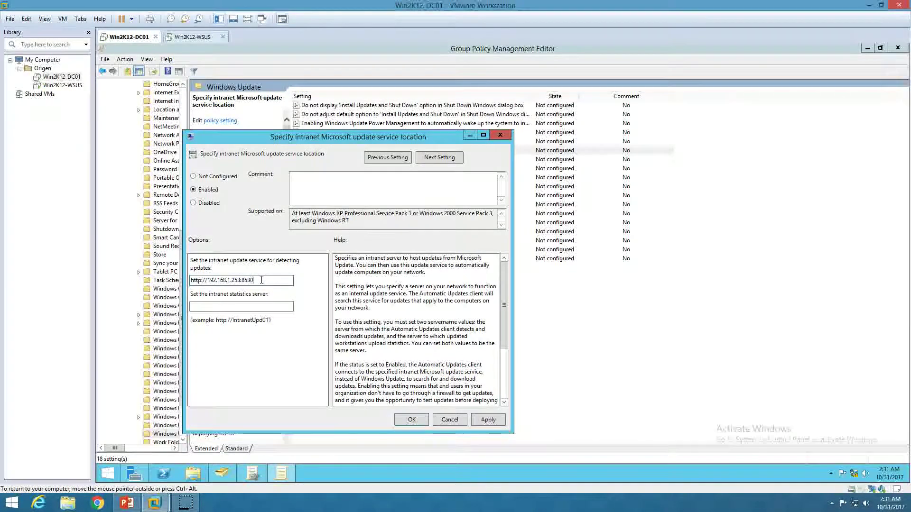
click(203, 281)
text(s)
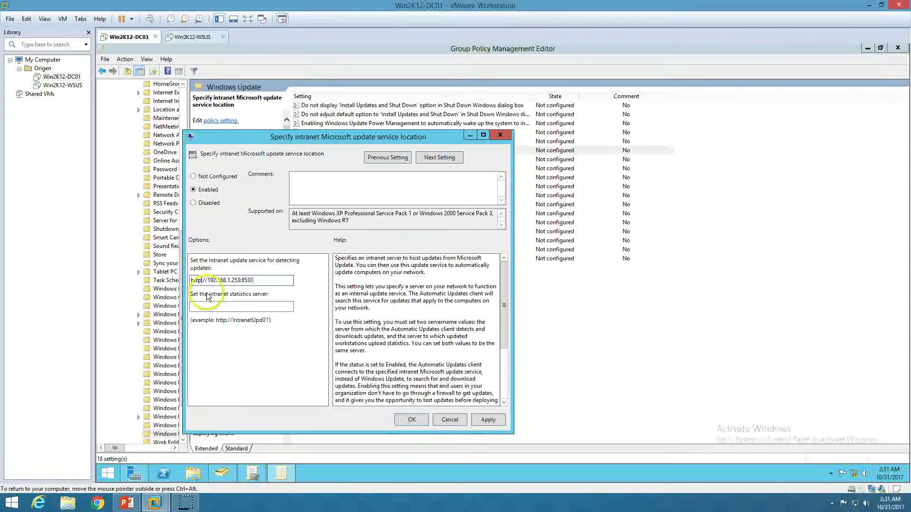
click(265, 282)
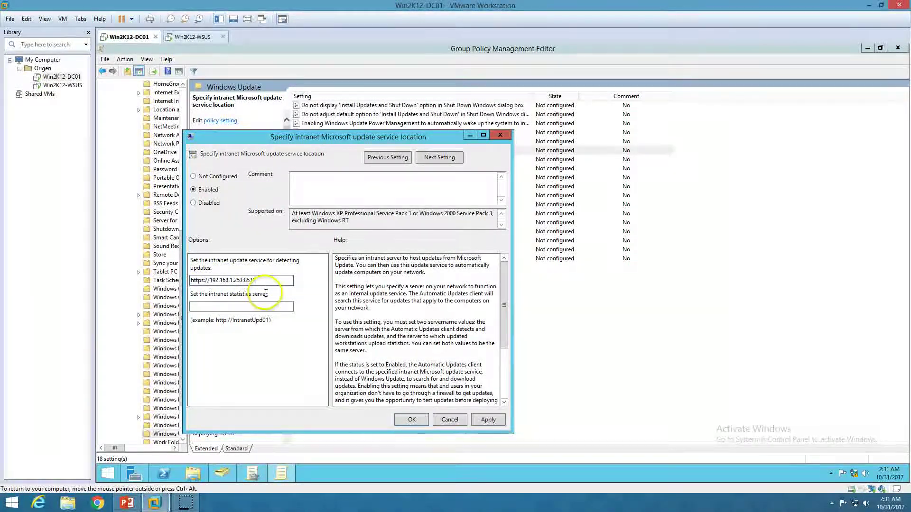
- Copy the same address into the statistics server field, then apply and close
drag(280, 281, 166, 284)
key(ctrl+c)
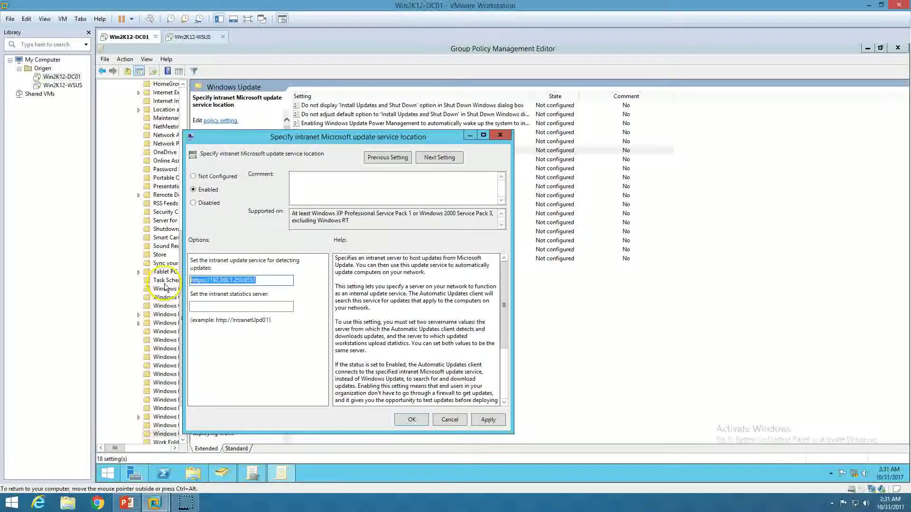
click(222, 307)
key(ctrl+v)
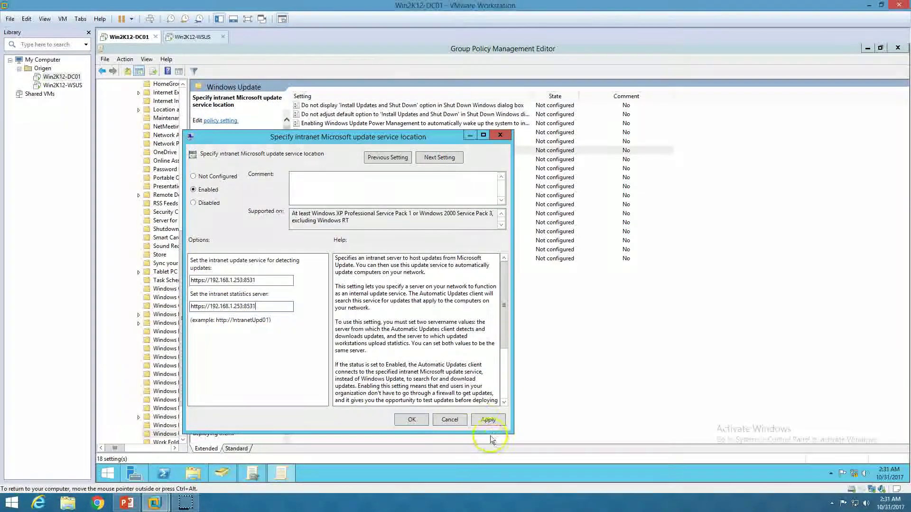
click(485, 419)
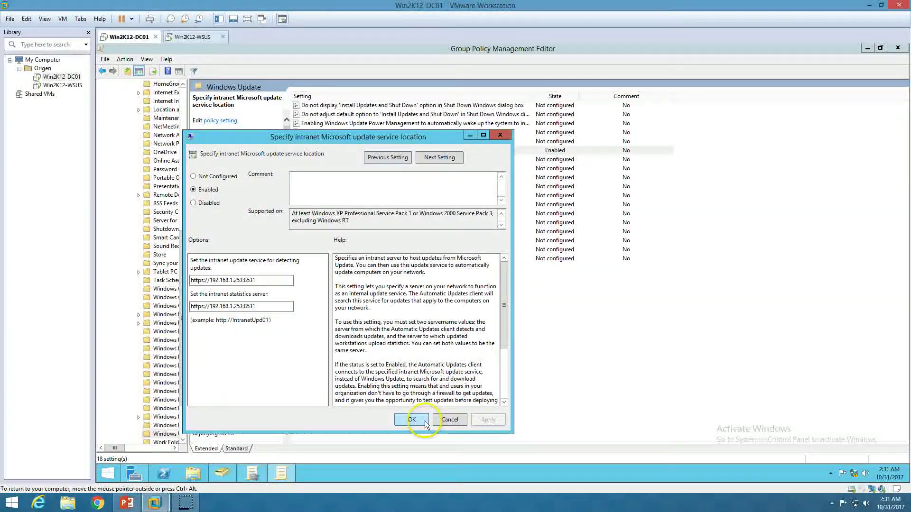
click(438, 421)
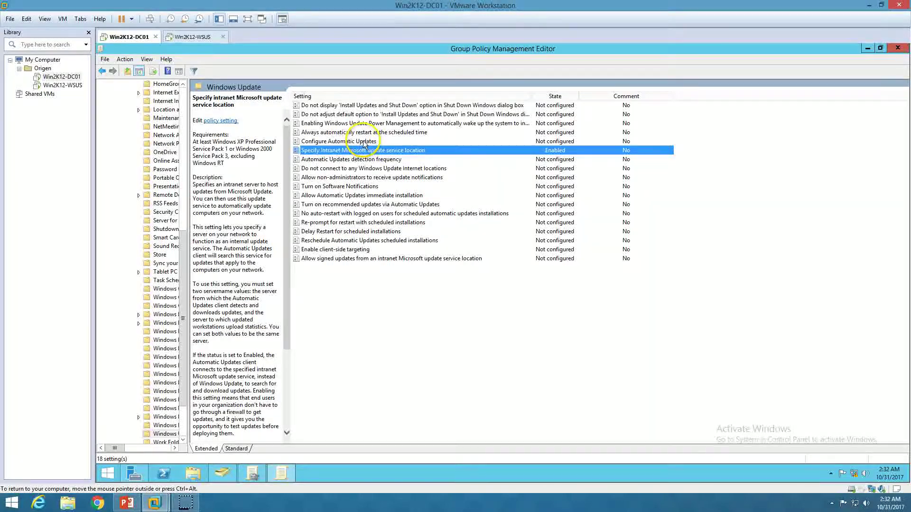
- Enable Configure Automatic Updates with option 4 - Auto download and schedule the install
double_click(364, 142)
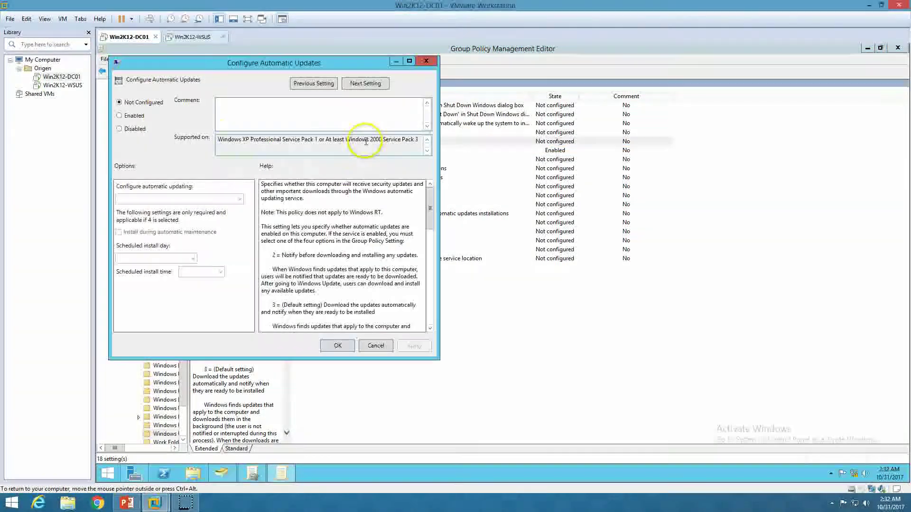
drag(305, 63, 405, 86)
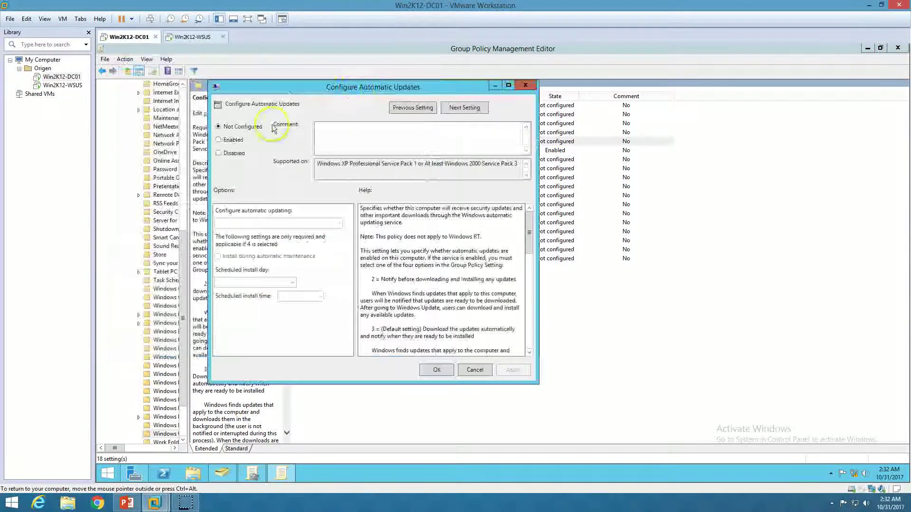
click(241, 144)
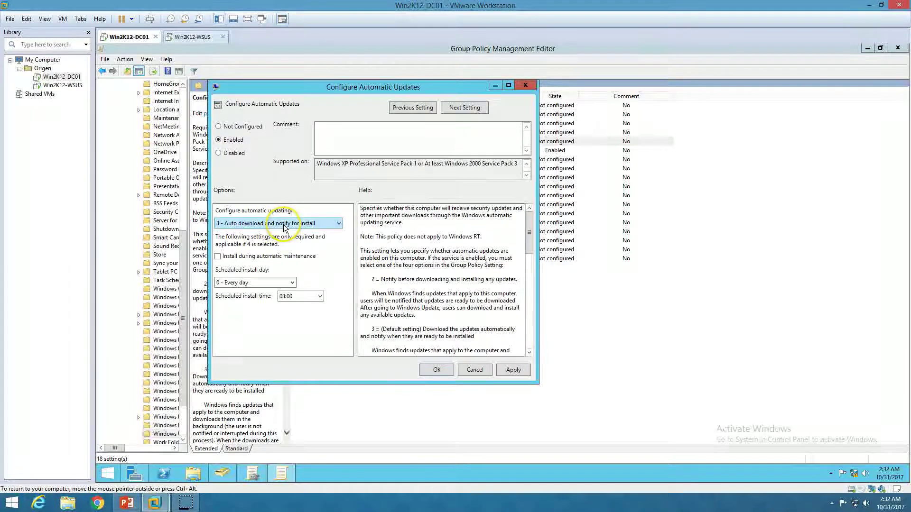
click(285, 225)
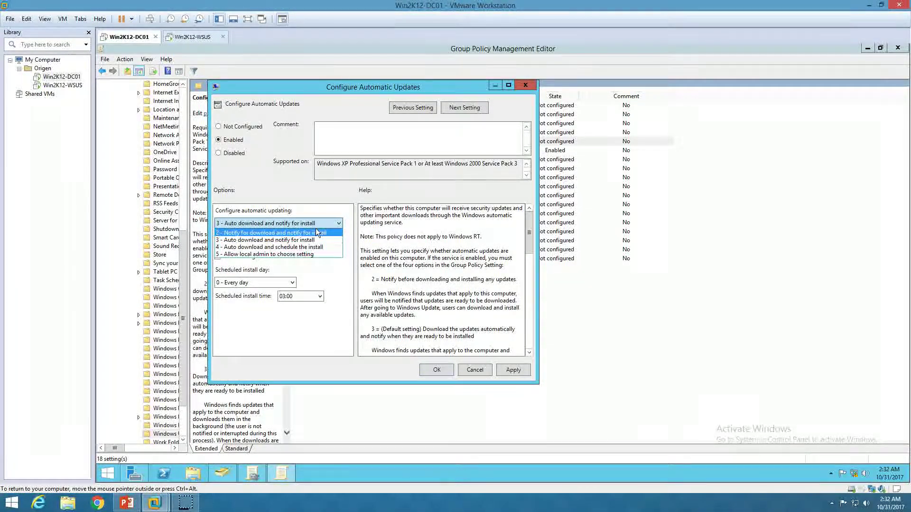
click(285, 255)
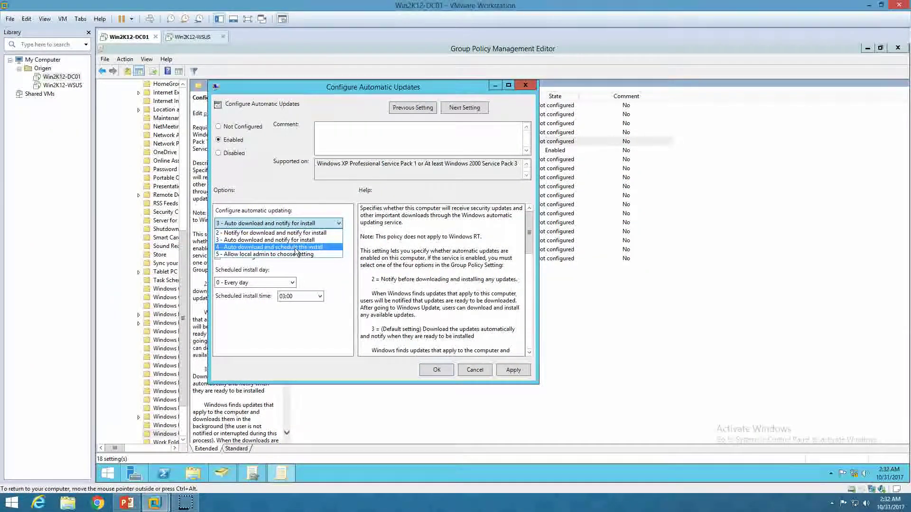
click(295, 247)
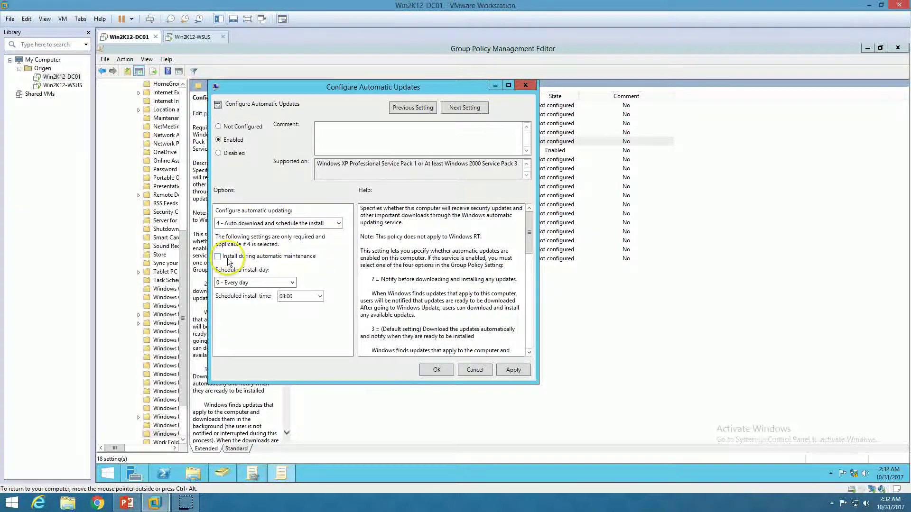
- Schedule the automatic installs for every Thursday at 12:00 and apply the policy
click(260, 283)
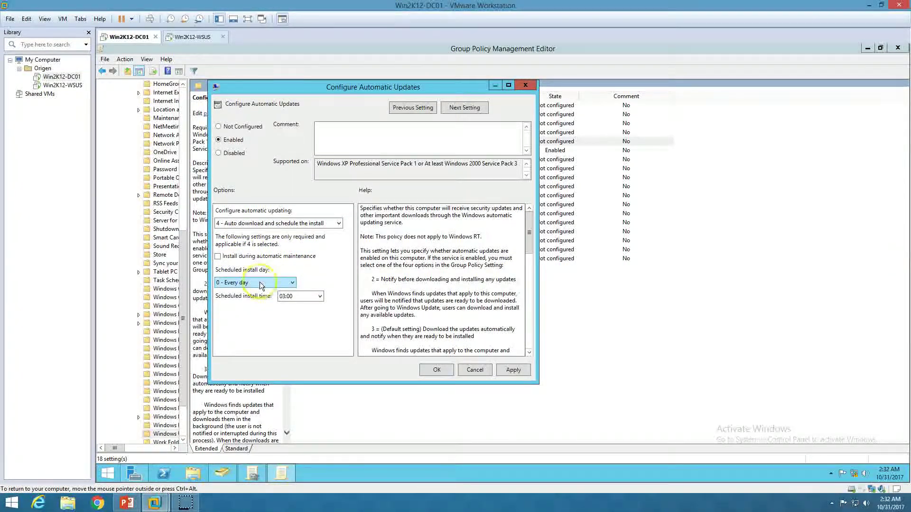
click(260, 283)
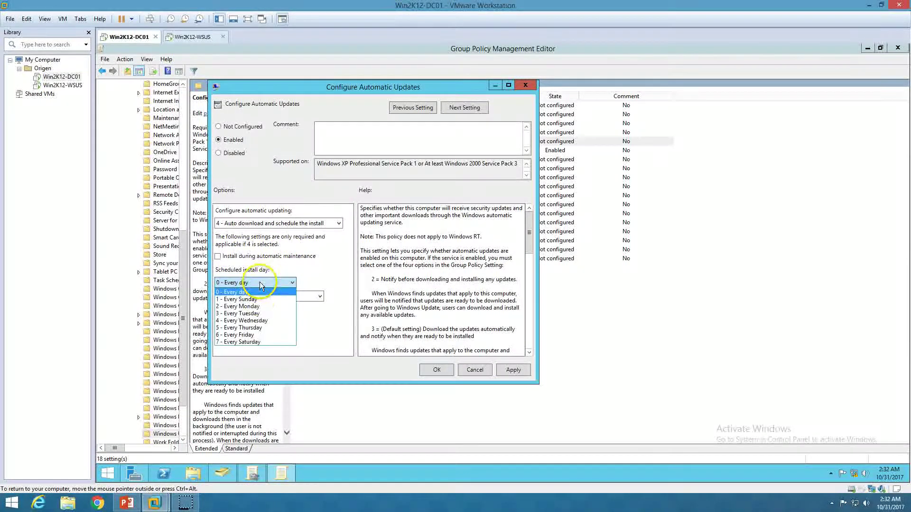
click(256, 327)
click(287, 297)
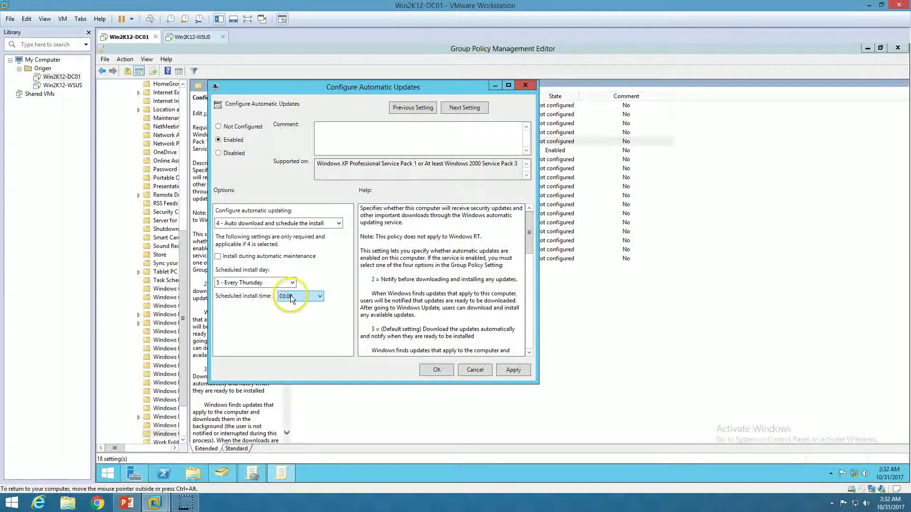
click(291, 297)
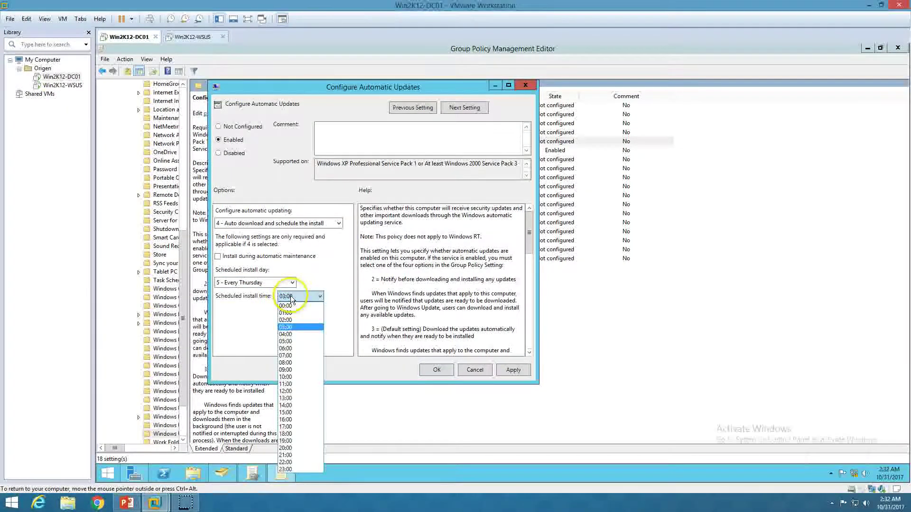
click(287, 392)
click(514, 372)
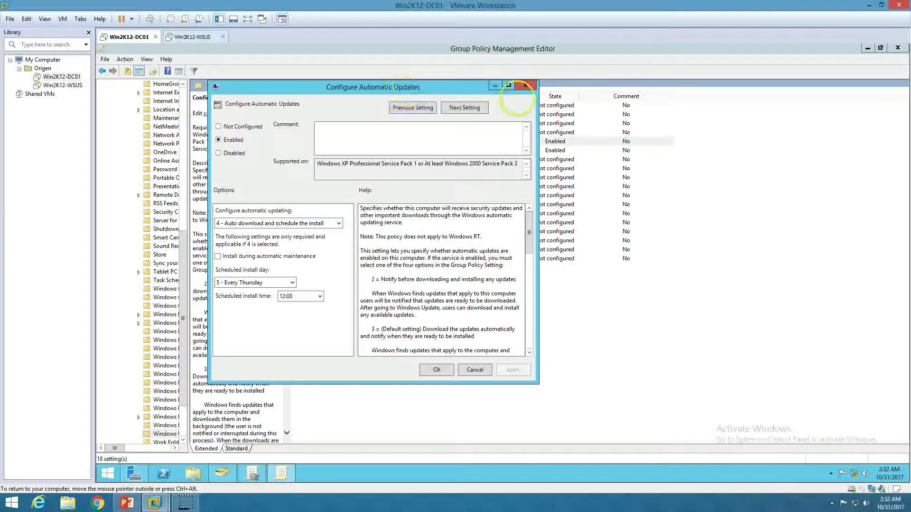
drag(403, 89, 657, 105)
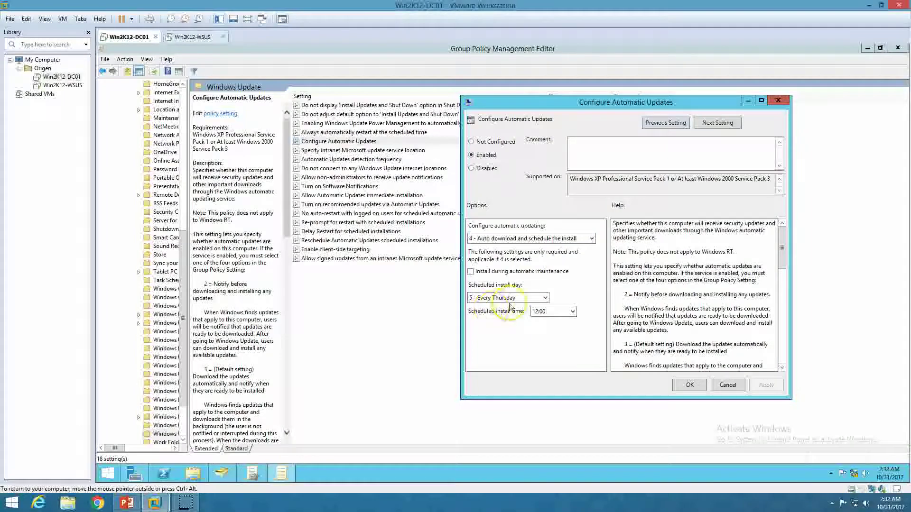
click(695, 386)
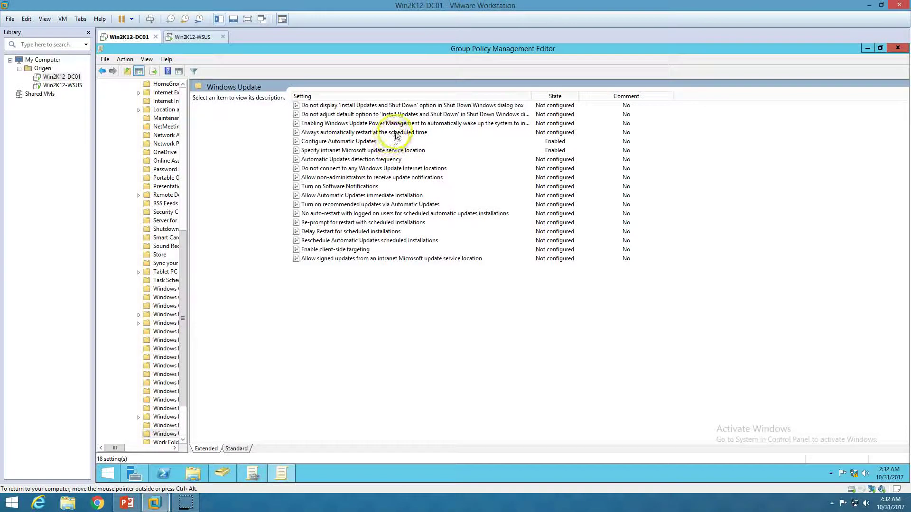
- Enable 'Always automatically restart at the scheduled time' with a 120-minute restart timer
click(319, 133)
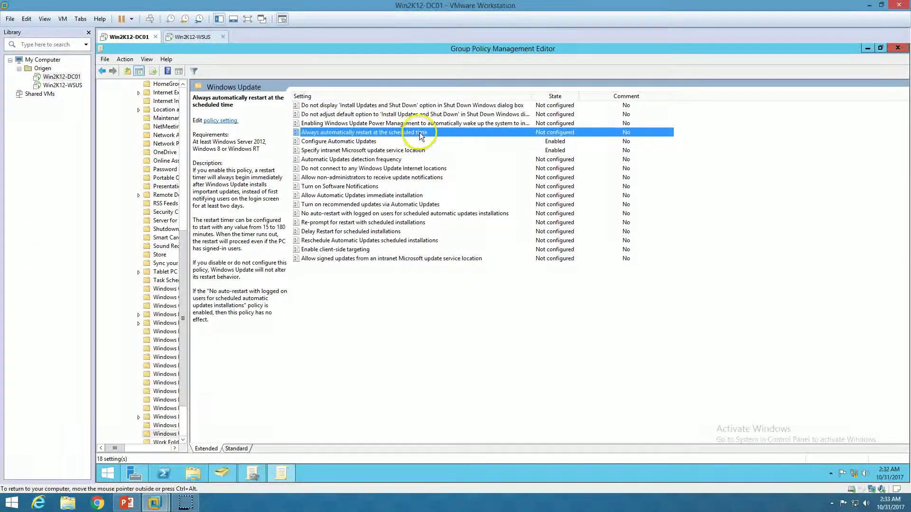
double_click(412, 135)
click(134, 116)
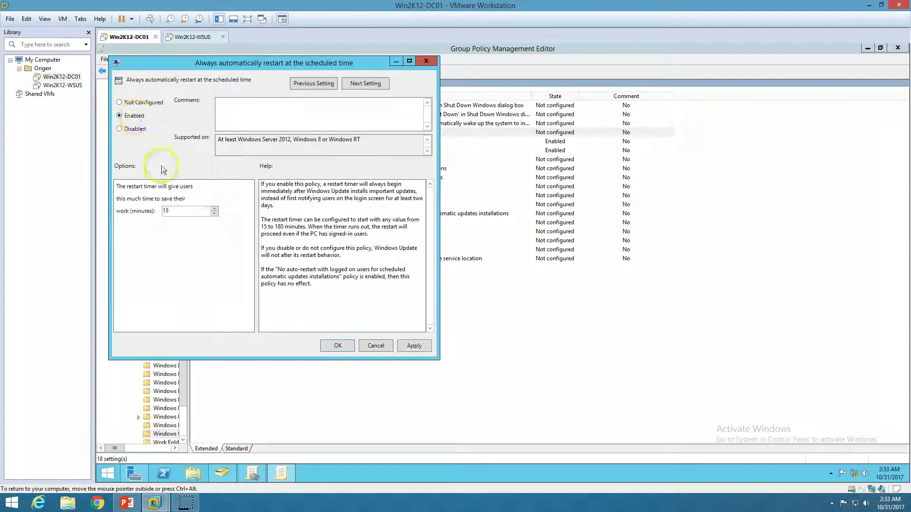
double_click(166, 210)
drag(232, 63, 356, 102)
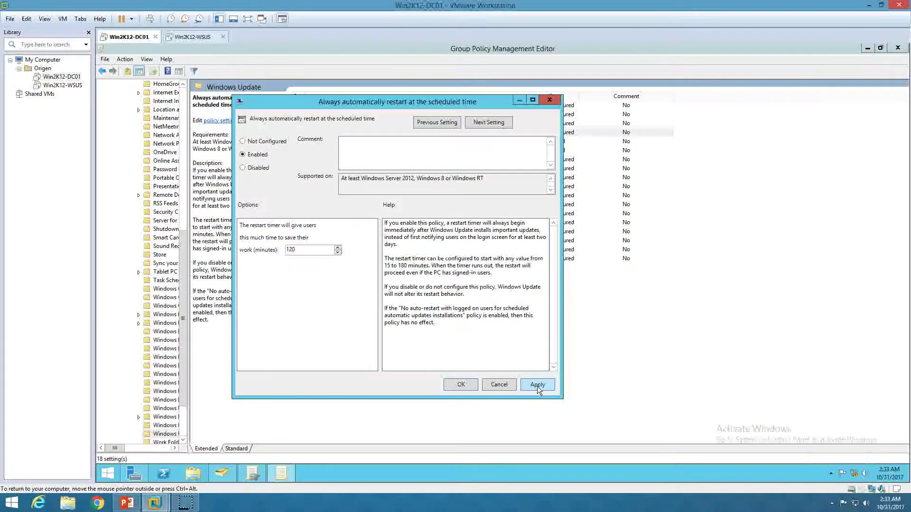
click(469, 387)
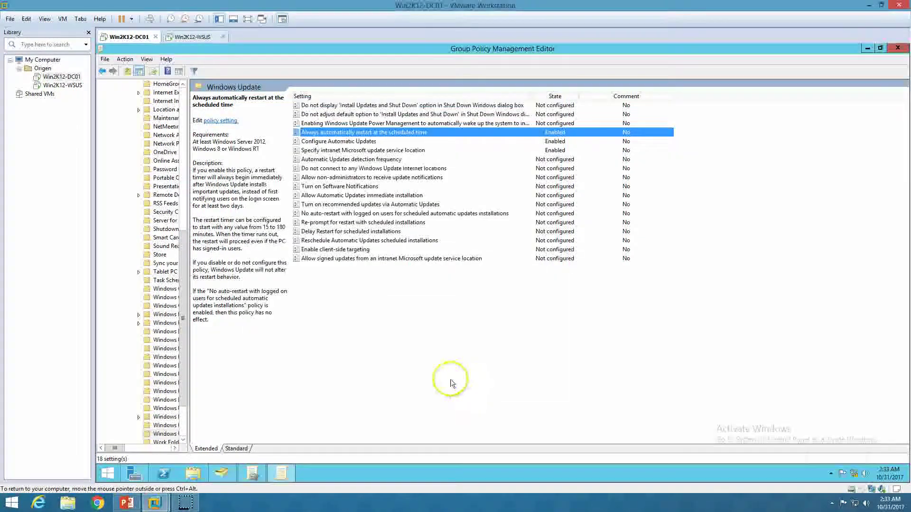
- Review the Windows Update policy descriptions, then switch to the Win2K12-WSUS virtual machine
click(427, 340)
click(369, 214)
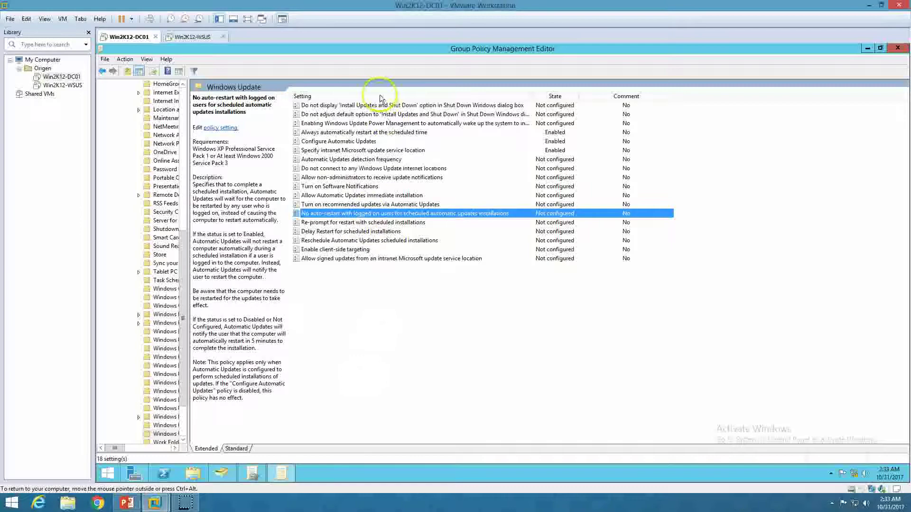
click(370, 142)
click(371, 151)
click(370, 160)
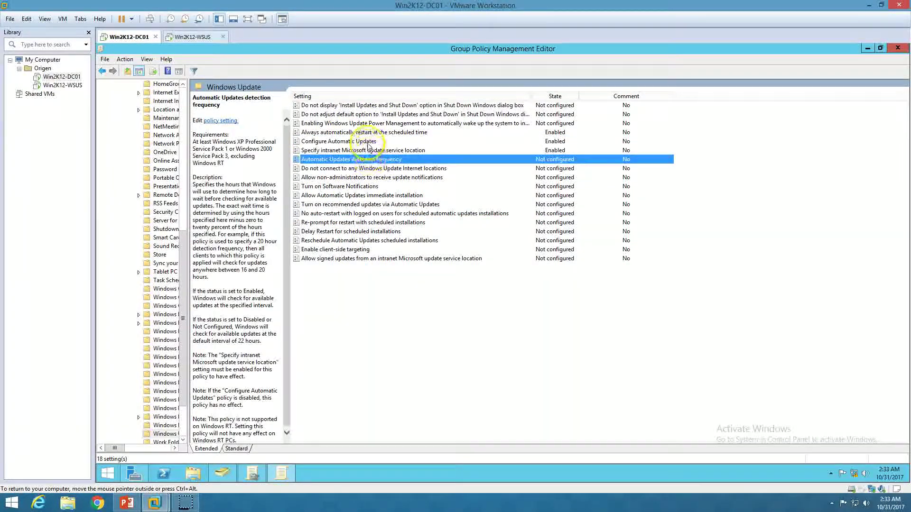
click(369, 142)
click(380, 133)
click(382, 143)
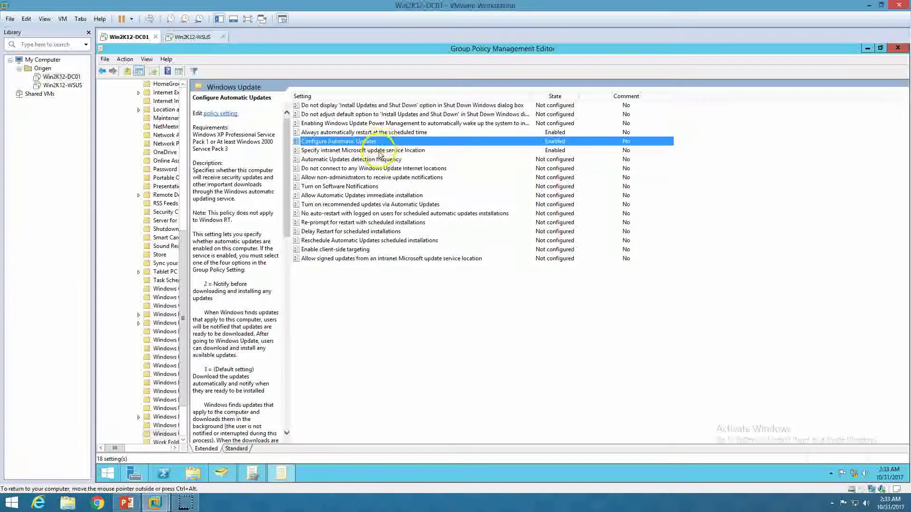
click(380, 150)
click(195, 37)
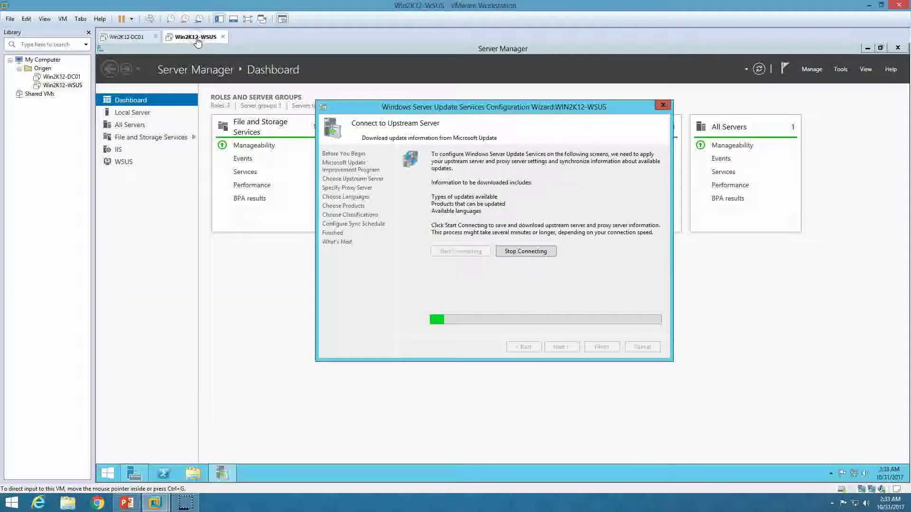
- Open a Command Prompt on the WSUS server and run gpupdate
click(142, 42)
click(195, 37)
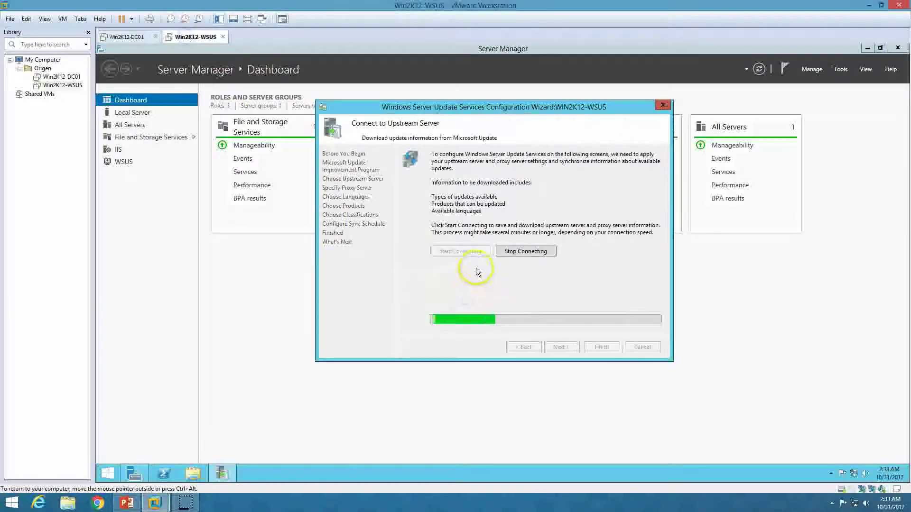
right_click(108, 472)
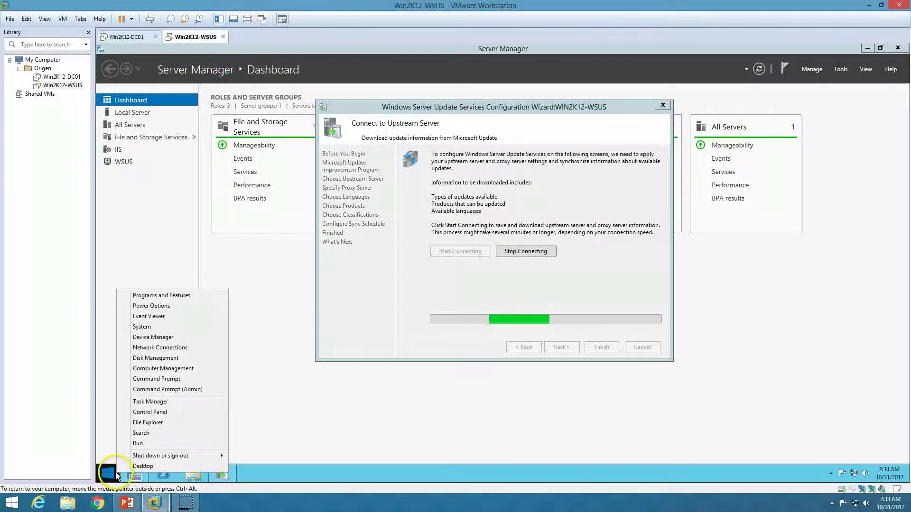
click(159, 378)
click(293, 155)
text(gp)
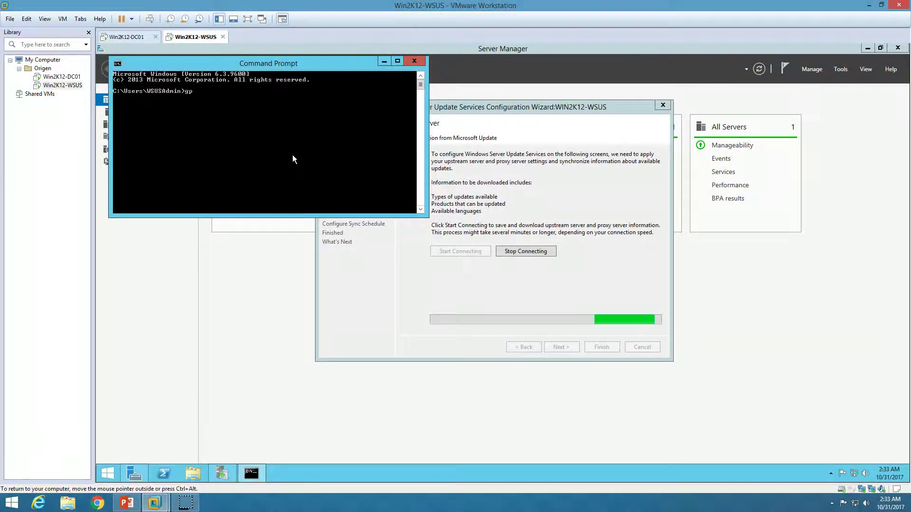
text(update)
key(Return)
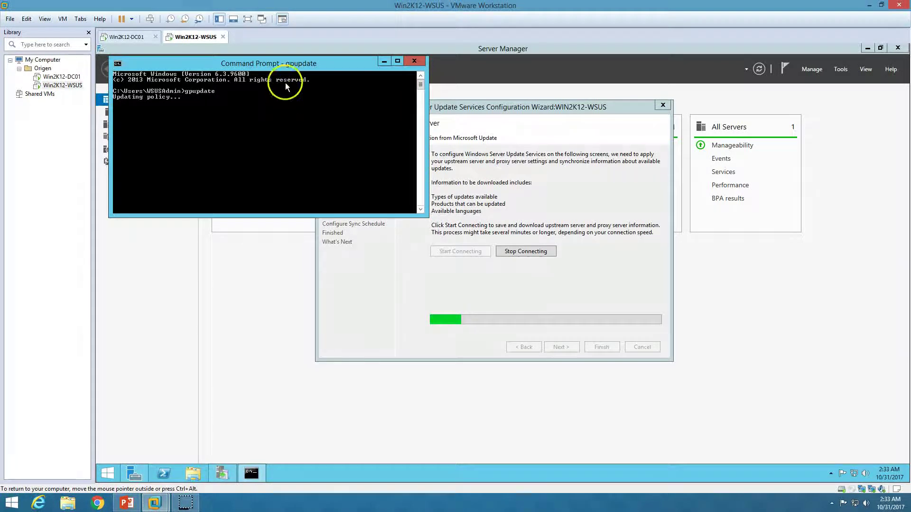
- Launch a Resultant Set of Policy report (rsop.msc) after the Group Policy refresh
drag(287, 67, 311, 274)
drag(451, 107, 534, 67)
click(293, 286)
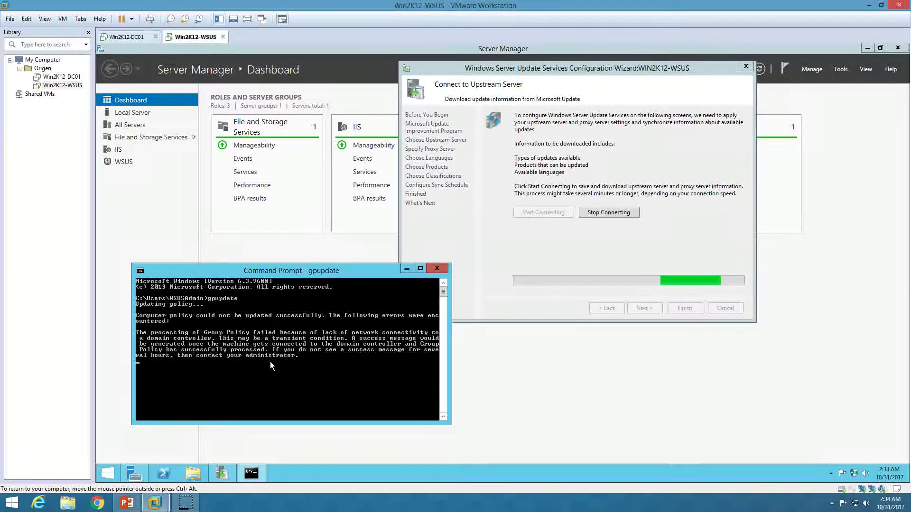
click(312, 302)
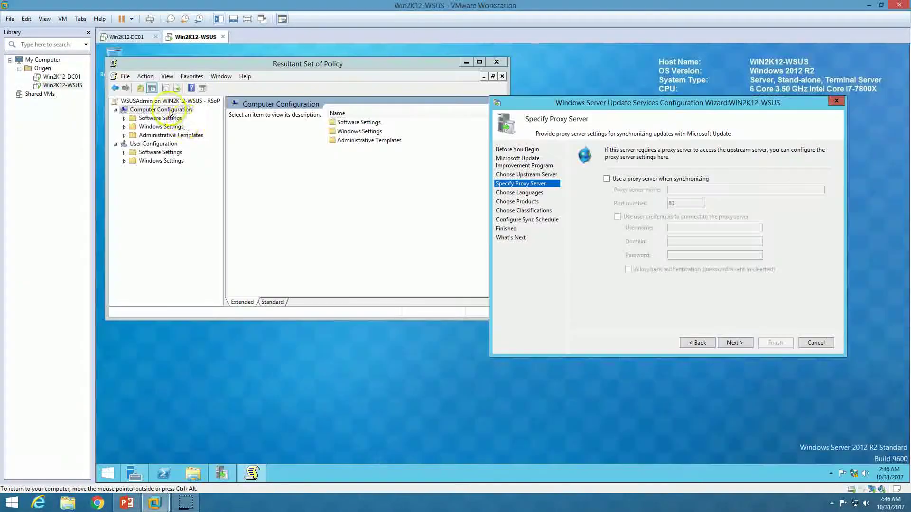
- In Computer Configuration properties, display all GPOs with filtering status and scope, confirming WSUS applied
right_click(171, 112)
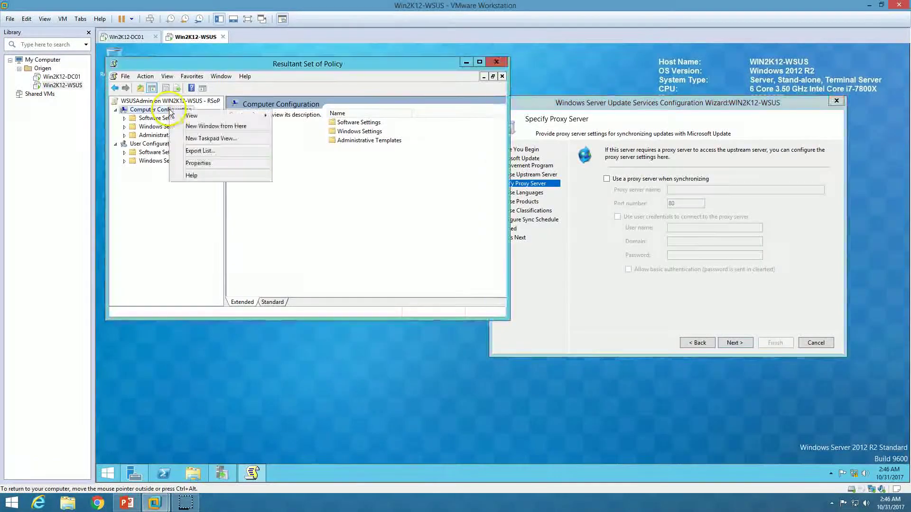
click(208, 165)
click(235, 160)
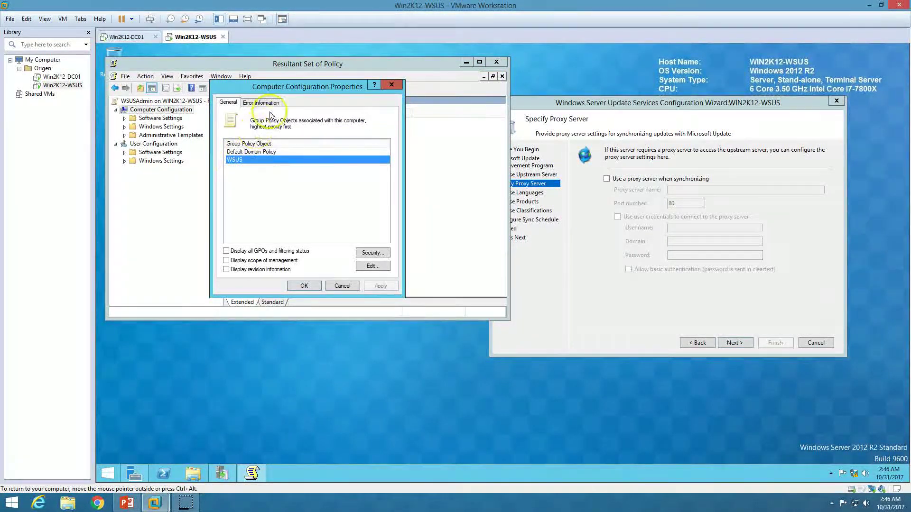
drag(289, 87, 346, 116)
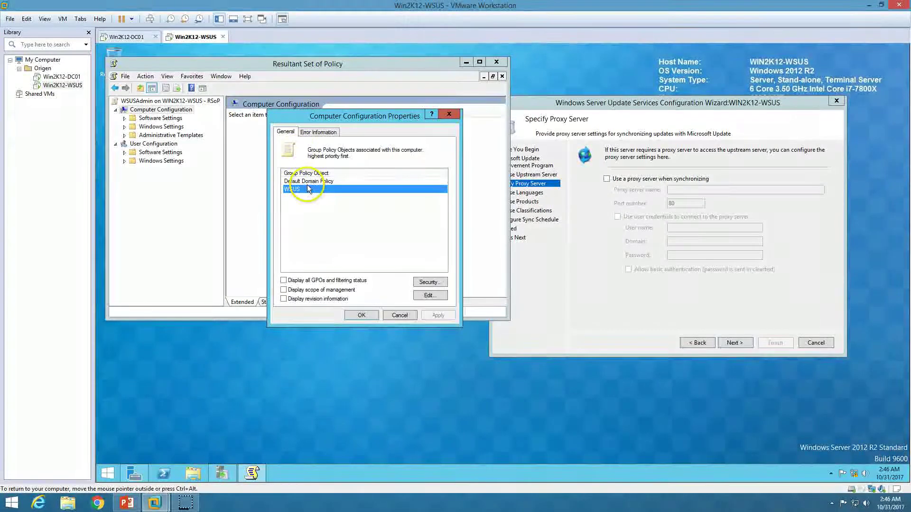
click(283, 280)
click(283, 290)
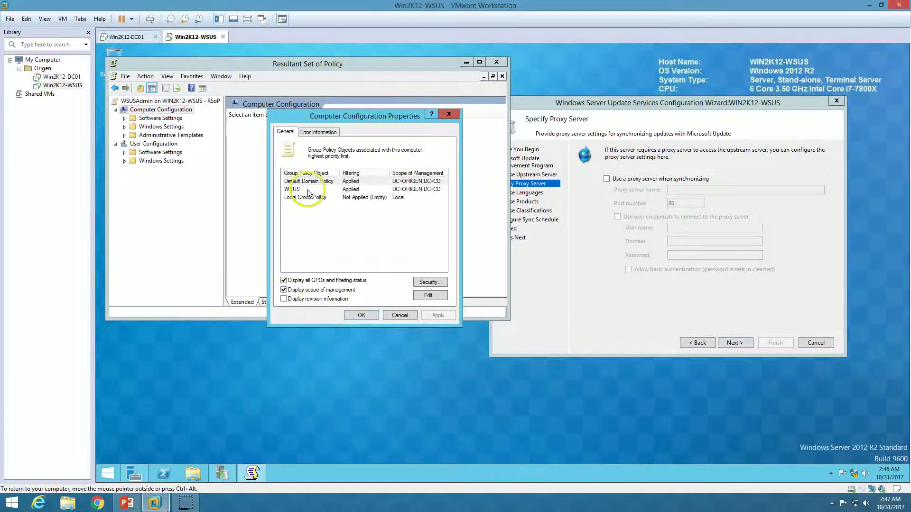
click(299, 189)
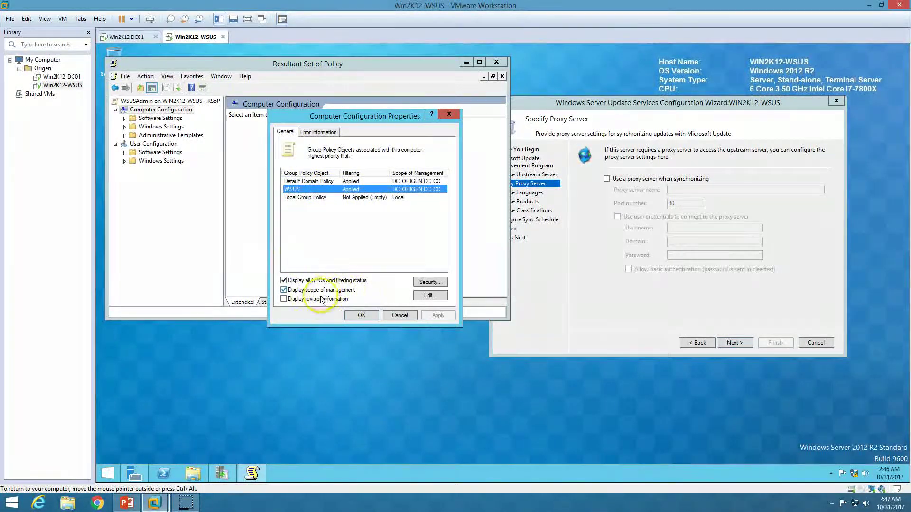
- Close the properties and the RSoP console without saving settings
click(136, 37)
click(195, 37)
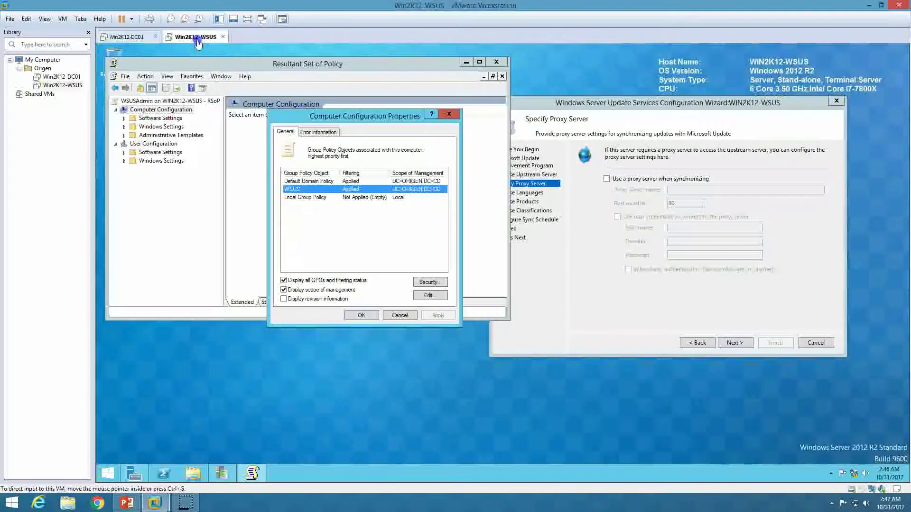
click(362, 315)
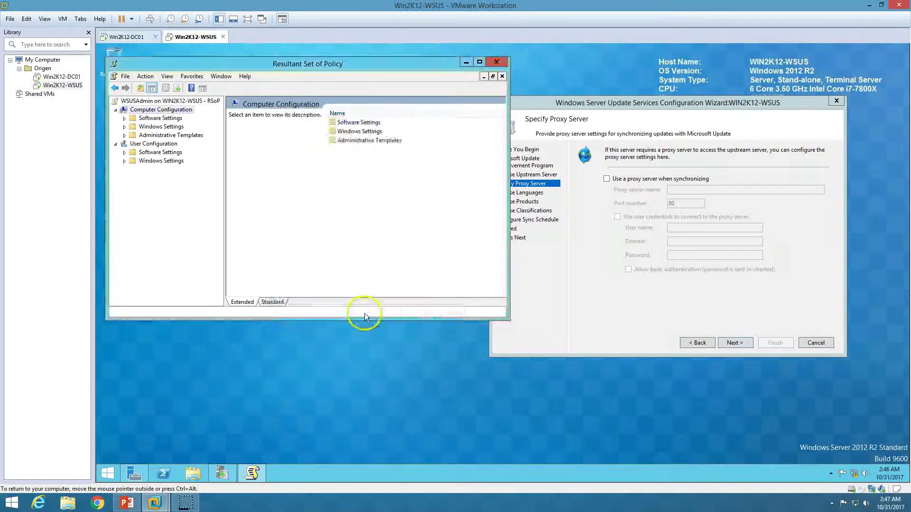
click(497, 62)
click(315, 214)
drag(597, 99, 386, 87)
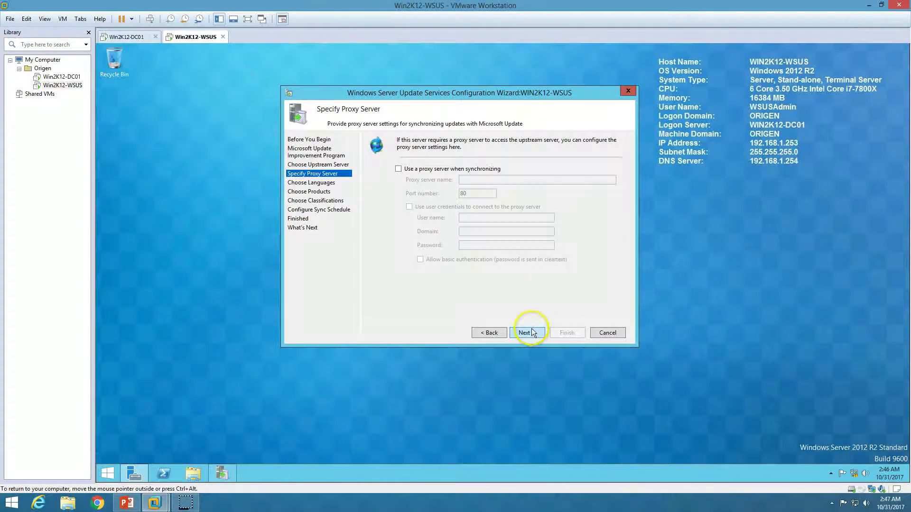
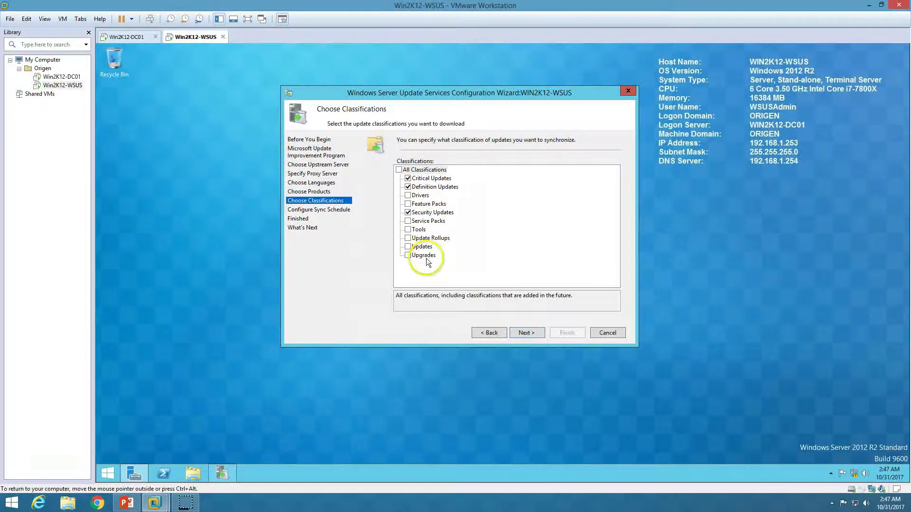
- Clear All Classifications, then check Critical Updates as a classification to download
click(399, 170)
click(399, 169)
click(399, 170)
click(399, 170)
click(408, 178)
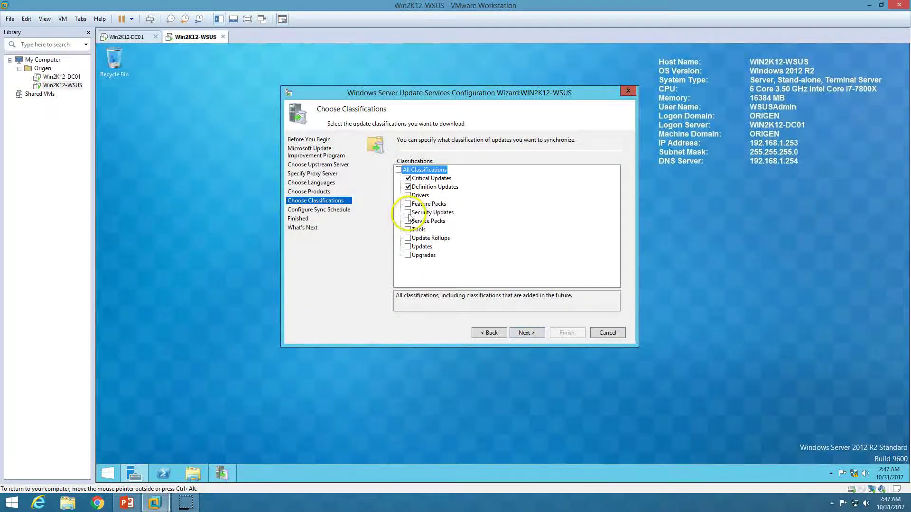
- Turn on automatic synchronization with 1 synchronization per day
click(527, 333)
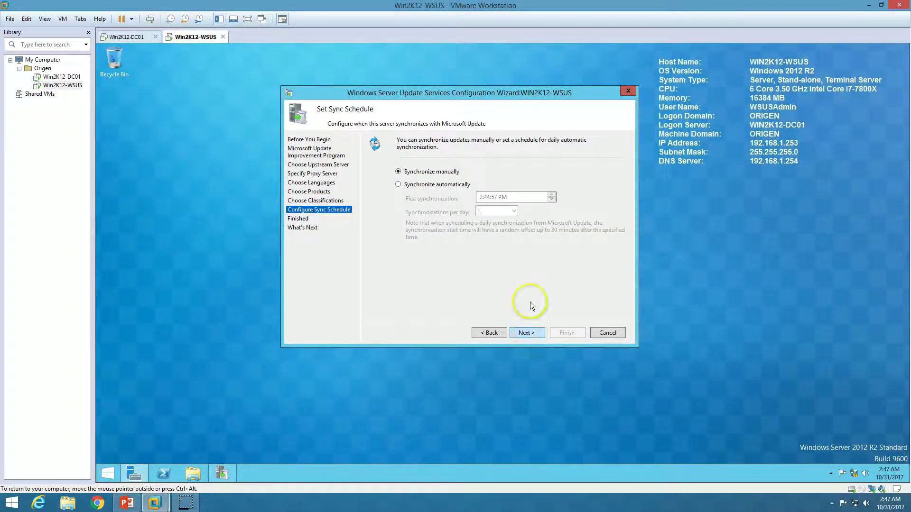
drag(479, 95, 458, 87)
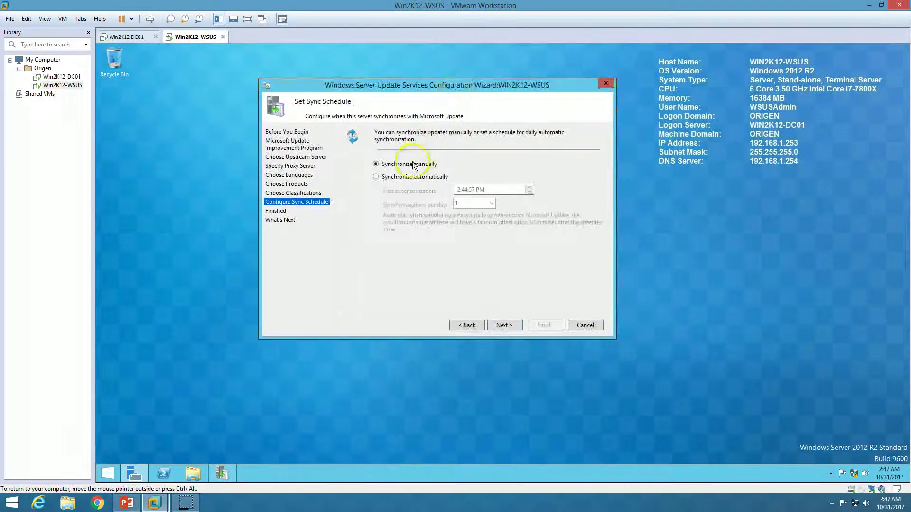
click(410, 179)
click(413, 167)
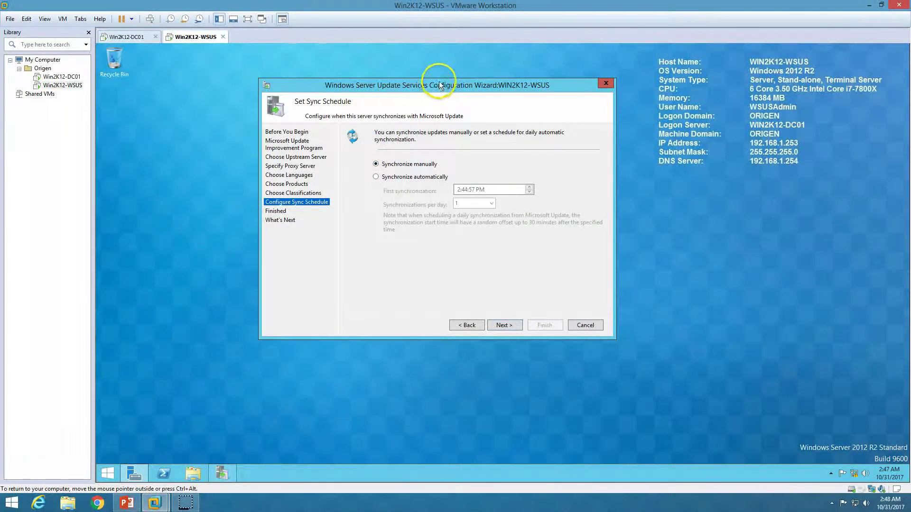
click(415, 177)
click(479, 190)
click(480, 203)
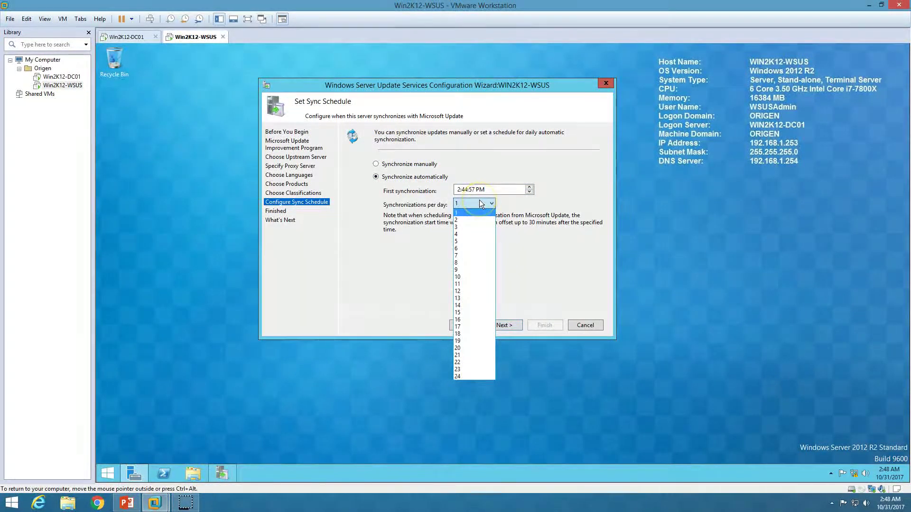
click(468, 212)
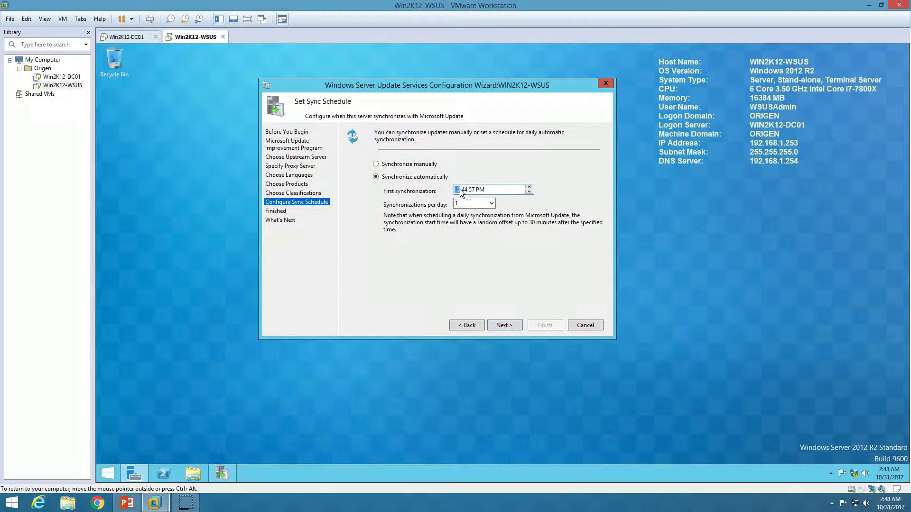
- Set the first synchronization time to 3:00:00 AM
click(461, 191)
text(12)
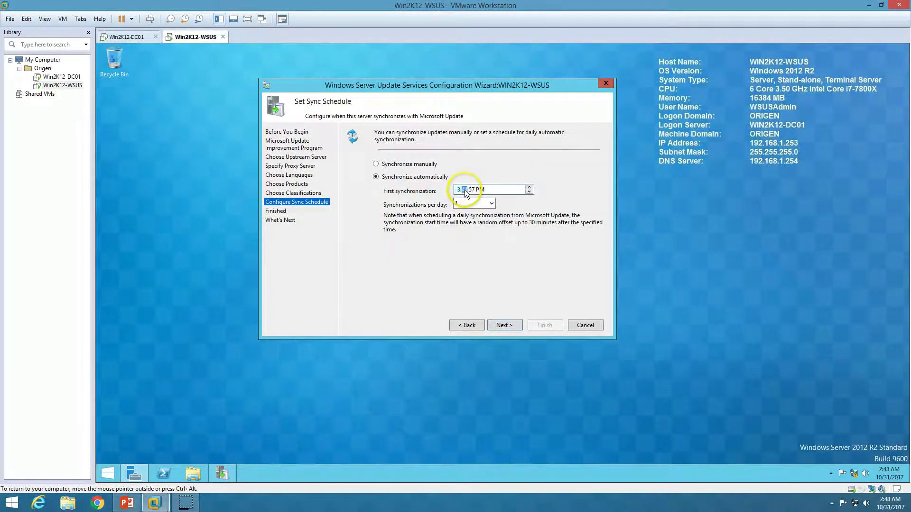
click(470, 189)
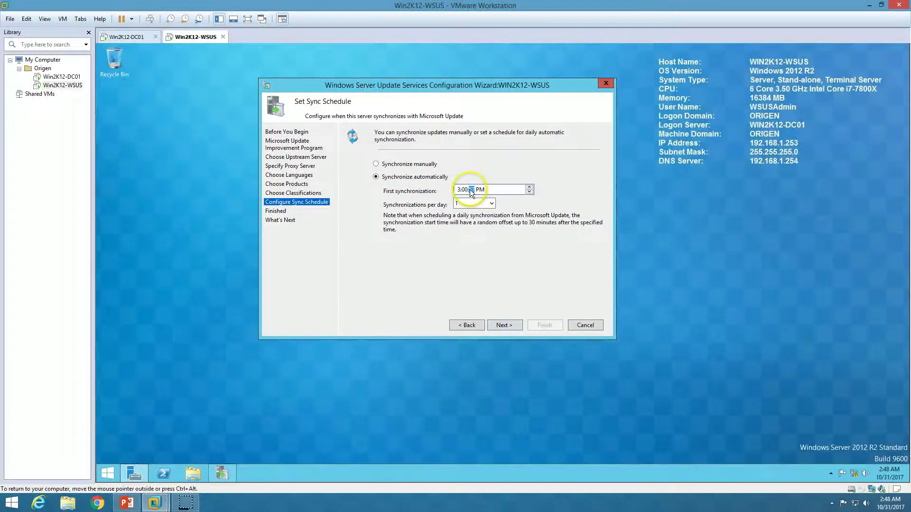
text(a)
- Accept the schedule and finish the WSUS Configuration Wizard
click(504, 326)
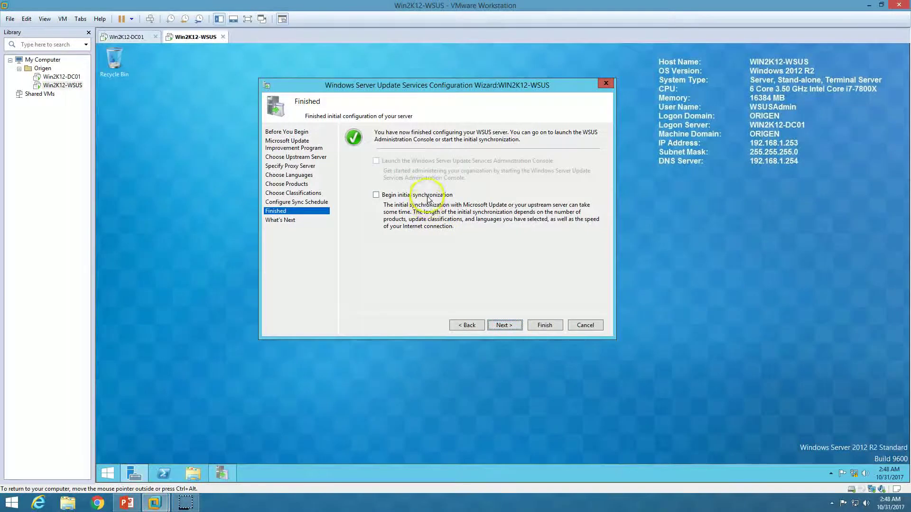
click(503, 326)
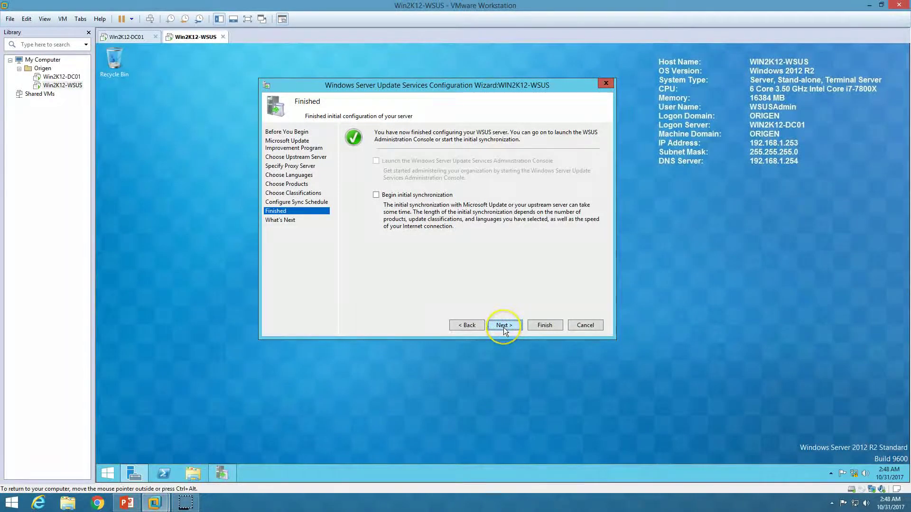
click(544, 325)
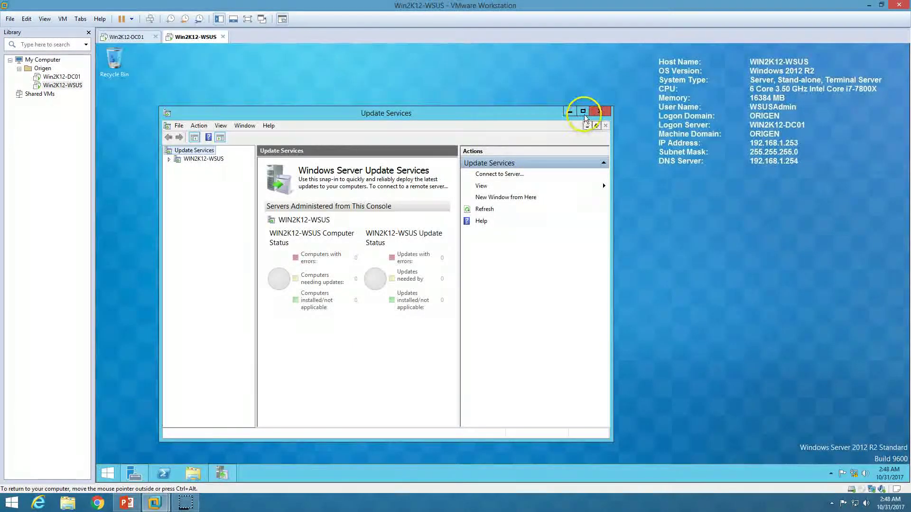
- Maximize the Update Services console and expand WIN2K12-WSUS down to All Computers
click(583, 113)
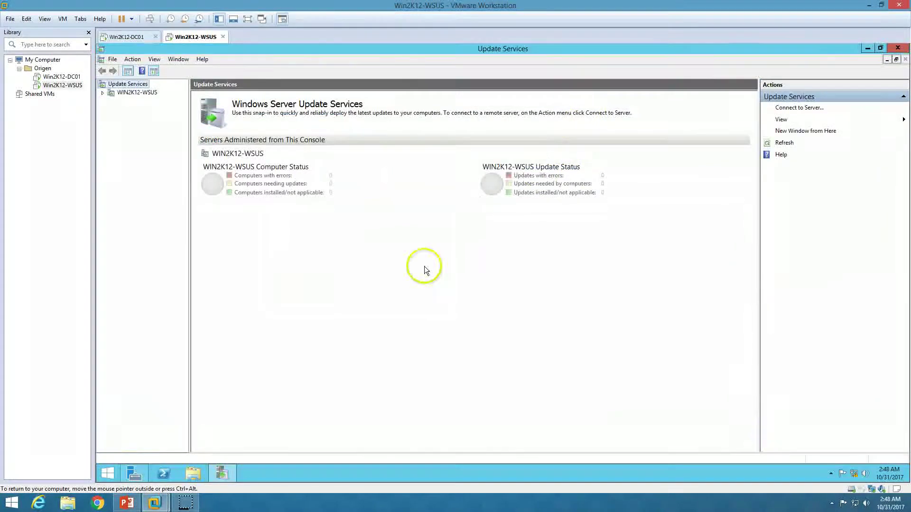
click(103, 93)
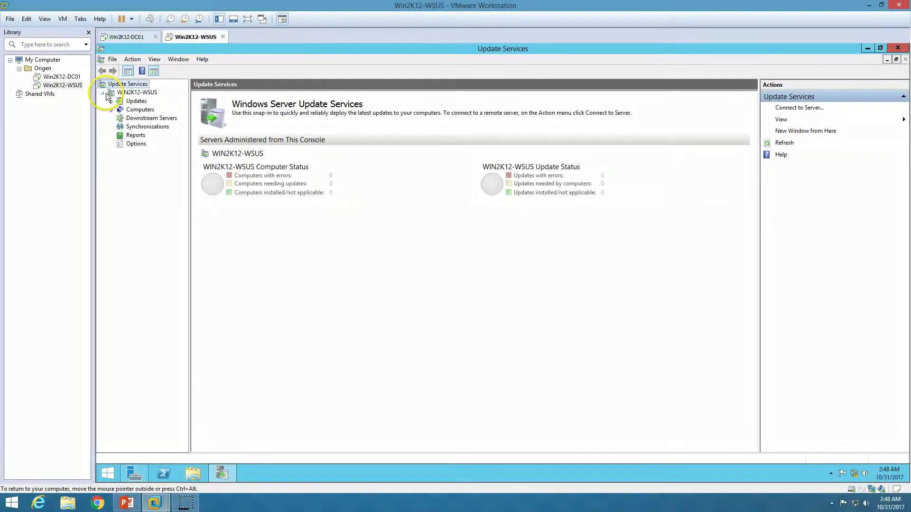
click(111, 109)
click(111, 101)
click(120, 153)
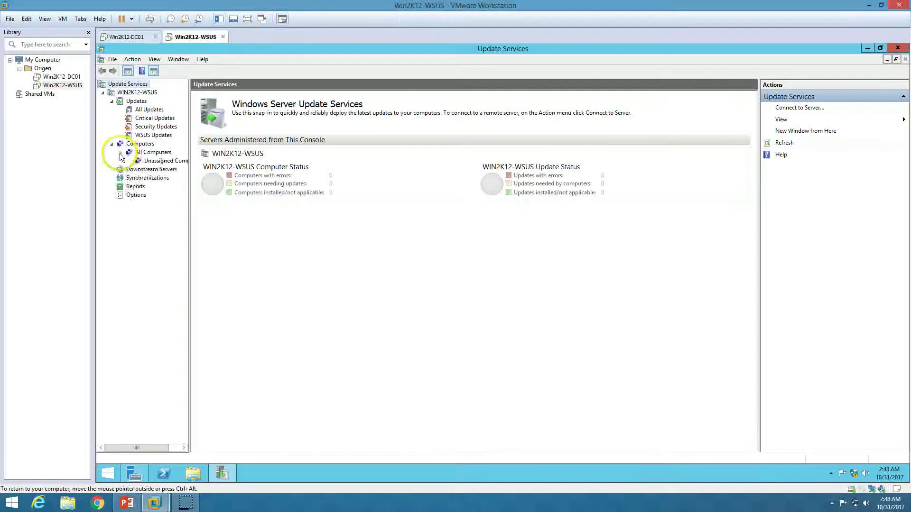
click(148, 153)
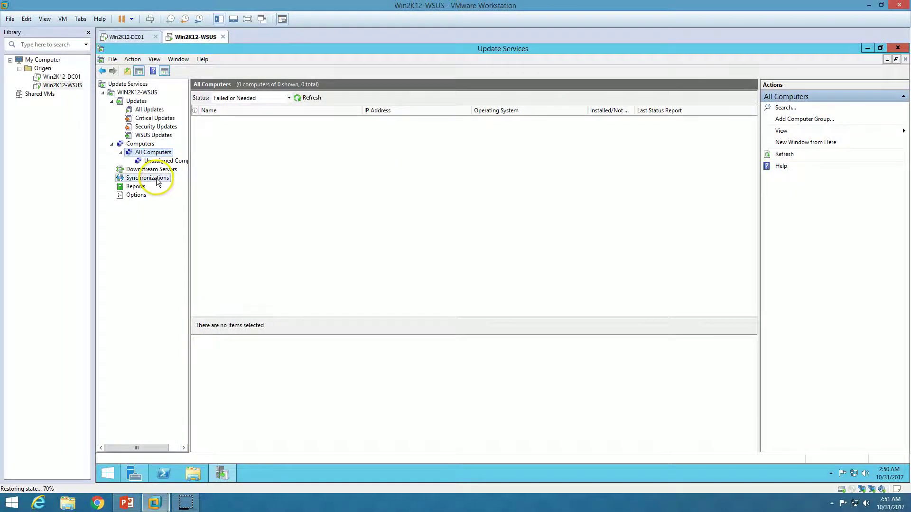
- Start an immediate synchronization from Synchronizations and check its progress
click(157, 181)
click(255, 108)
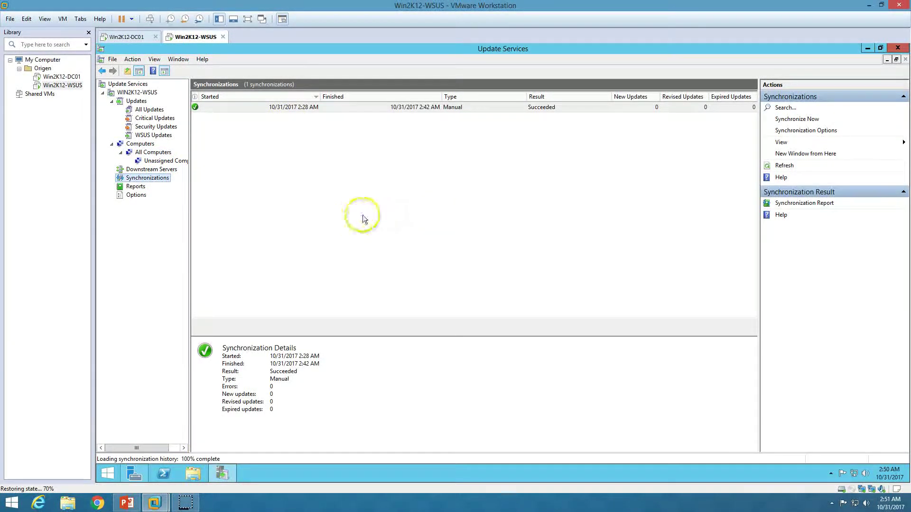
click(794, 119)
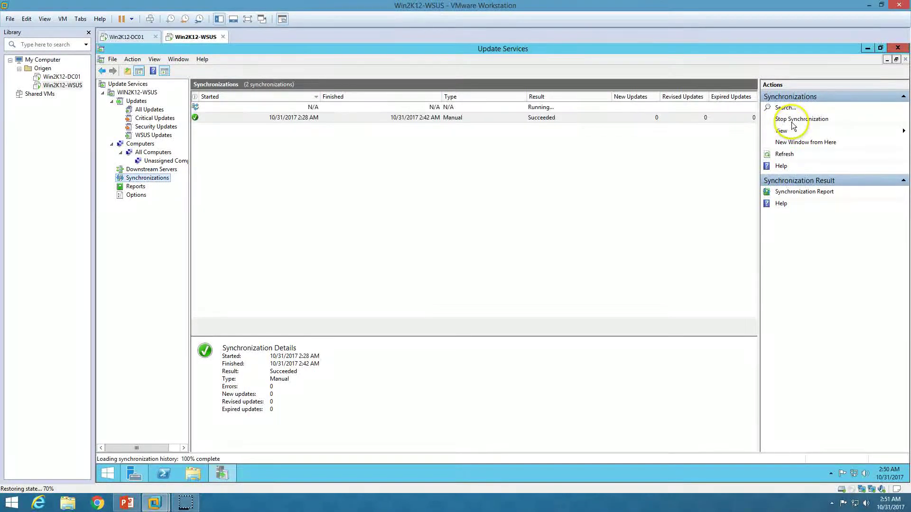
click(506, 107)
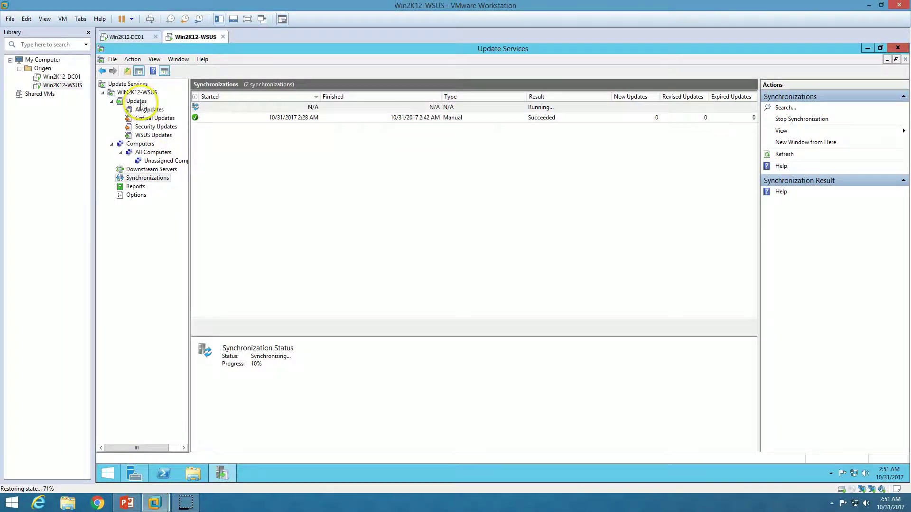
click(300, 121)
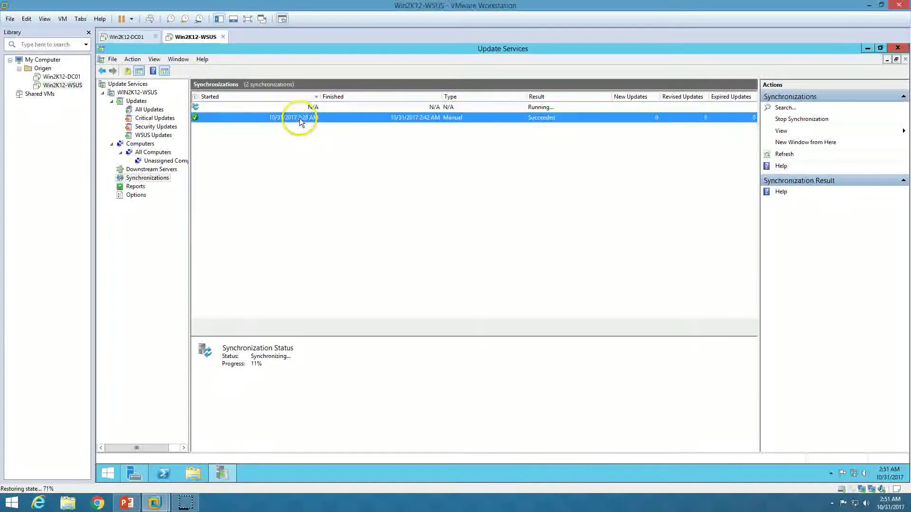
click(297, 108)
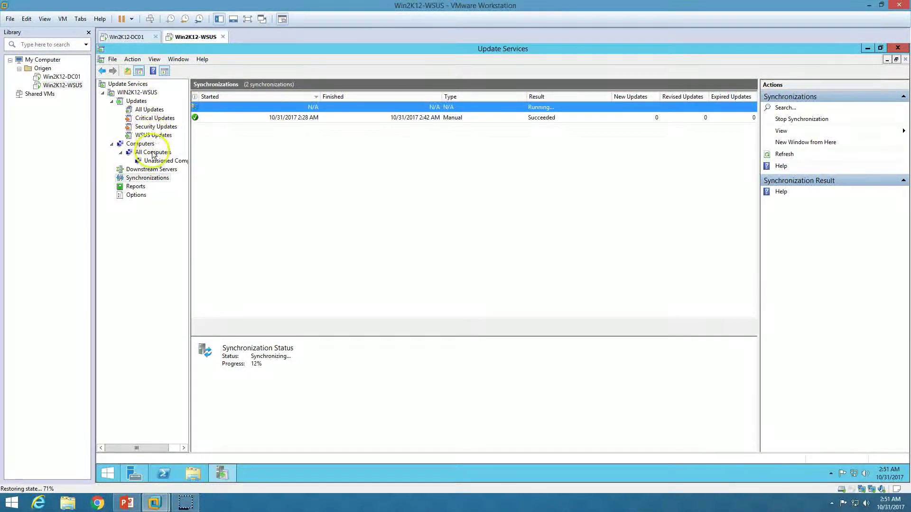
- Browse Unassigned Computers and the server overview, then recheck the running synchronization
click(163, 162)
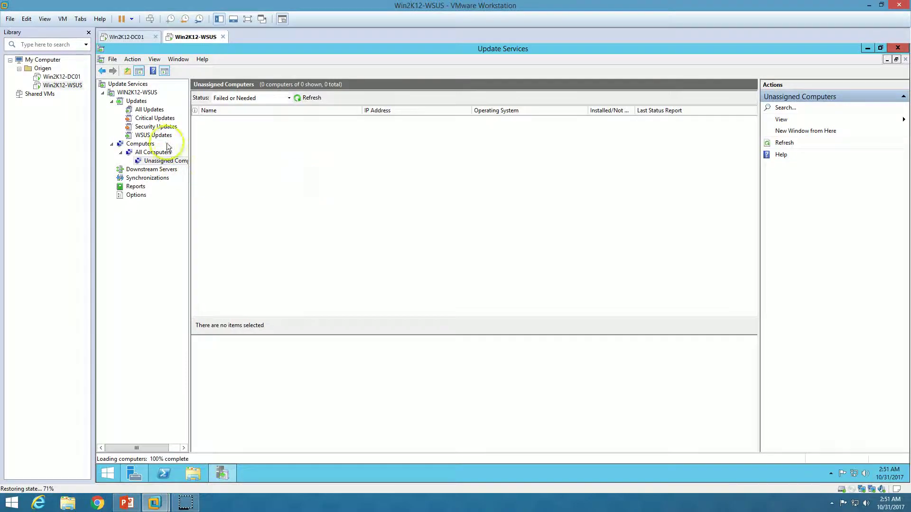
click(136, 93)
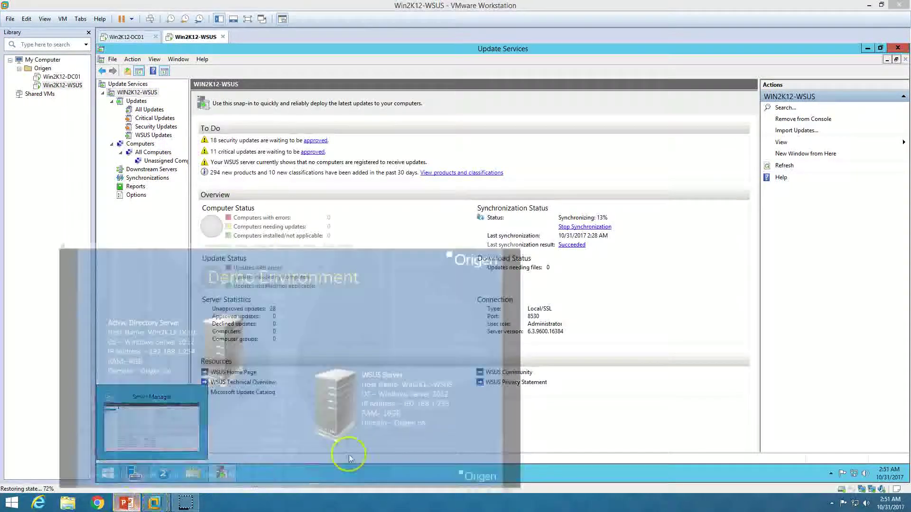
click(350, 451)
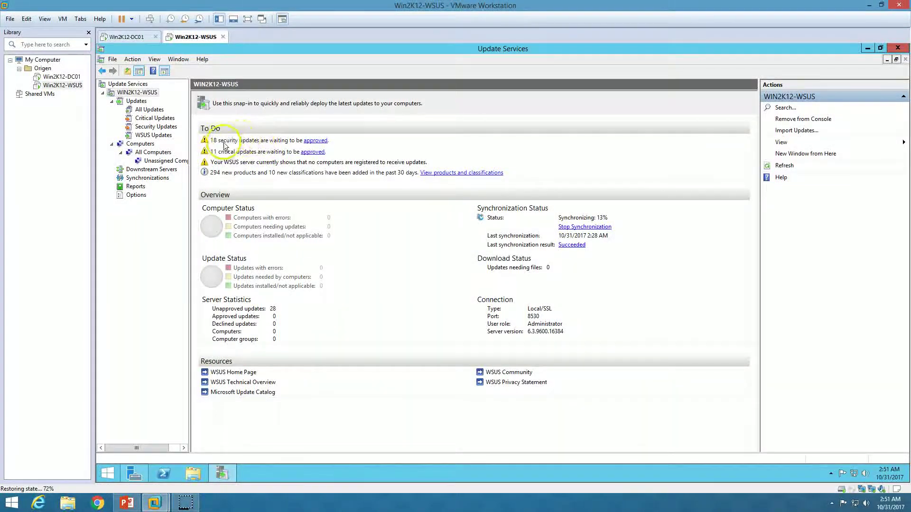
click(138, 178)
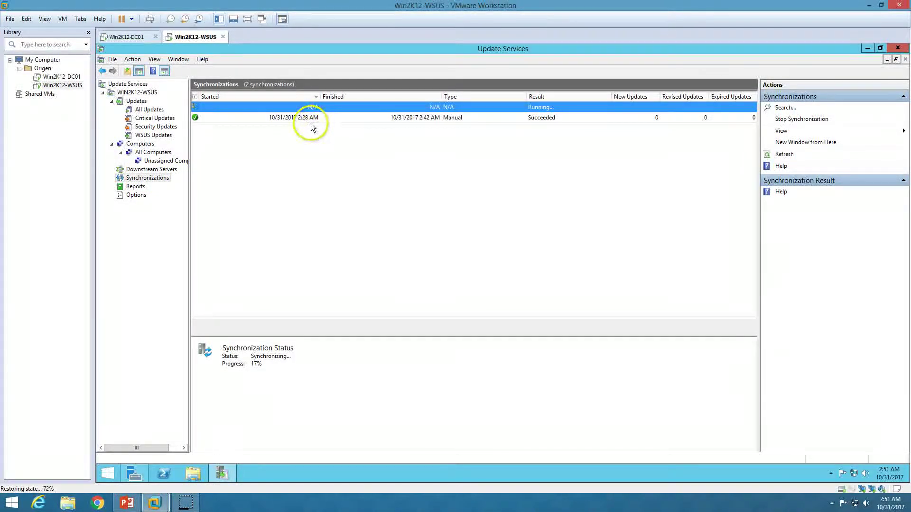
click(334, 117)
click(340, 109)
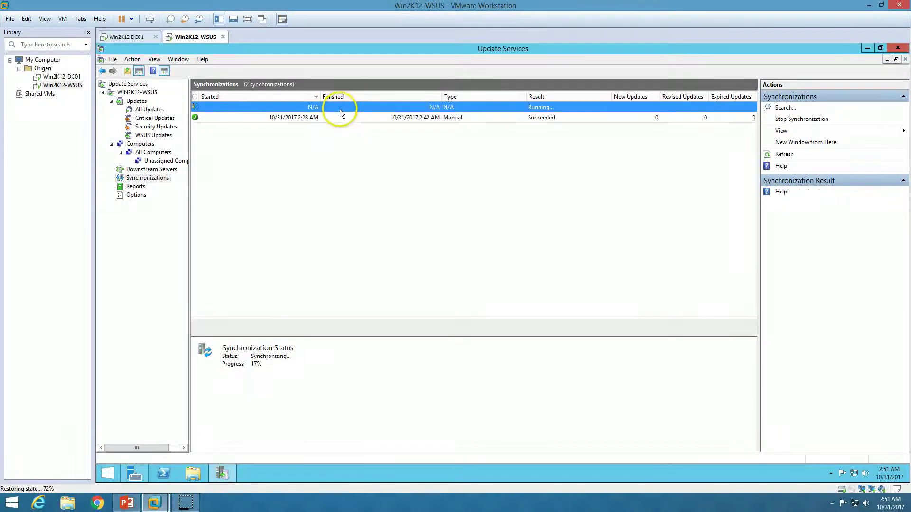
- Browse the Updates overview and All Updates, then return to the PowerPoint slide show
click(137, 101)
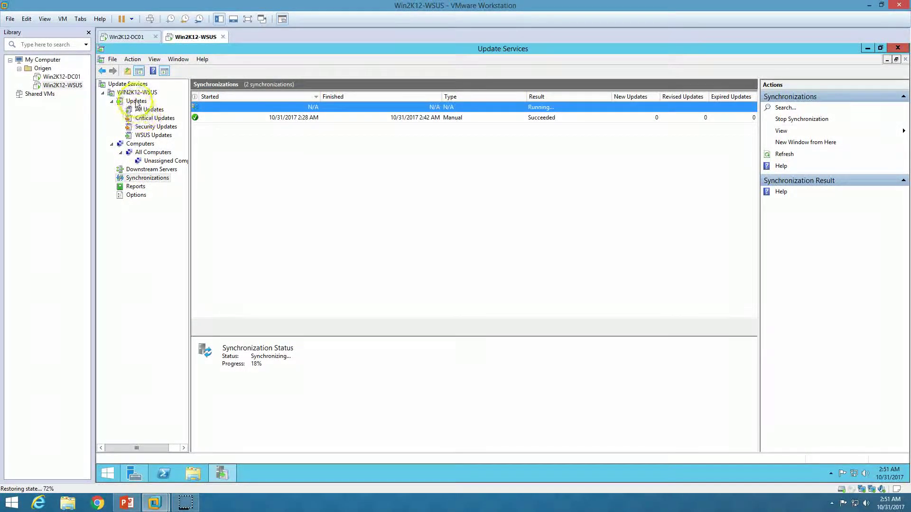
click(145, 110)
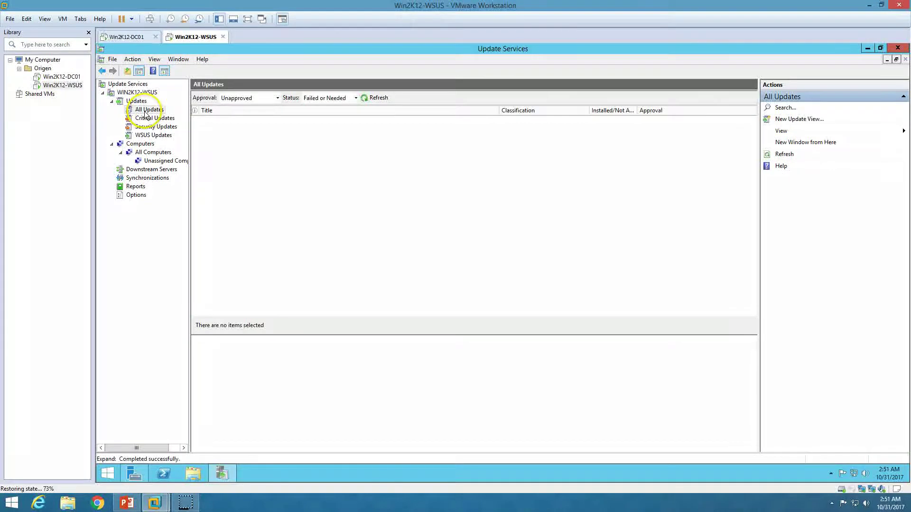
click(138, 92)
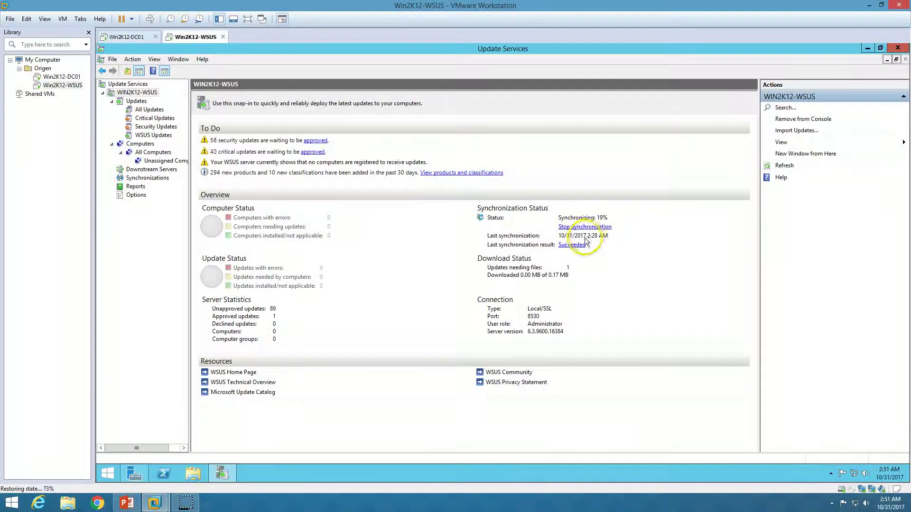
click(125, 504)
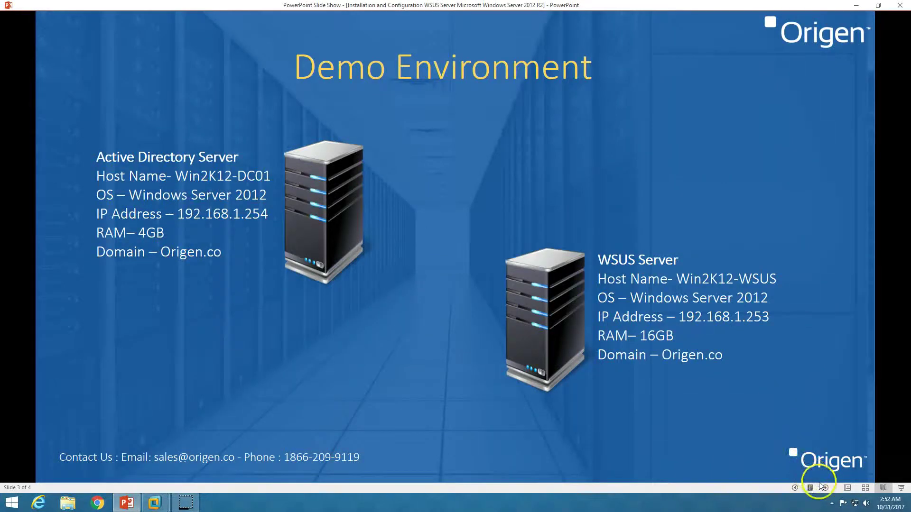
- Advance the slide show to the final contact-details slide, 4 of 4
click(600, 273)
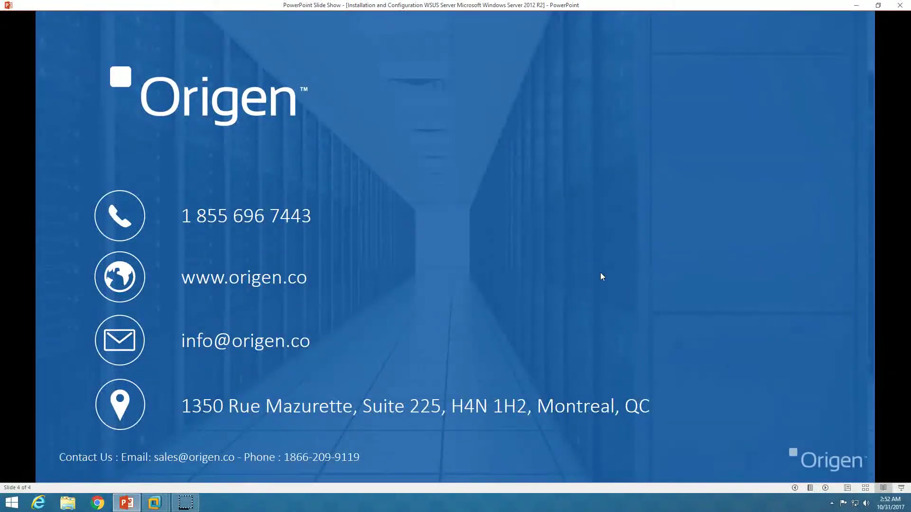